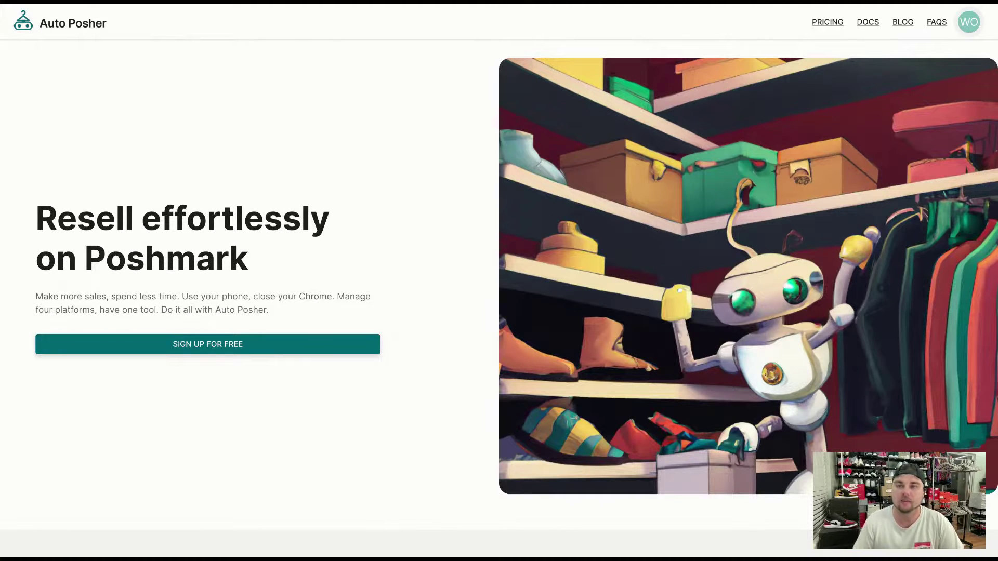
Open the daily dashboard and review the sharing, offer, follow and relist activity for Poshmark, eBay, Mercari and Depop
left_click(969, 22)
left_click(954, 81)
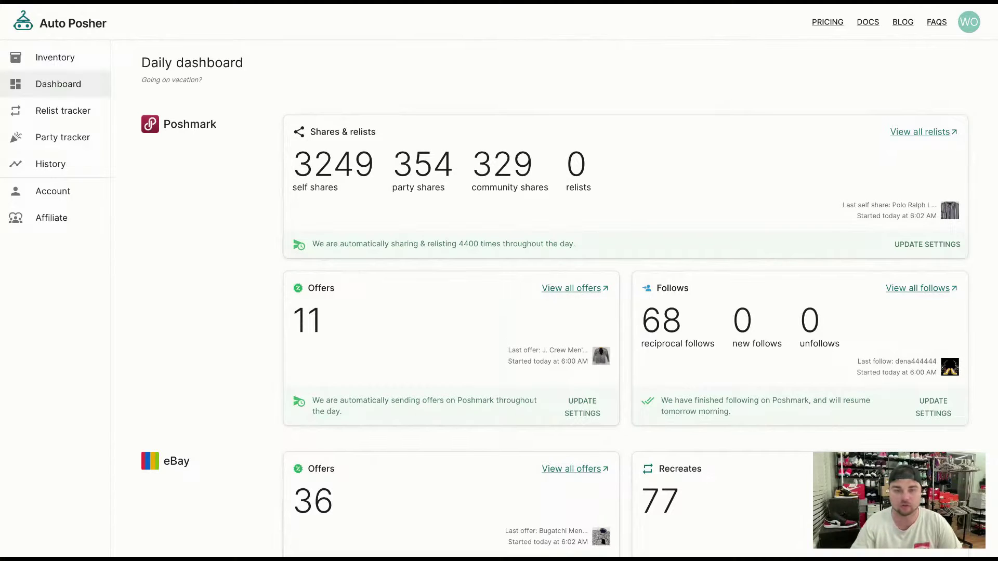
scroll(383, 201, "down", 1)
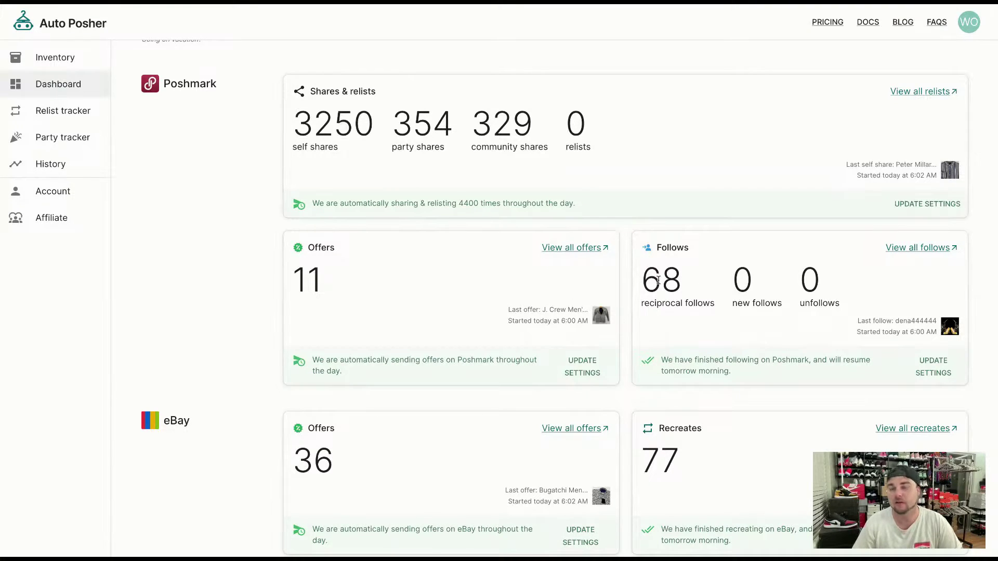
scroll(658, 280, "down", 5)
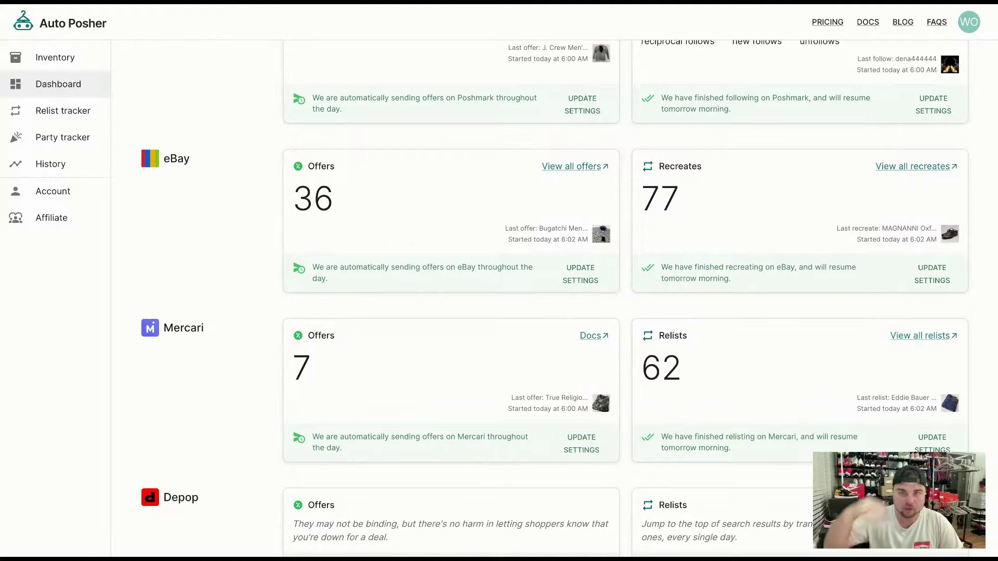
scroll(528, 216, "down", 3)
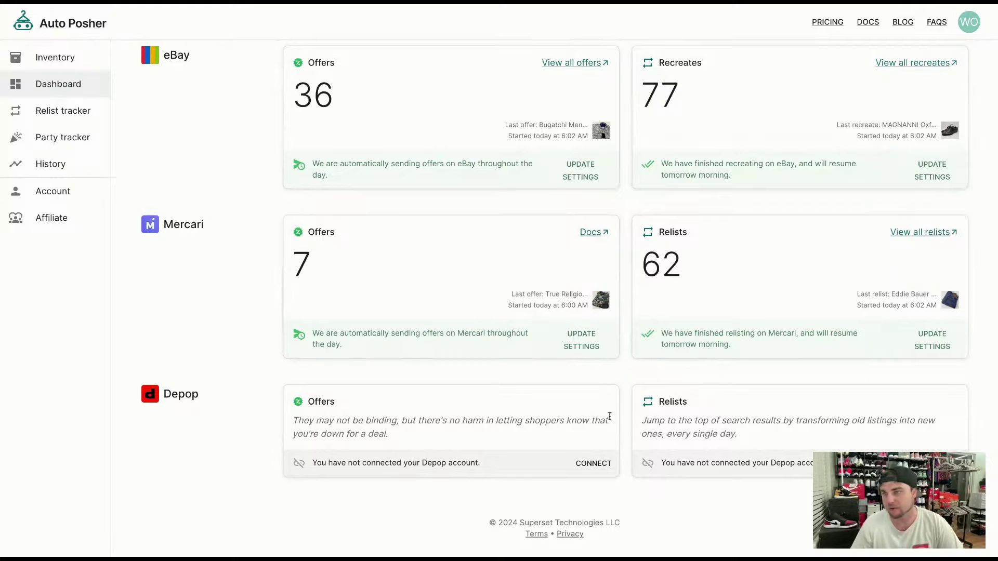
scroll(567, 400, "up", 8)
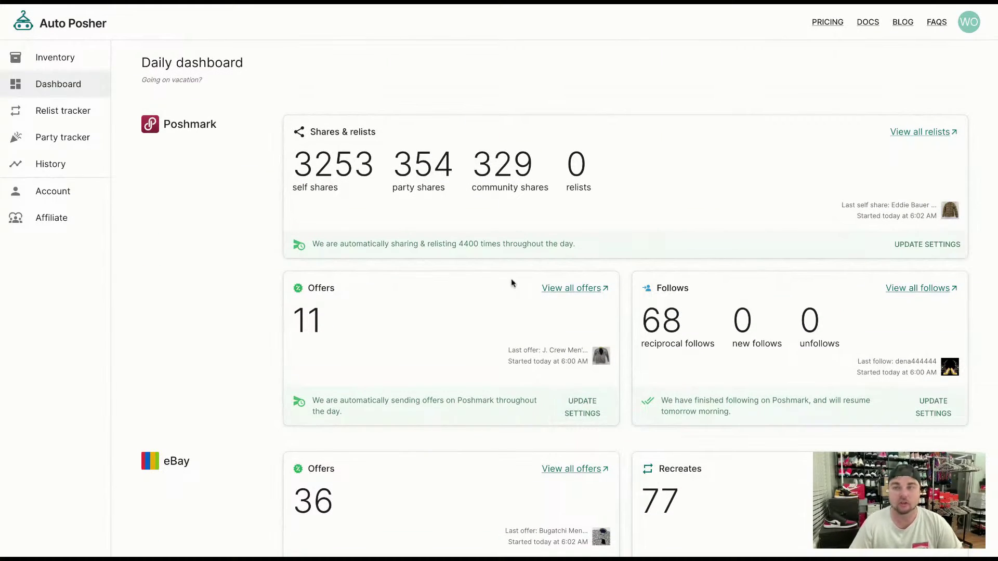
Open the inventory and dismiss the sync summary
left_click(969, 22)
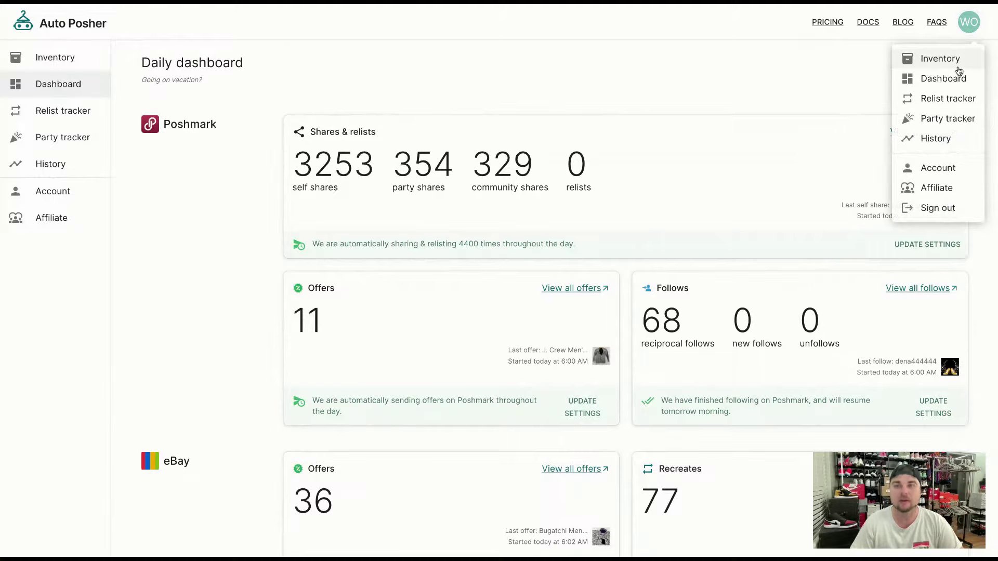
left_click(955, 65)
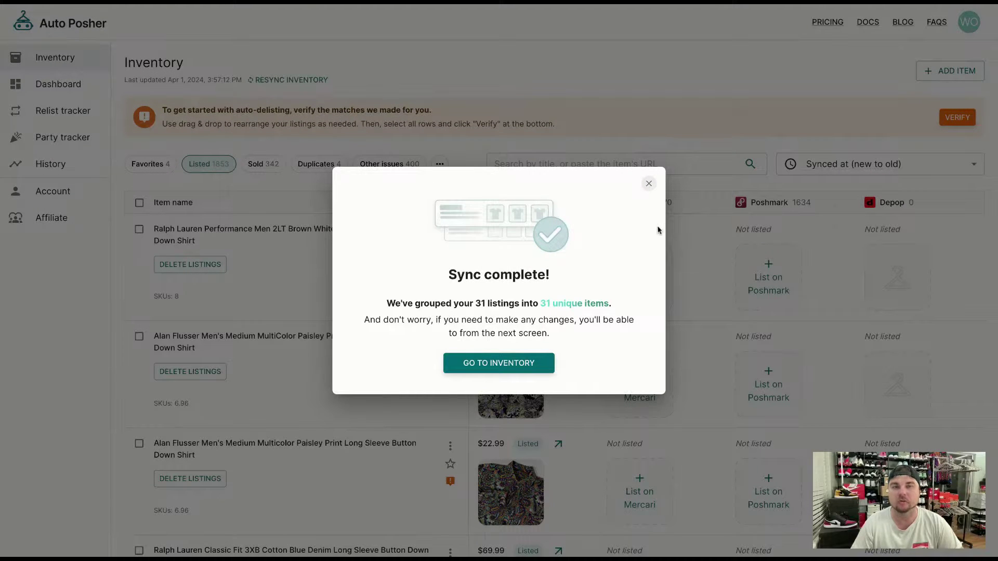
left_click(650, 184)
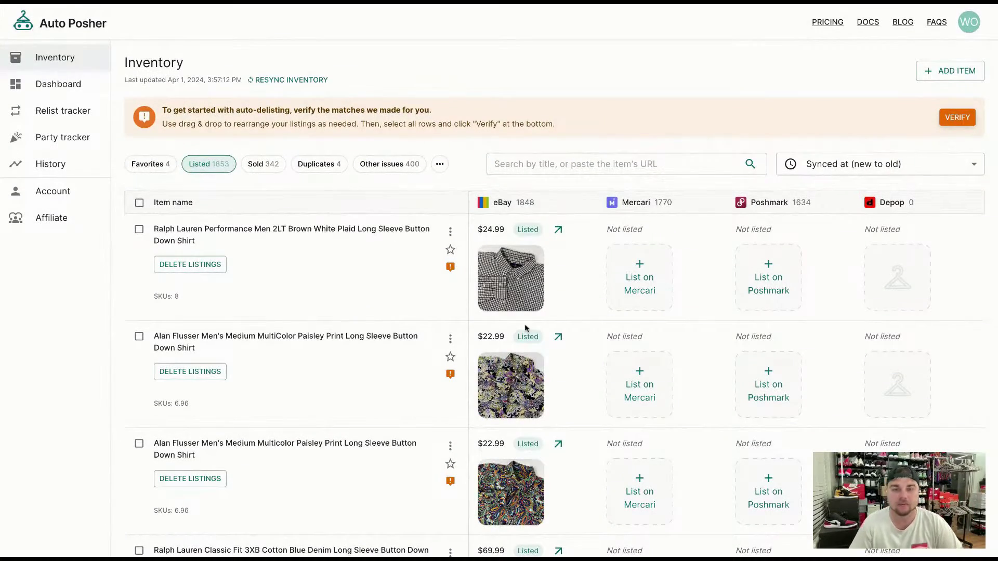
Look through the first page of listed items for their listing status on each marketplace
scroll(525, 327, "down", 3)
scroll(525, 325, "down", 12)
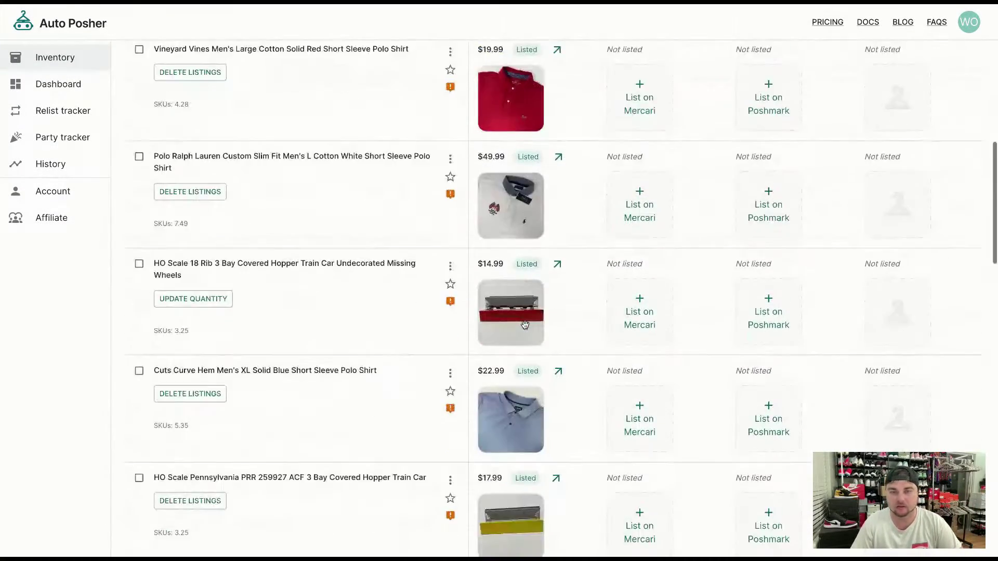
scroll(560, 379, "down", 17)
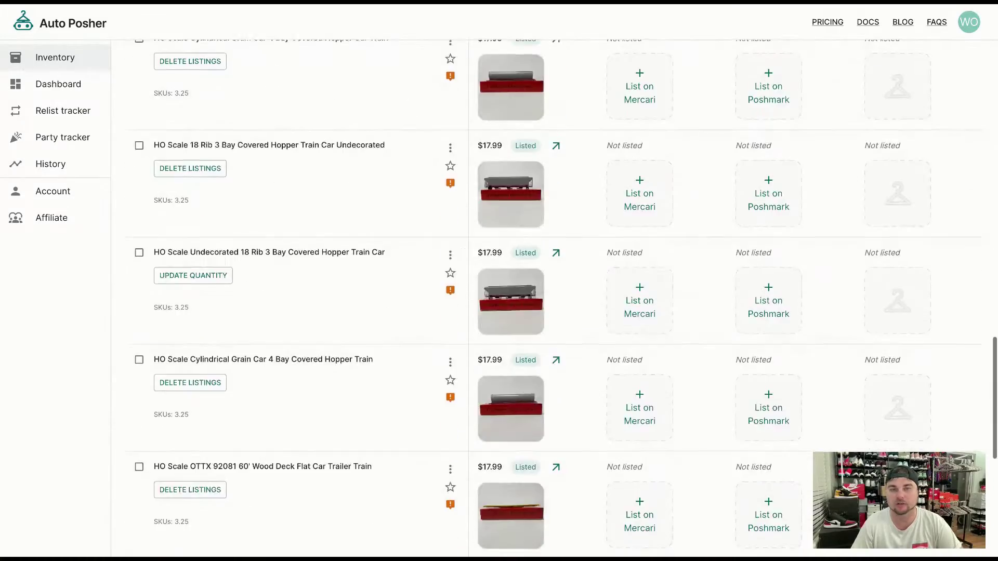
scroll(486, 362, "down", 5)
scroll(486, 362, "up", 20)
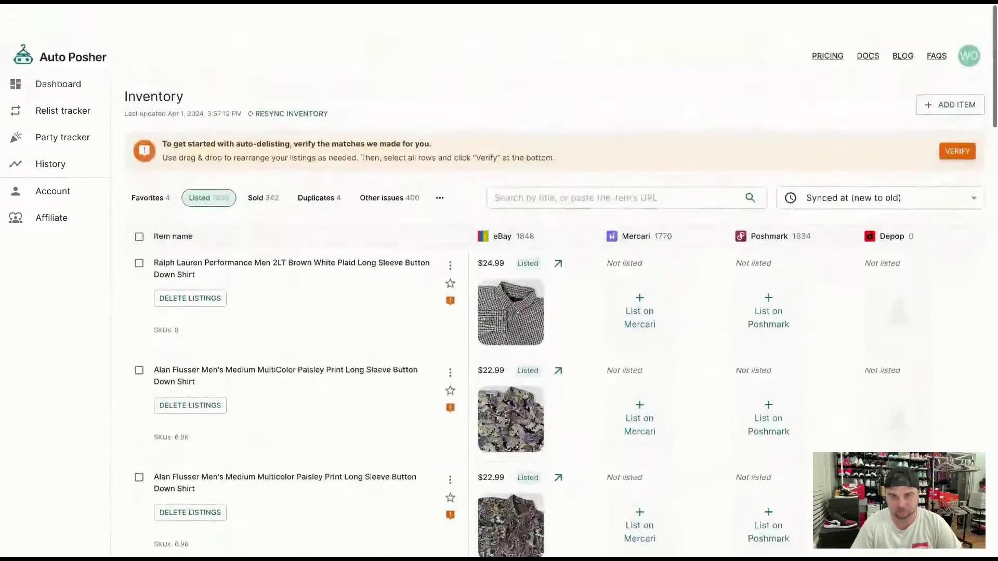
Go to the next page of listed items and check which ones are cross-listed on several marketplaces
scroll(486, 363, "down", 20)
left_click(176, 465)
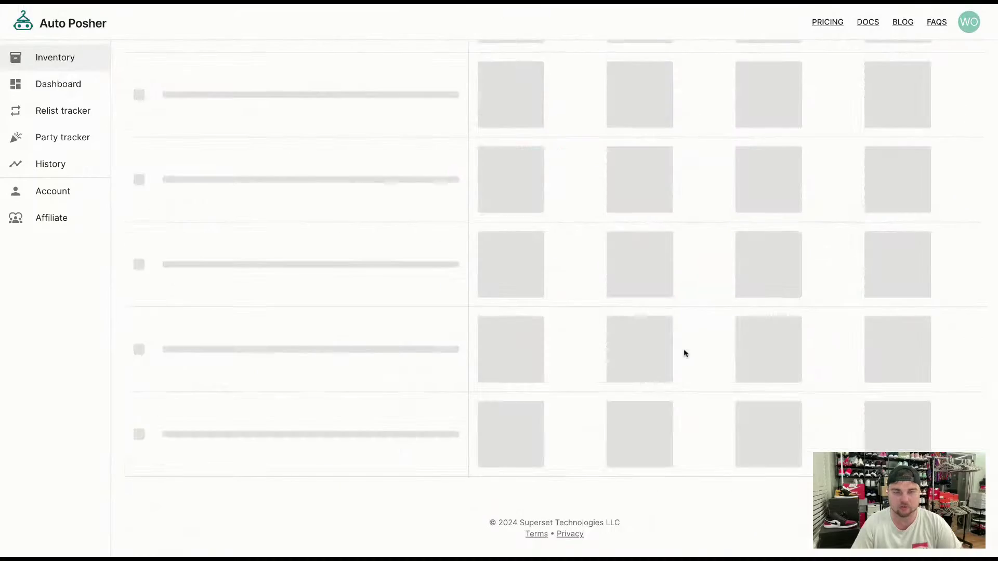
scroll(601, 312, "up", 17)
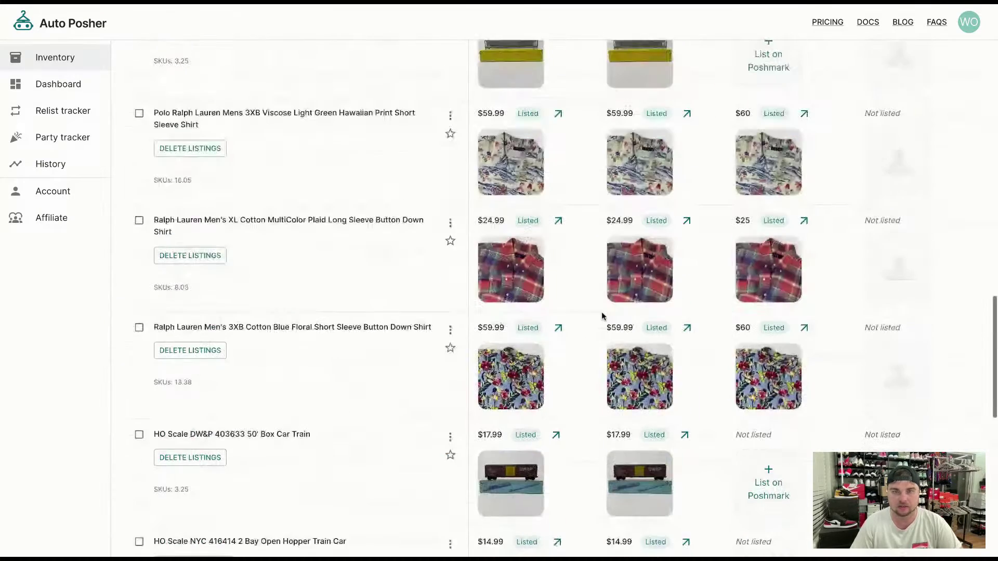
scroll(601, 316, "up", 2)
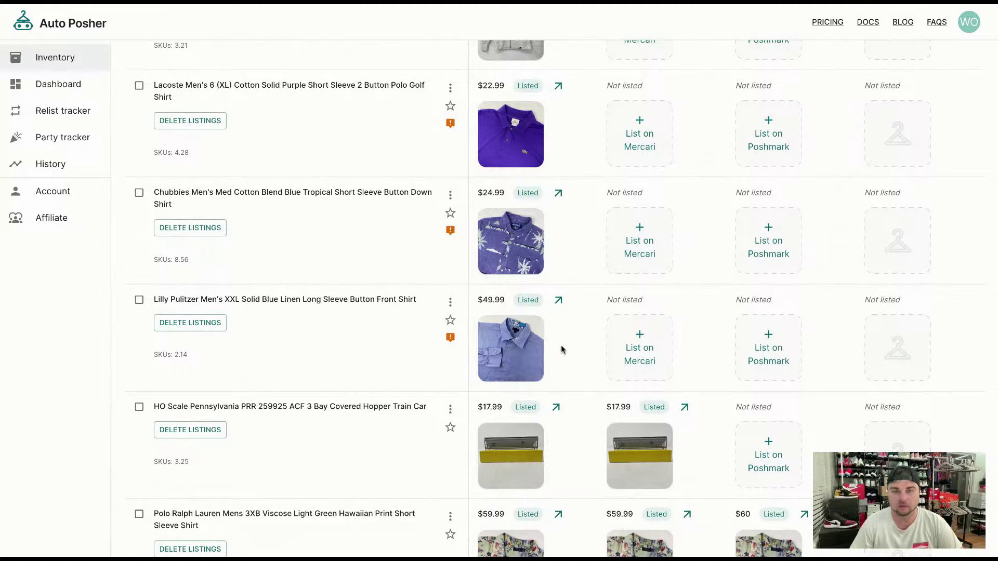
scroll(780, 343, "up", 15)
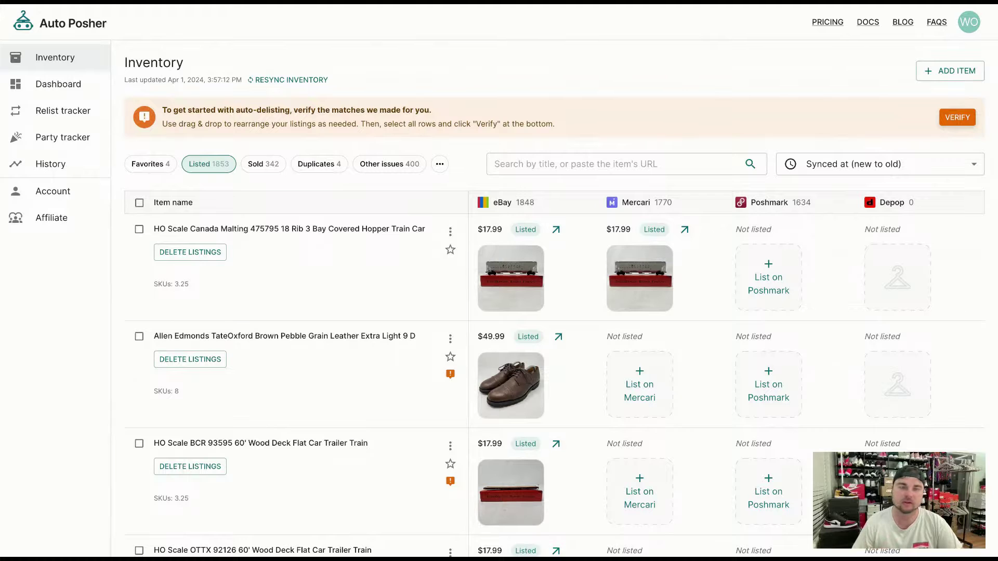
View the inventory's available sort orders and its additional status filters without changing either
left_click(880, 165)
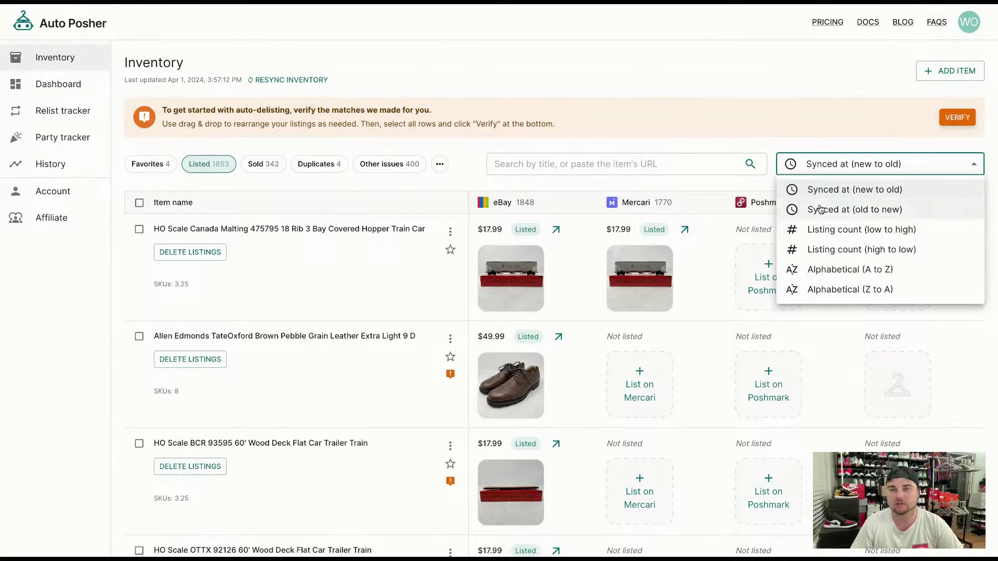
left_click(627, 76)
left_click(440, 165)
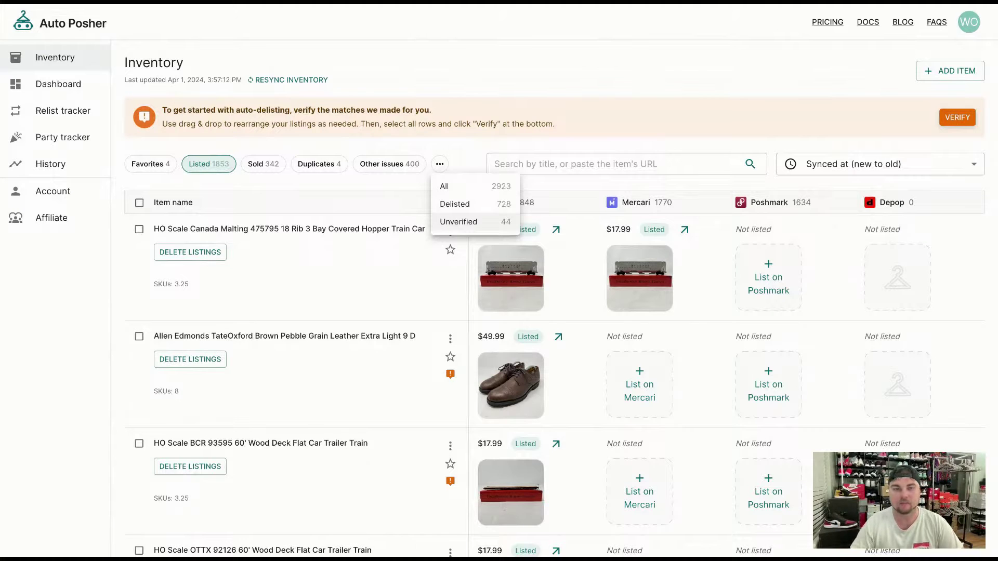
left_click(391, 300)
Examine the listed items on this page for ones not yet listed on Mercari or Poshmark
scroll(405, 317, "down", 3)
scroll(405, 317, "down", 2)
scroll(464, 107, "down", 1)
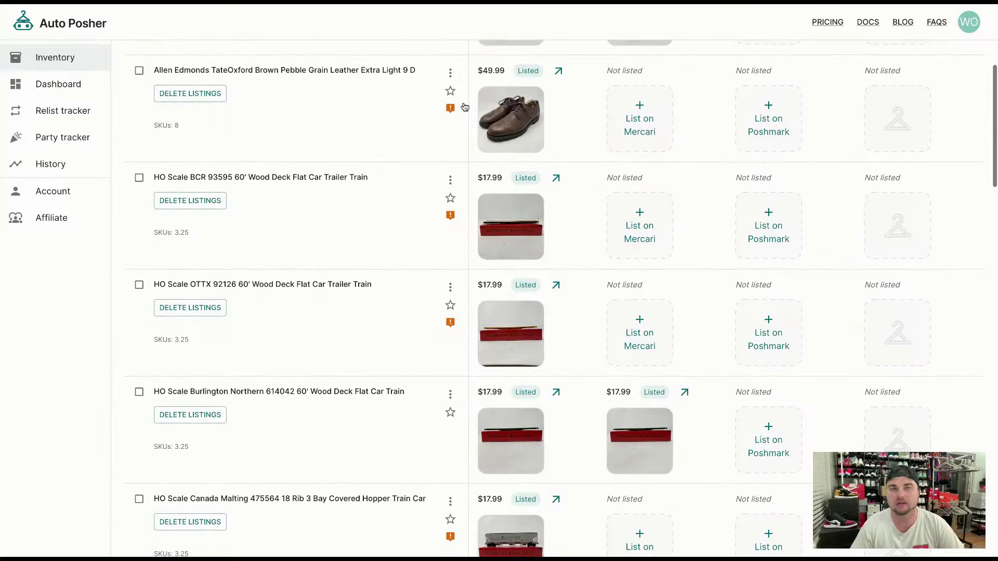
scroll(464, 107, "up", 3)
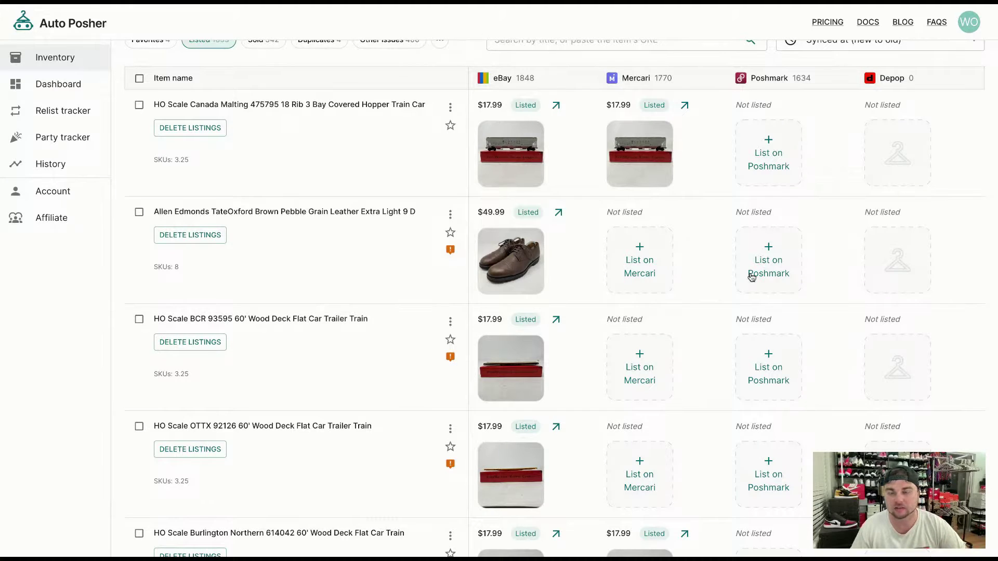
scroll(572, 293, "down", 8)
scroll(571, 292, "down", 10)
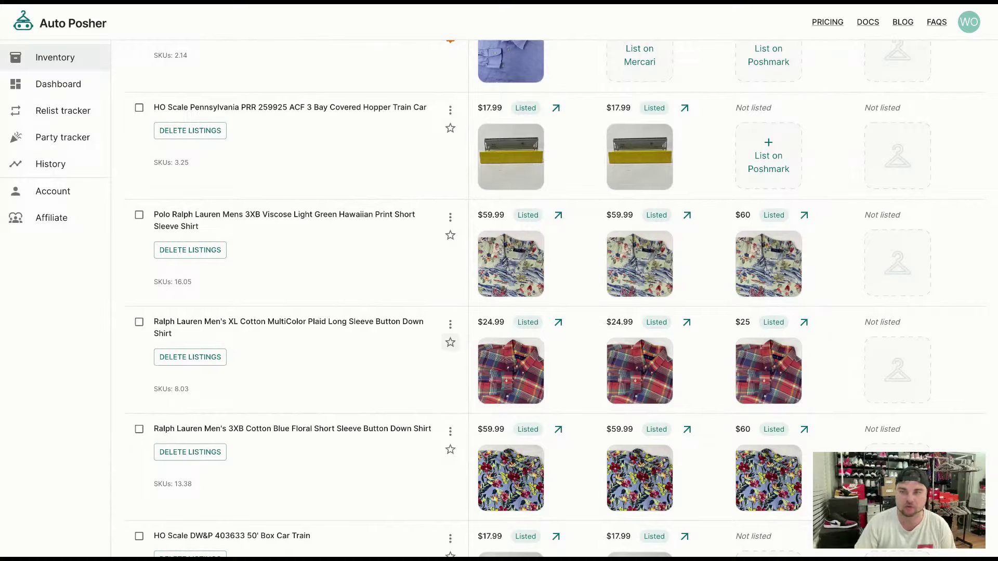
scroll(470, 352, "up", 5)
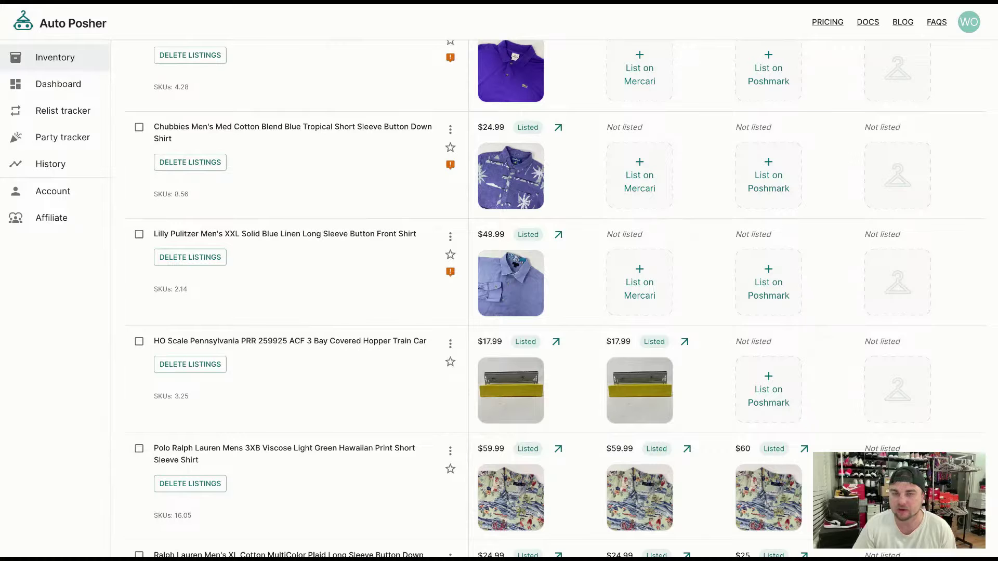
scroll(565, 252, "up", 8)
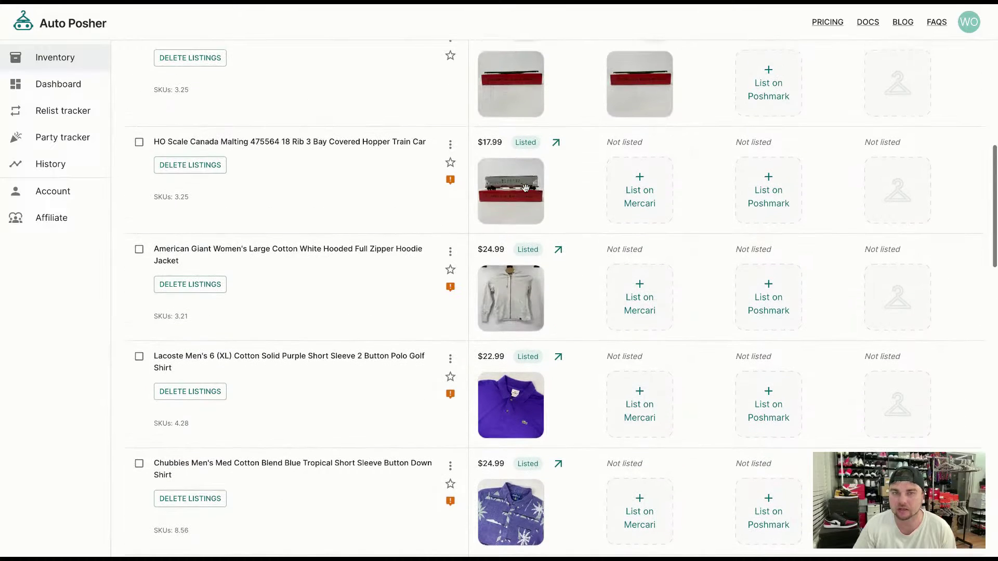
scroll(562, 426, "down", 2)
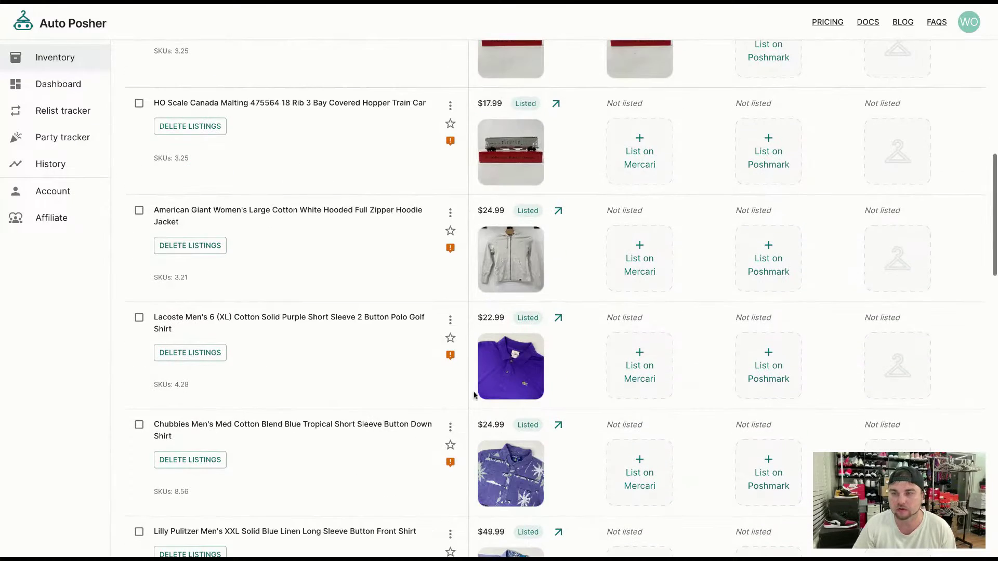
scroll(589, 458, "up", 12)
scroll(589, 442, "down", 2)
scroll(593, 405, "up", 2)
scroll(489, 320, "down", 6)
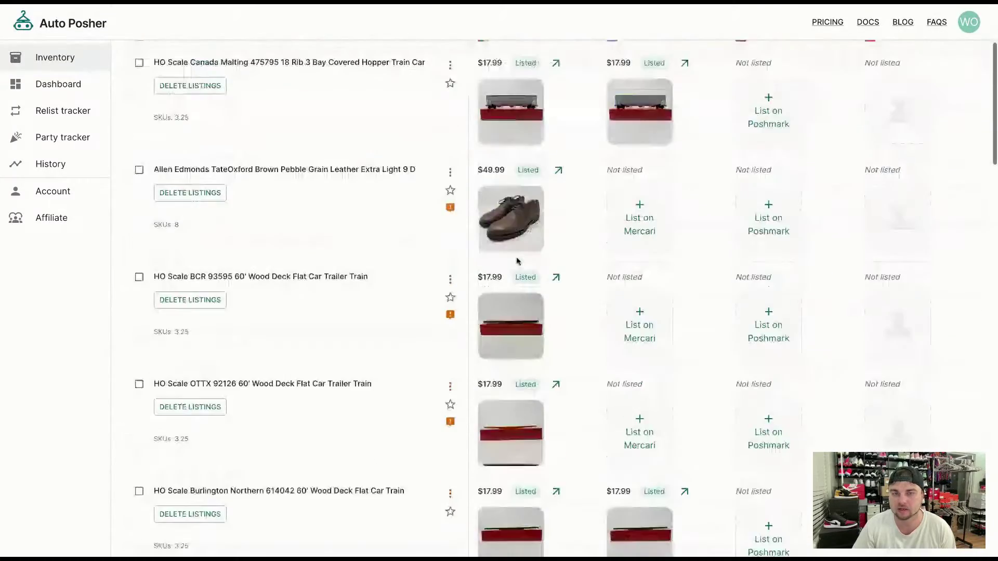
scroll(498, 314, "down", 4)
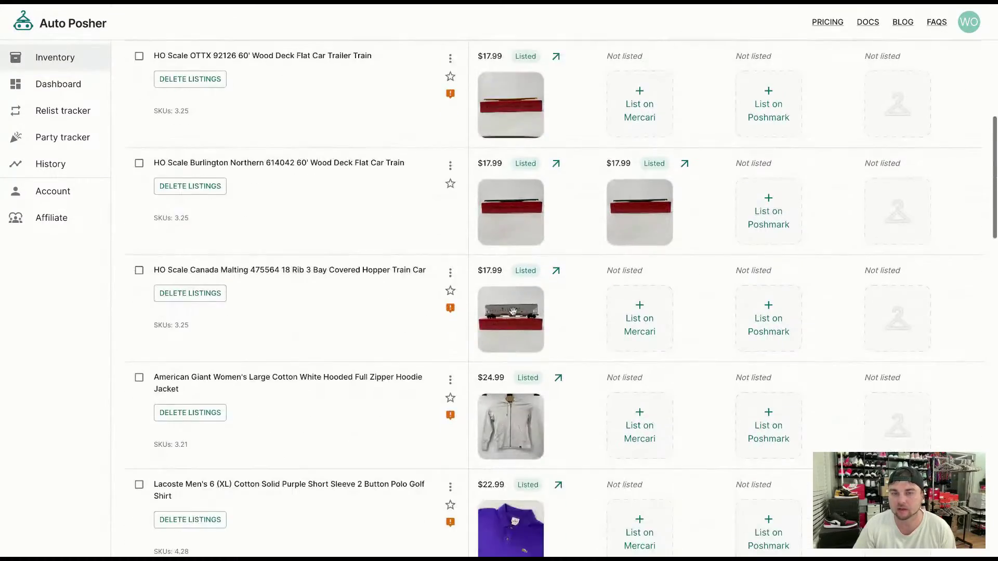
scroll(446, 352, "down", 4)
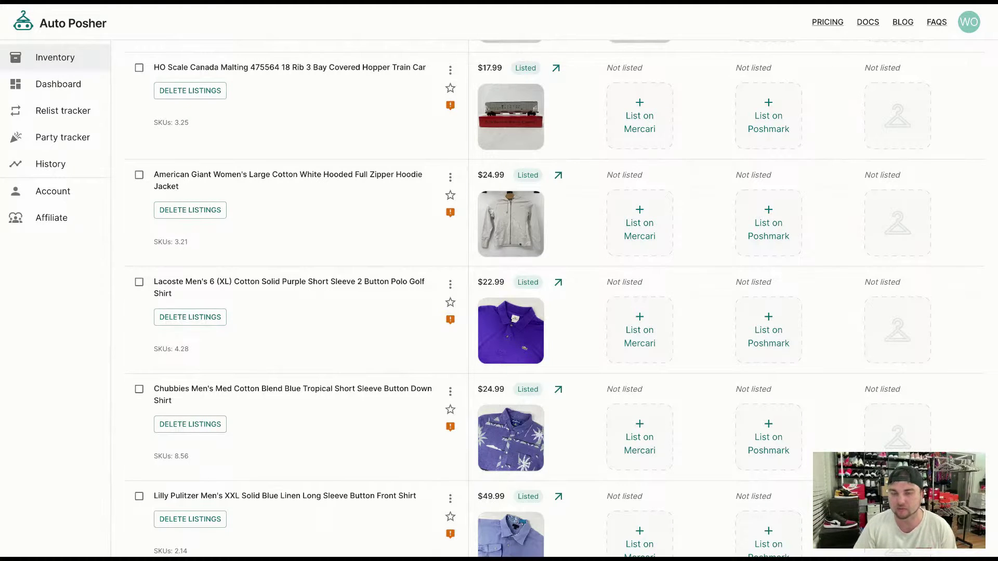
scroll(565, 299, "down", 3)
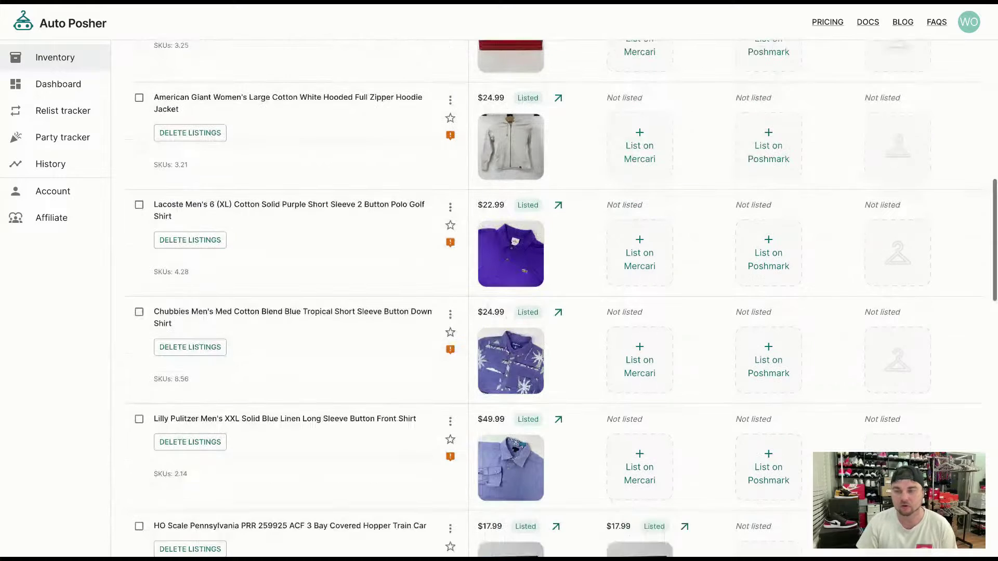
scroll(524, 379, "down", 5)
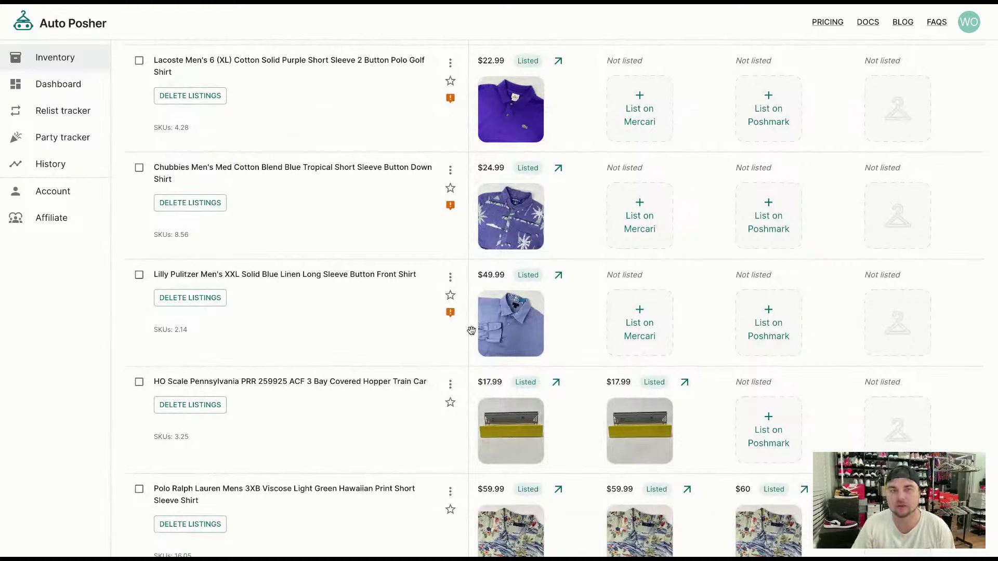
List the Lilly Pulitzer blue linen shirt on Mercari after reviewing its copied item details and auto-populated category, size and shipping fields
scroll(468, 332, "up", 1)
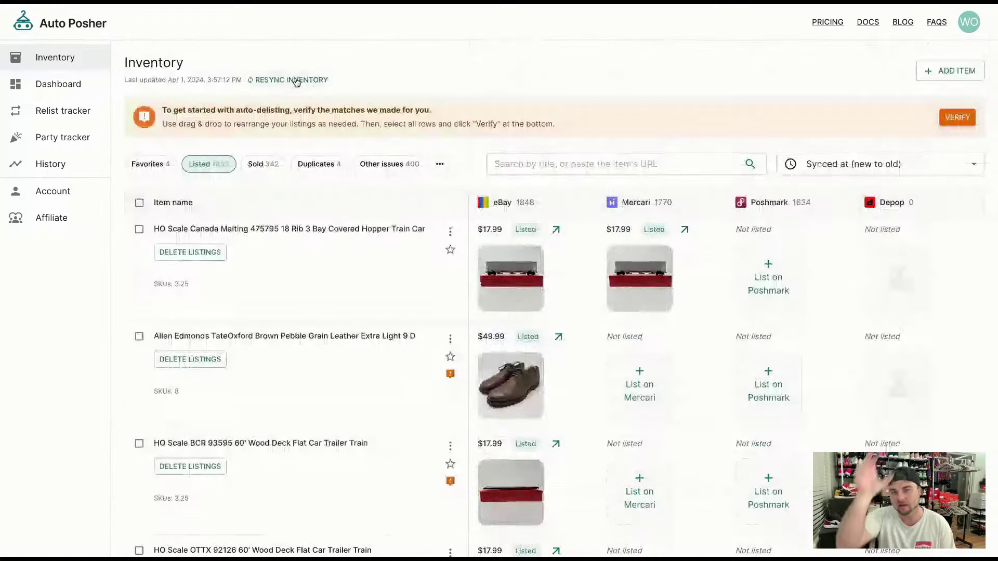
scroll(422, 271, "down", 1)
scroll(422, 271, "down", 1)
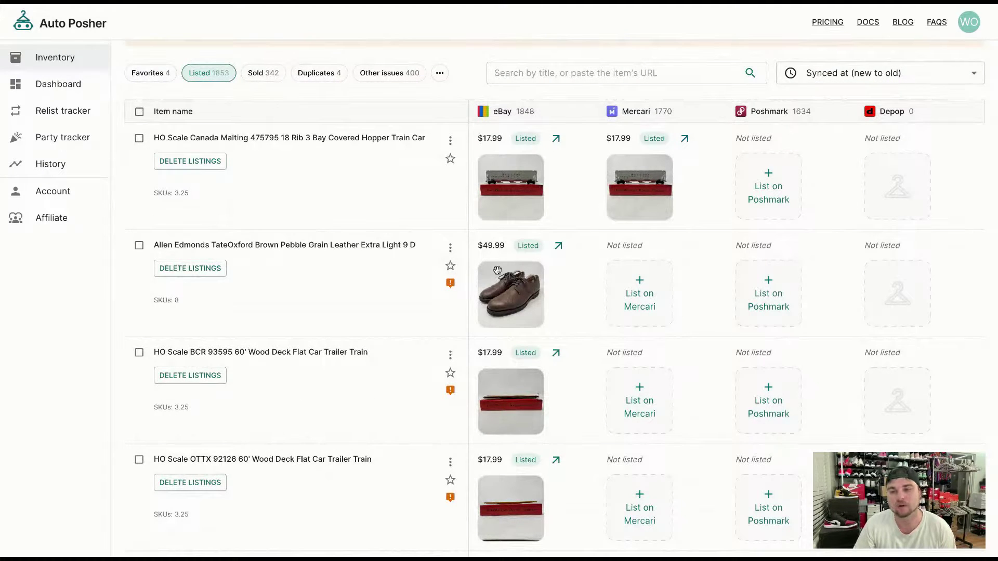
scroll(504, 274, "down", 7)
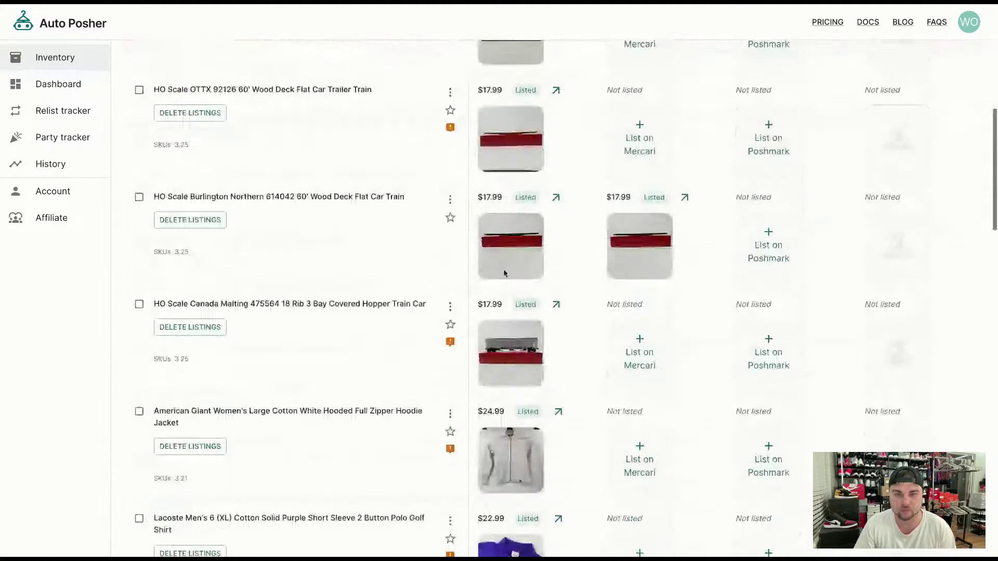
scroll(503, 273, "down", 10)
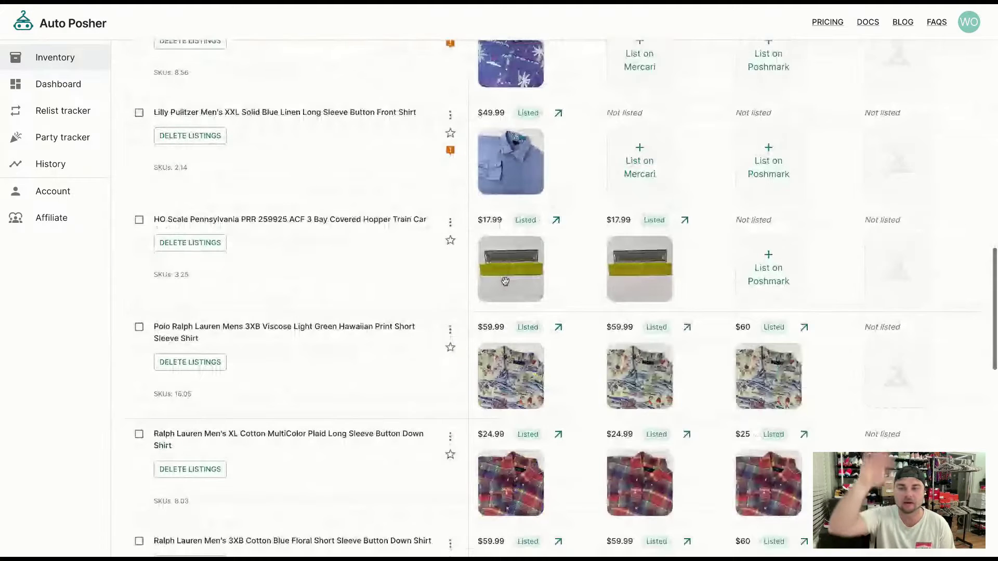
scroll(504, 281, "up", 2)
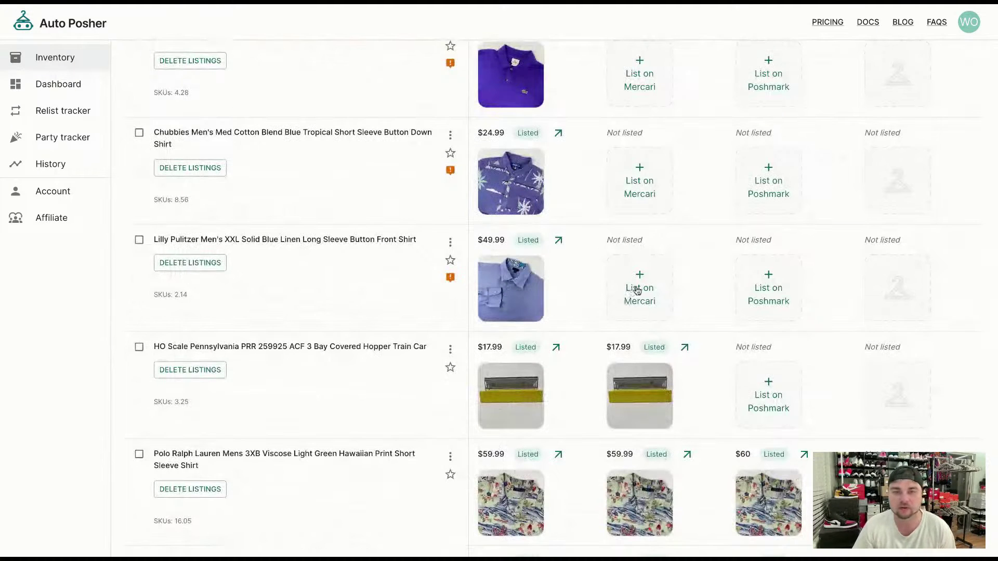
left_click(643, 290)
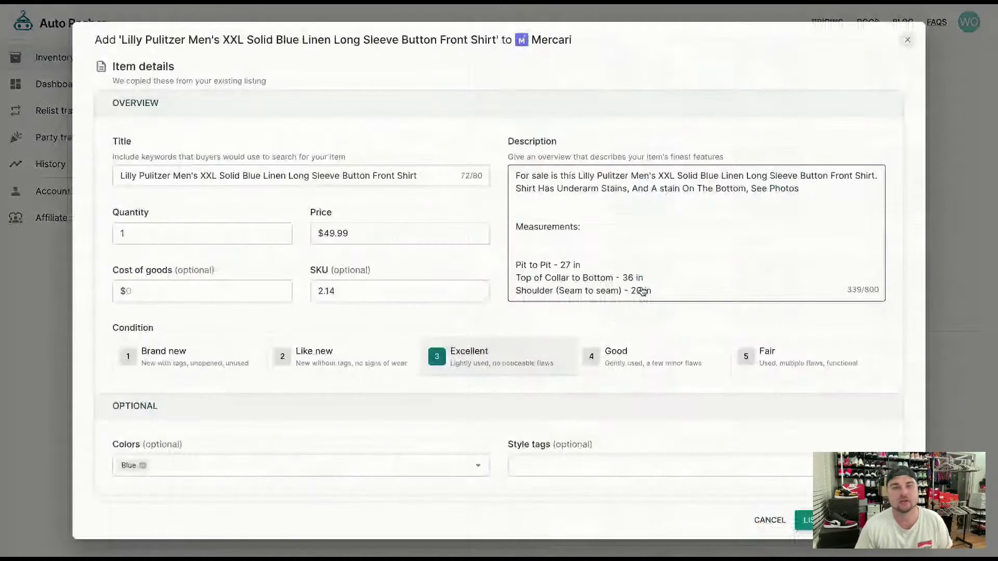
scroll(365, 253, "down", 4)
scroll(366, 253, "down", 4)
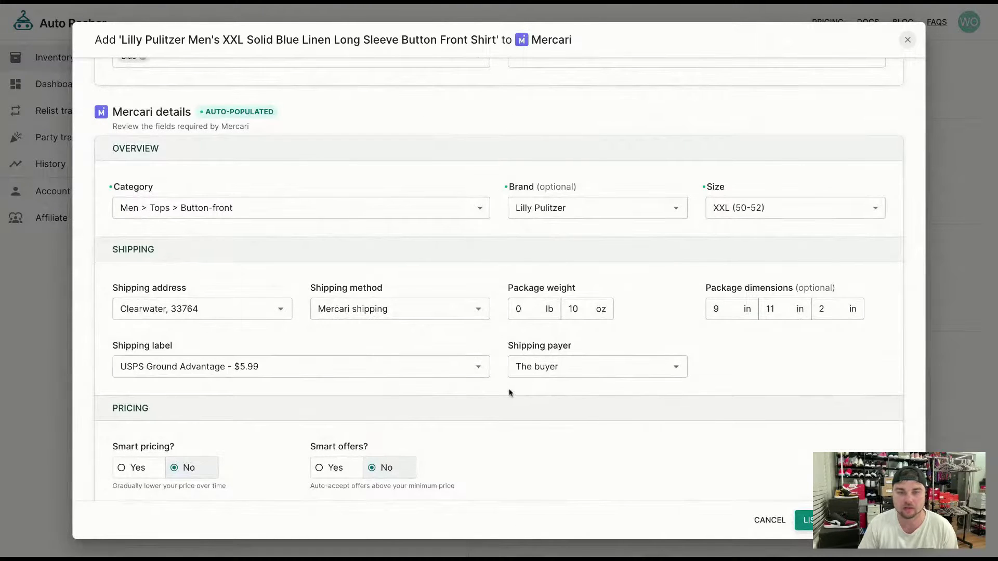
scroll(499, 393, "down", 1)
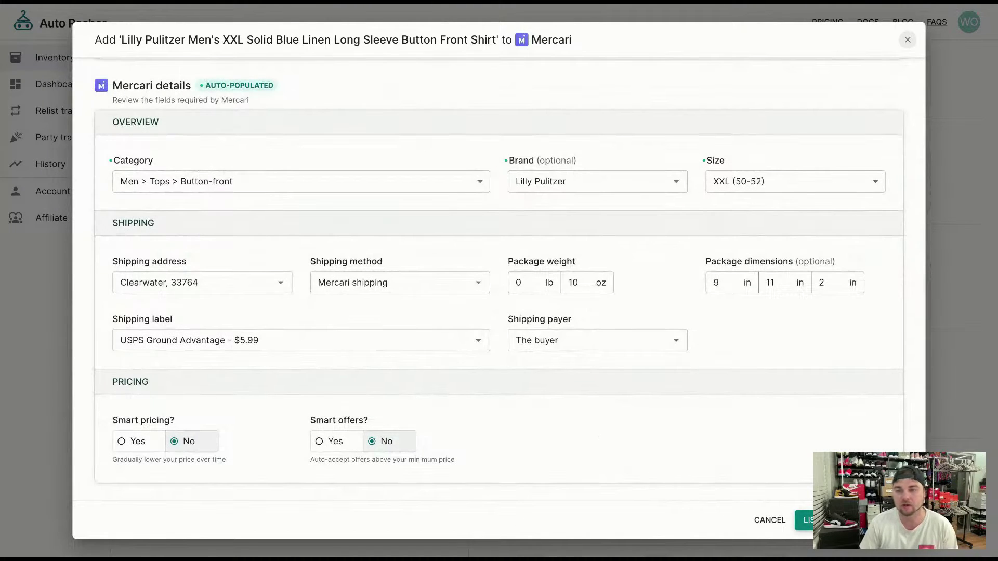
left_click(819, 520)
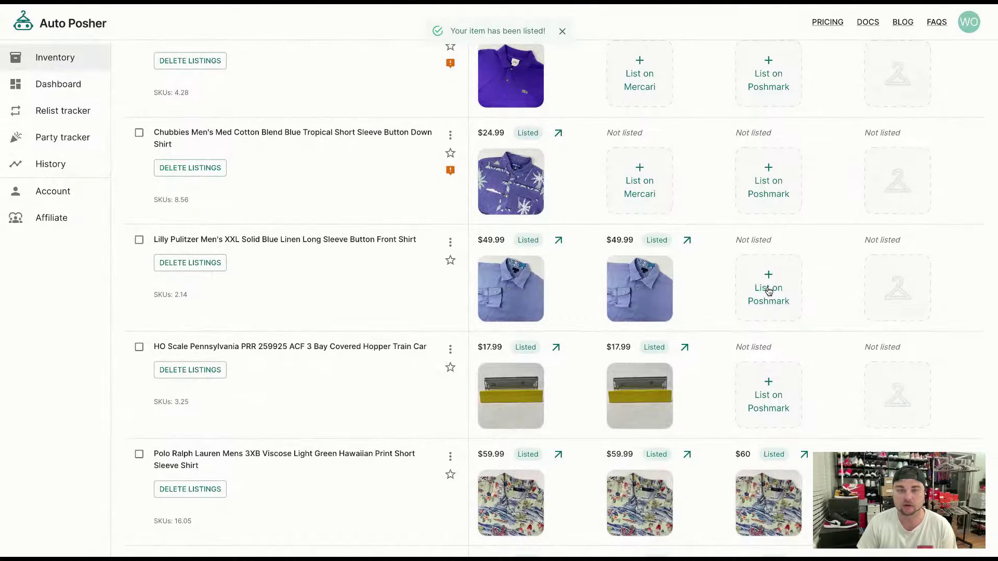
List the same Lilly Pulitzer shirt on Poshmark, keeping the auto-populated details and No Discount for shipping
left_click(769, 290)
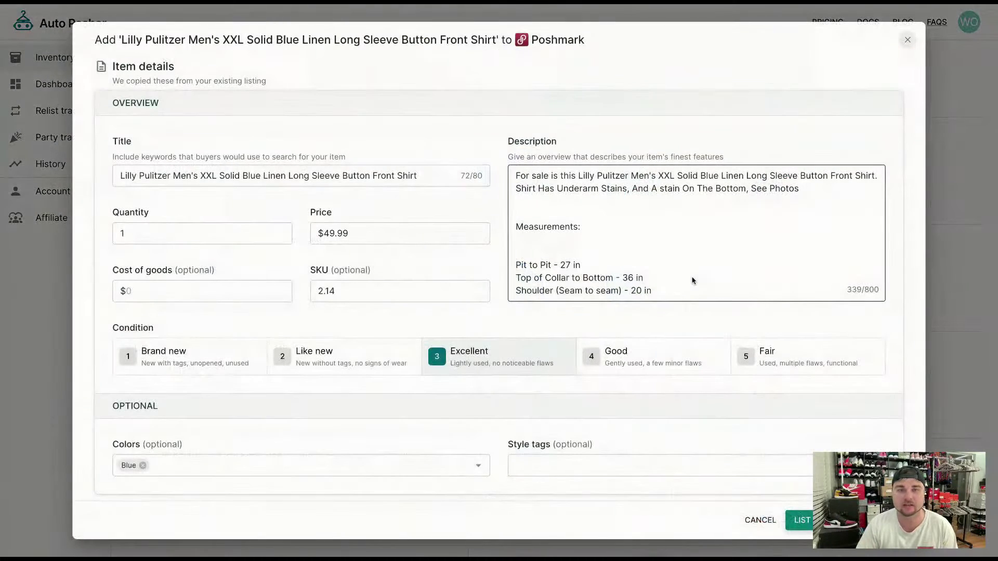
scroll(543, 327, "down", 5)
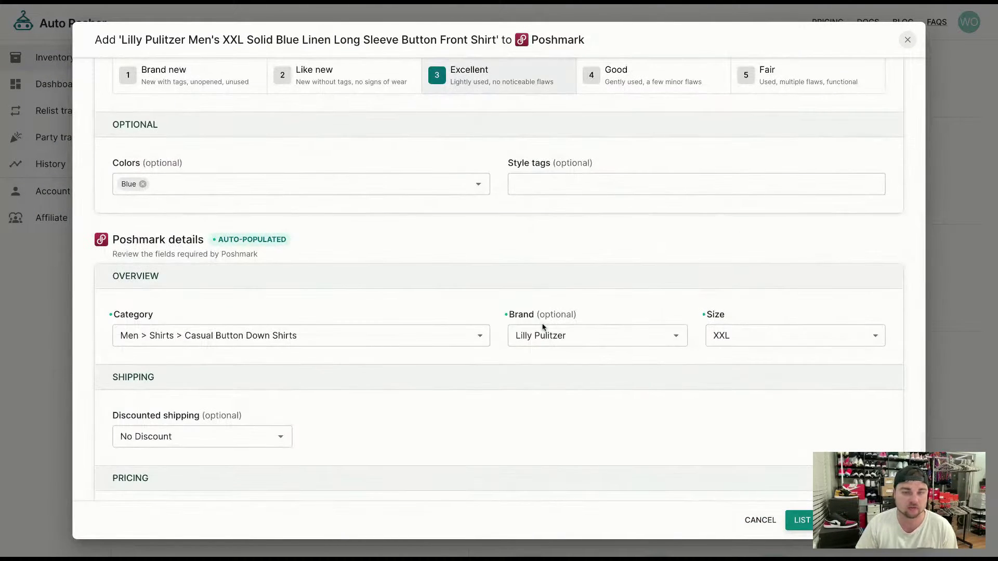
scroll(518, 338, "down", 2)
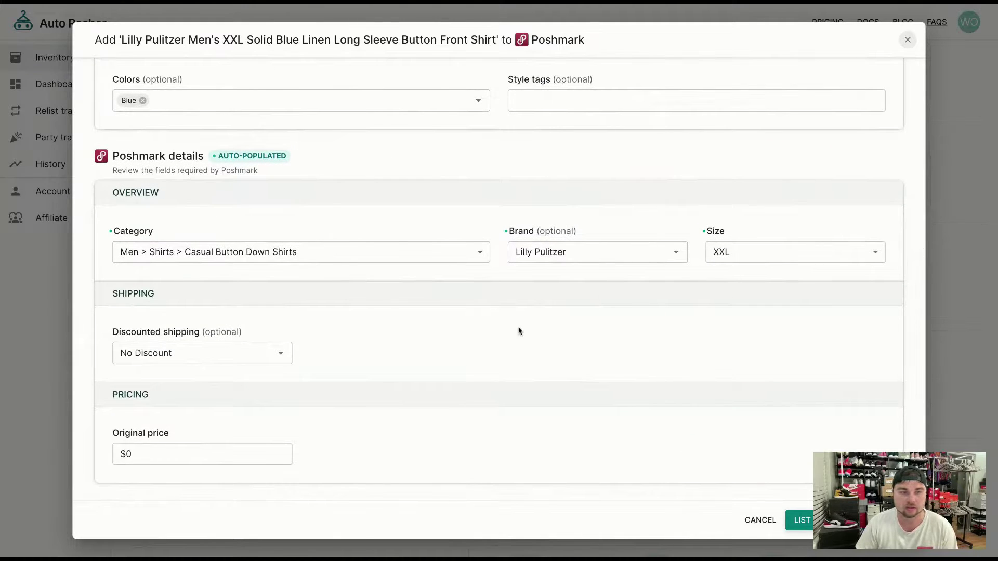
left_click(843, 520)
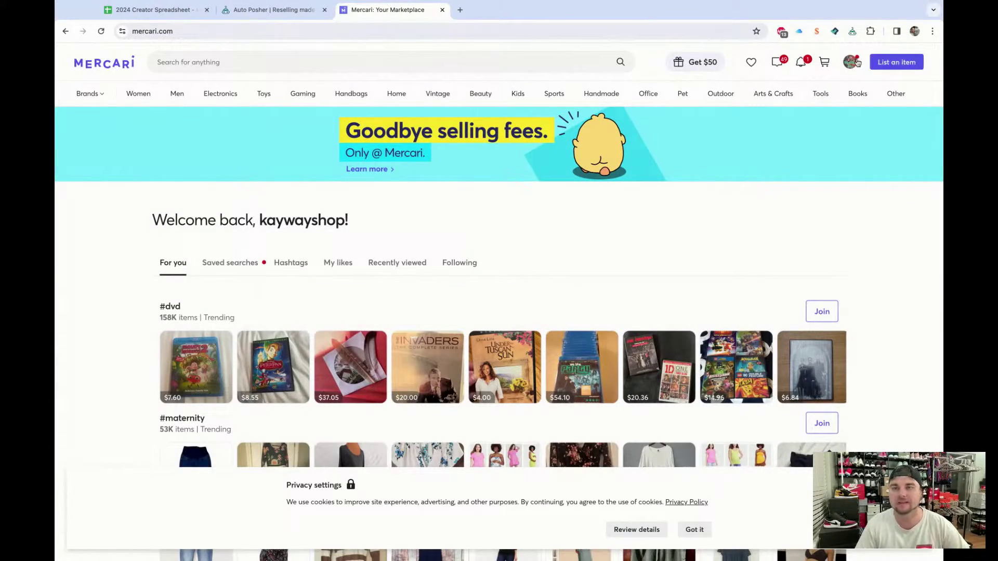
Check for the Lilly Pulitzer shirt in the active listings on Mercari and in the seller's own closet on Poshmark
mouse_move(858, 63)
left_click(787, 144)
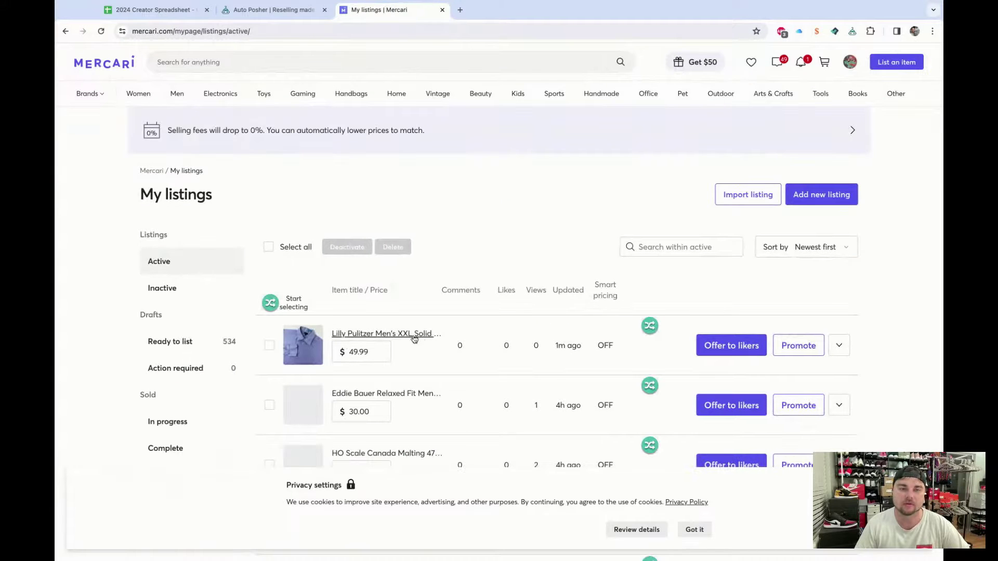
left_click(460, 10)
type("posh")
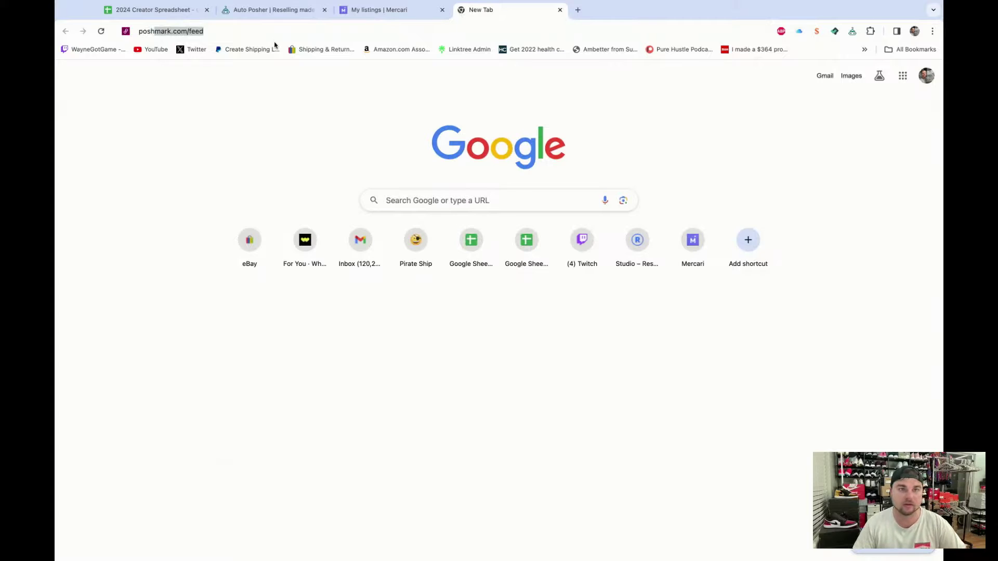
key("Return")
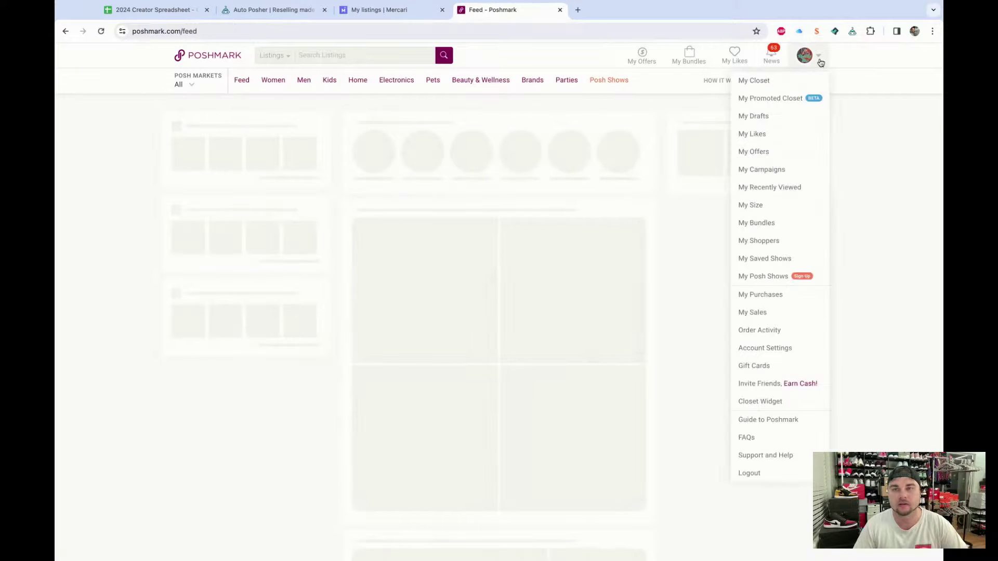
left_click(789, 116)
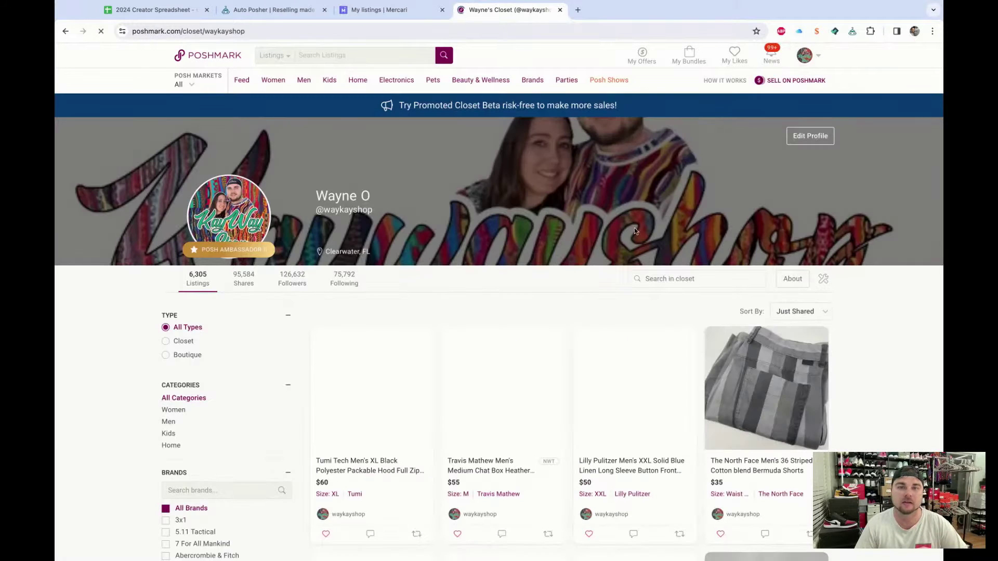
scroll(650, 299, "down", 2)
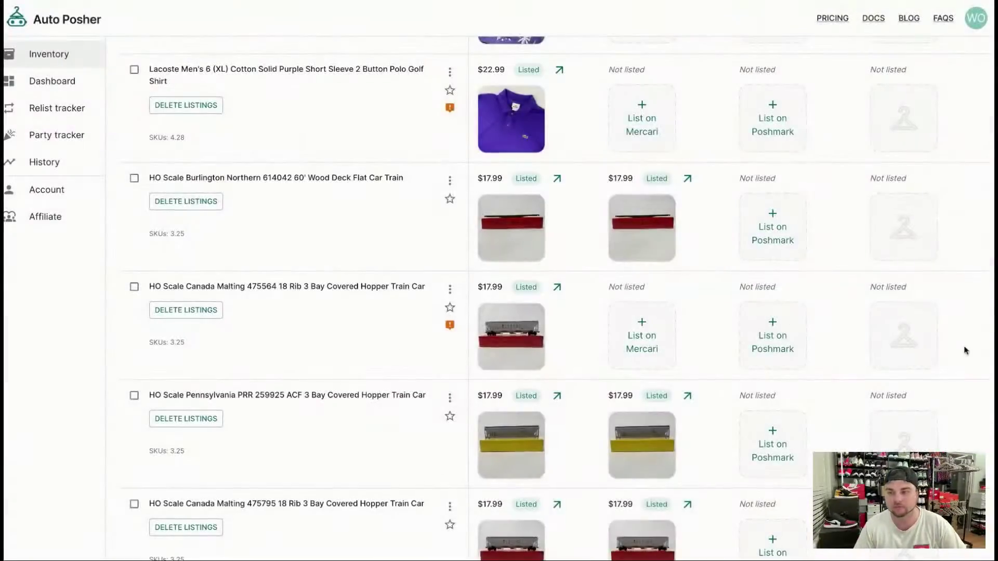
In Auto Posher's inventory, list the HO Scale Canada Malting 475564 hopper car on Mercari with its auto-populated details
scroll(713, 354, "down", 5)
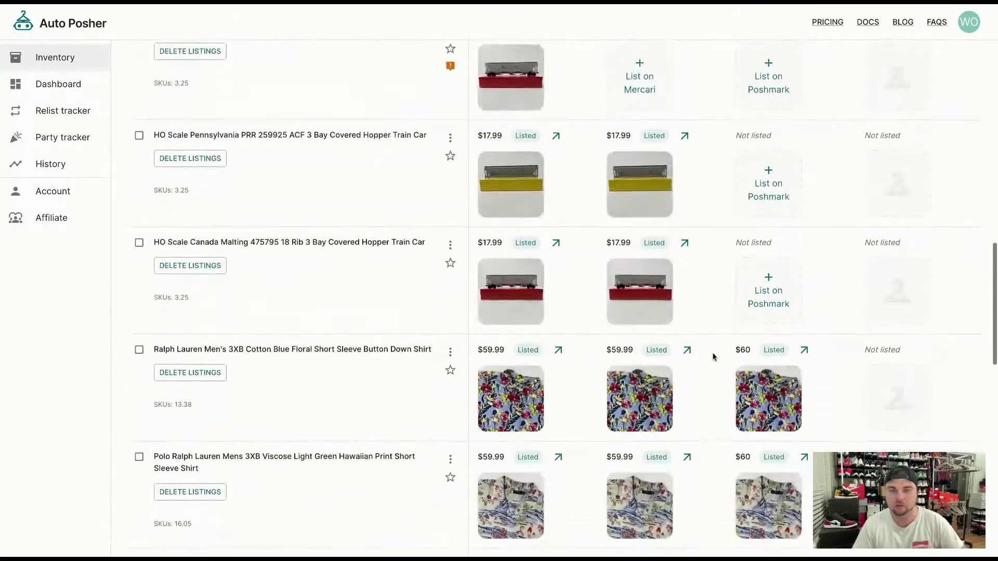
scroll(714, 357, "up", 6)
scroll(713, 357, "down", 11)
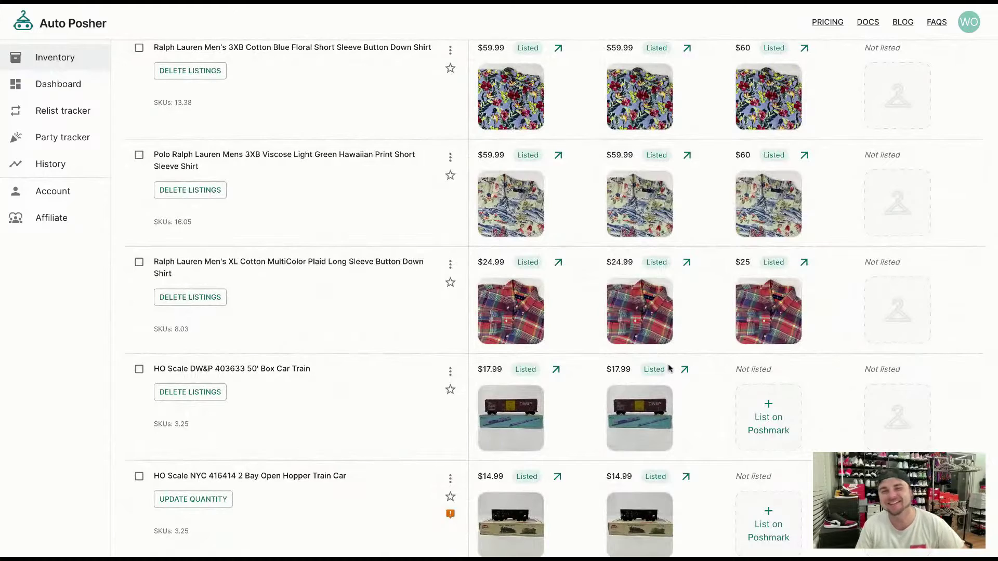
scroll(669, 368, "up", 10)
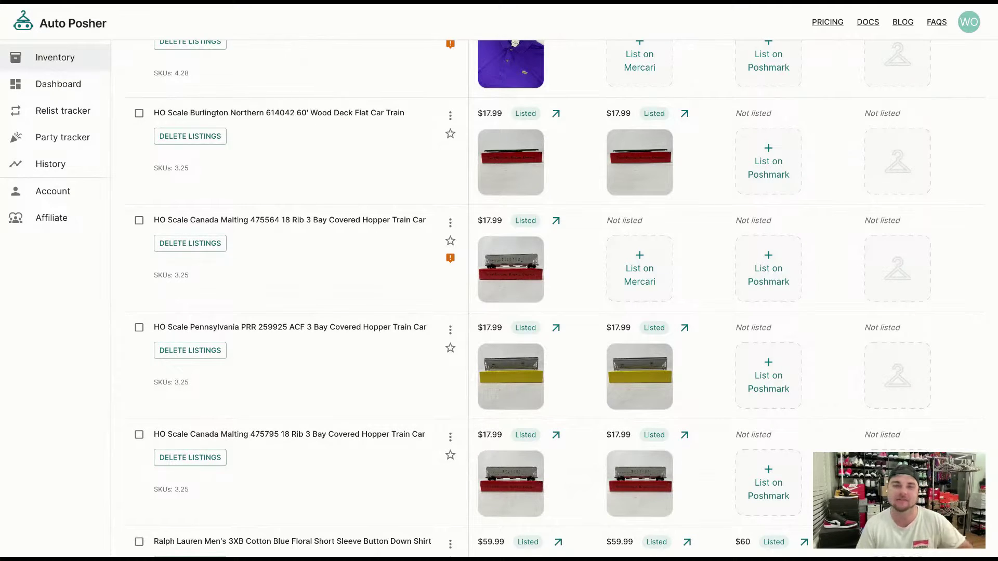
left_click(637, 285)
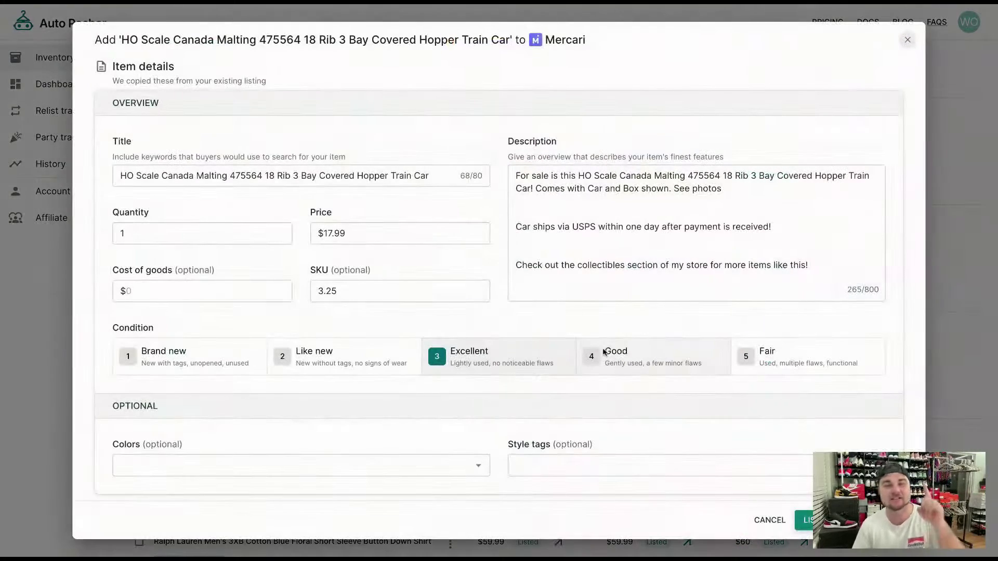
scroll(627, 385, "down", 5)
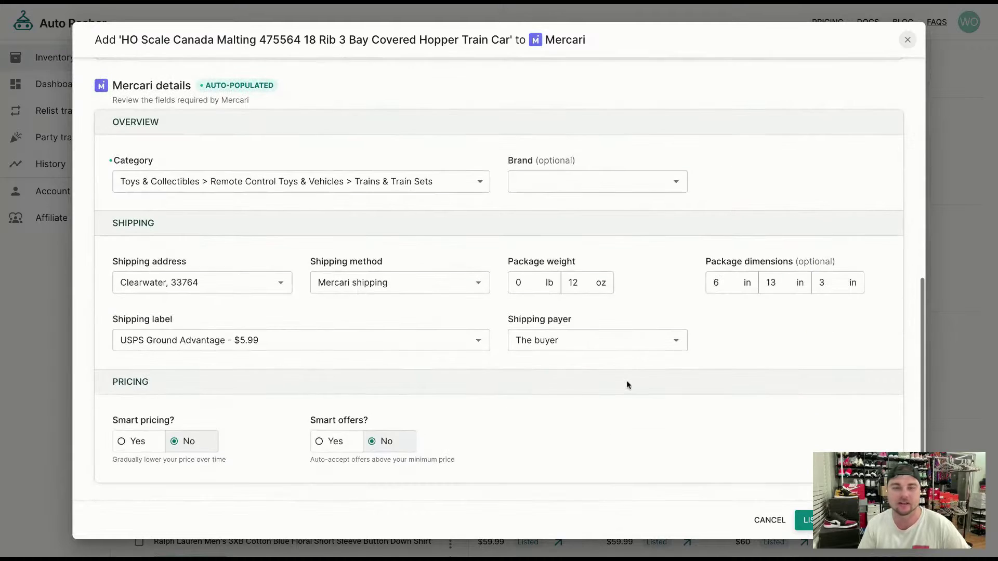
scroll(552, 255, "up", 5)
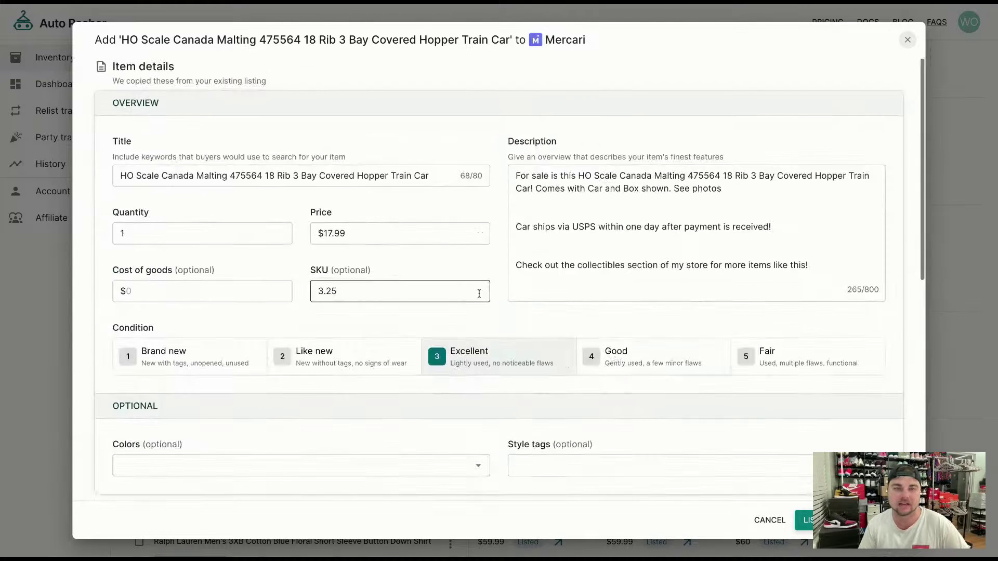
scroll(657, 338, "down", 5)
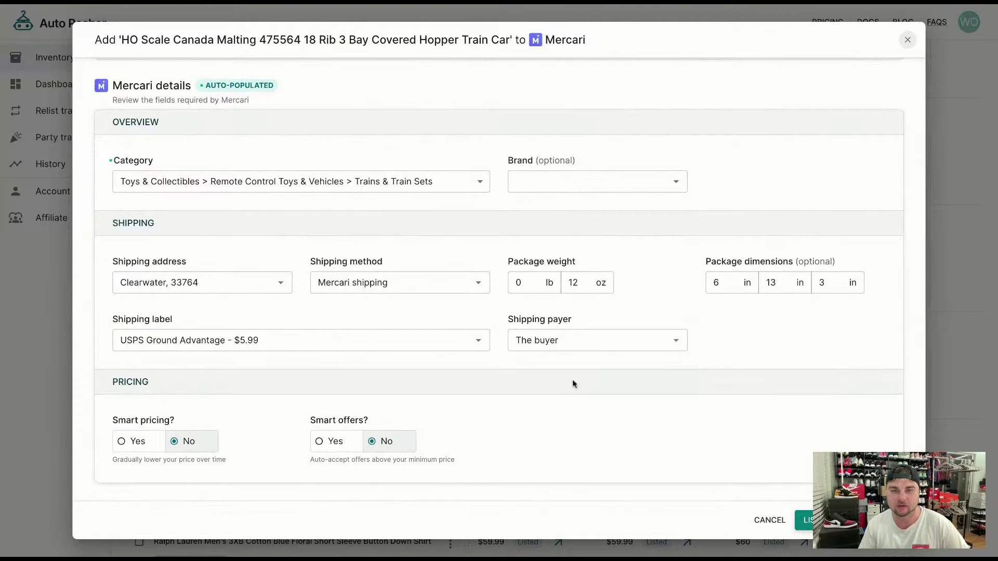
left_click(842, 520)
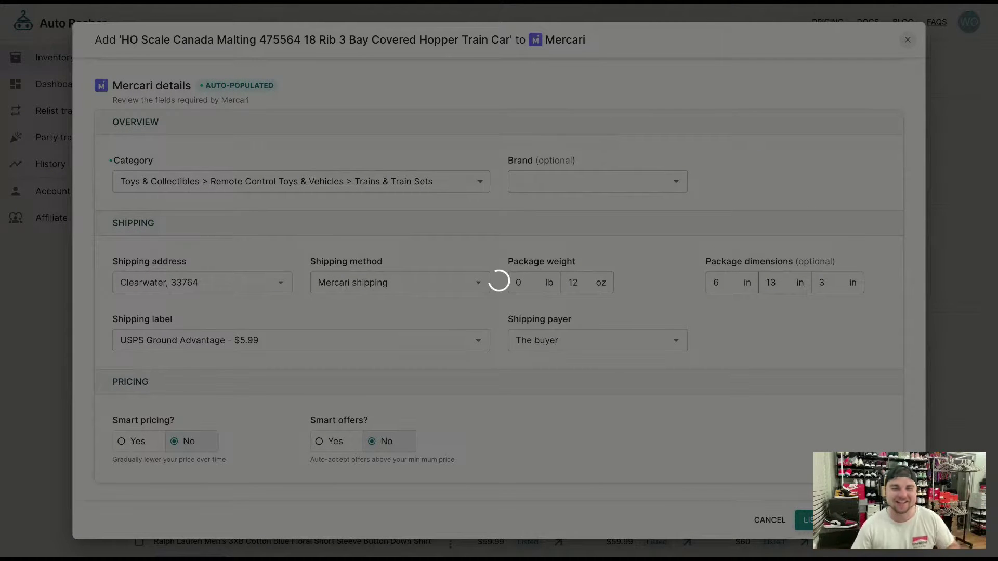
List the Lacoste purple polo golf shirt on Mercari, accepting the auto-populated category, brand, size and shipping details
scroll(675, 291, "up", 5)
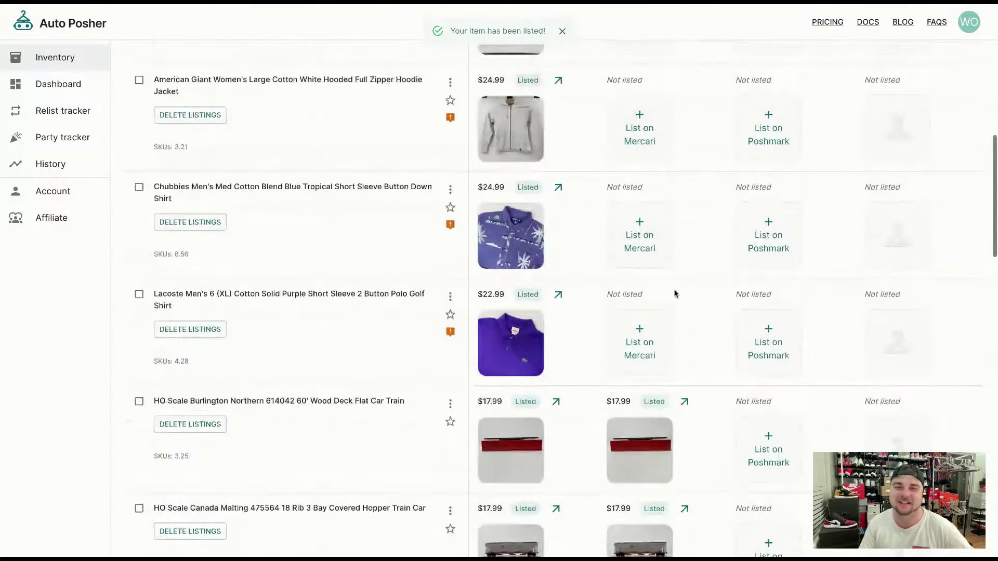
scroll(619, 400, "down", 2)
scroll(645, 363, "up", 1)
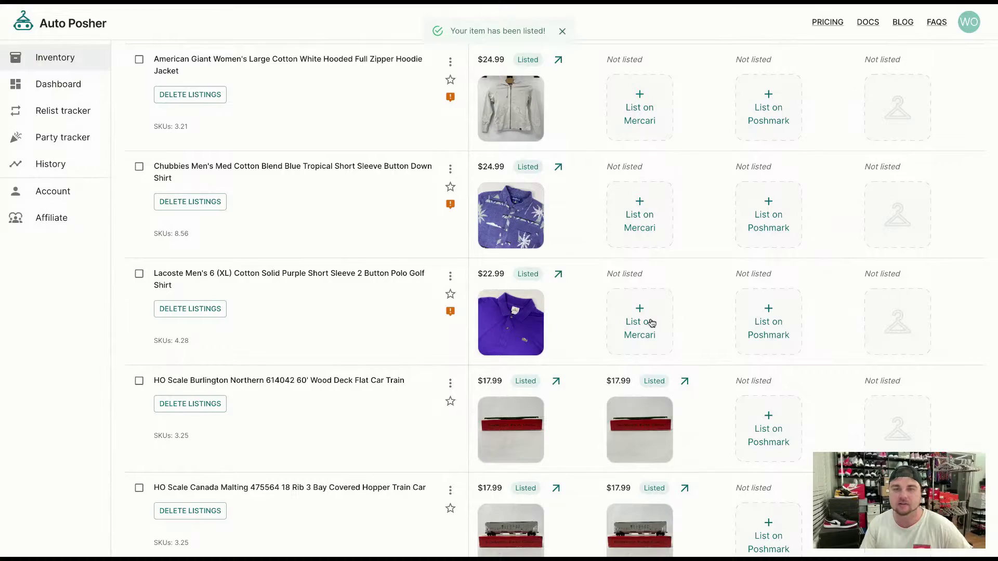
left_click(651, 323)
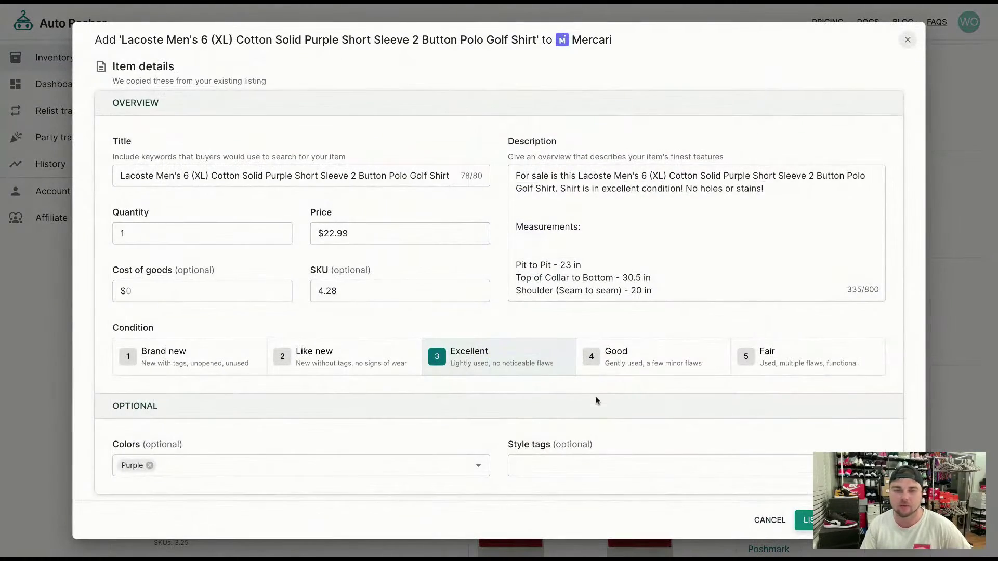
scroll(596, 400, "down", 6)
scroll(305, 437, "down", 2)
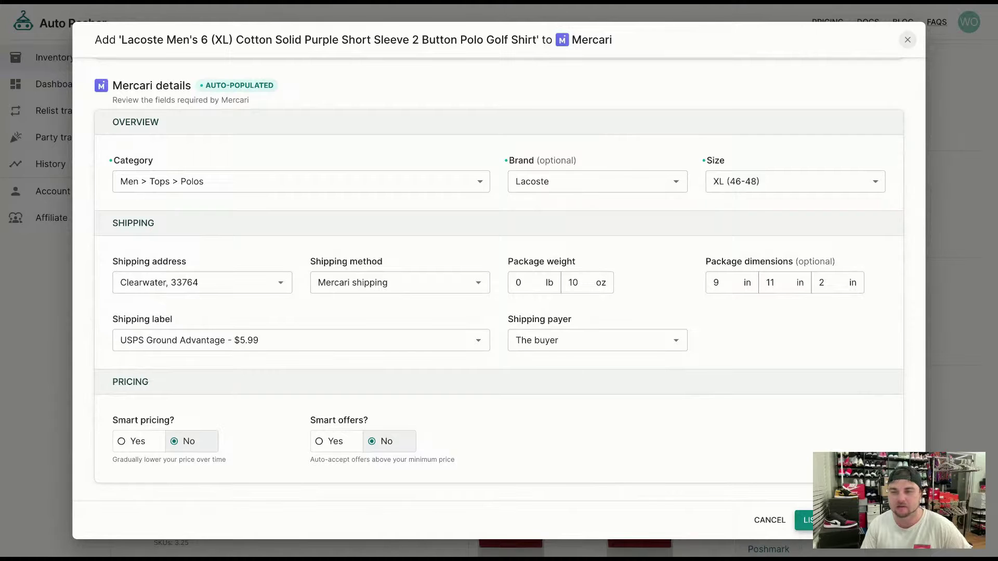
left_click(805, 520)
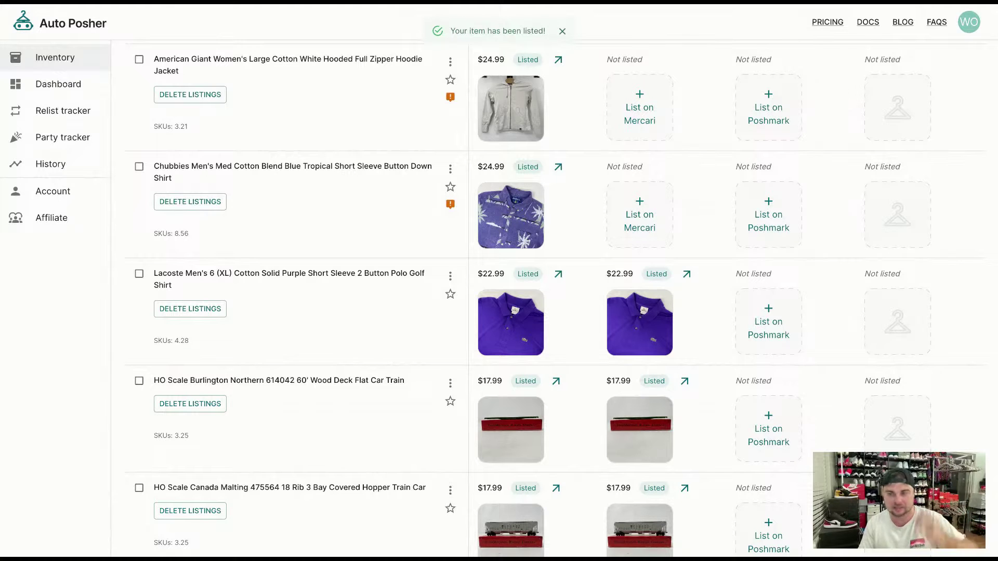
List the Lacoste purple polo golf shirt on Poshmark with the auto-populated category, brand and size and No Discount for shipping
left_click(766, 336)
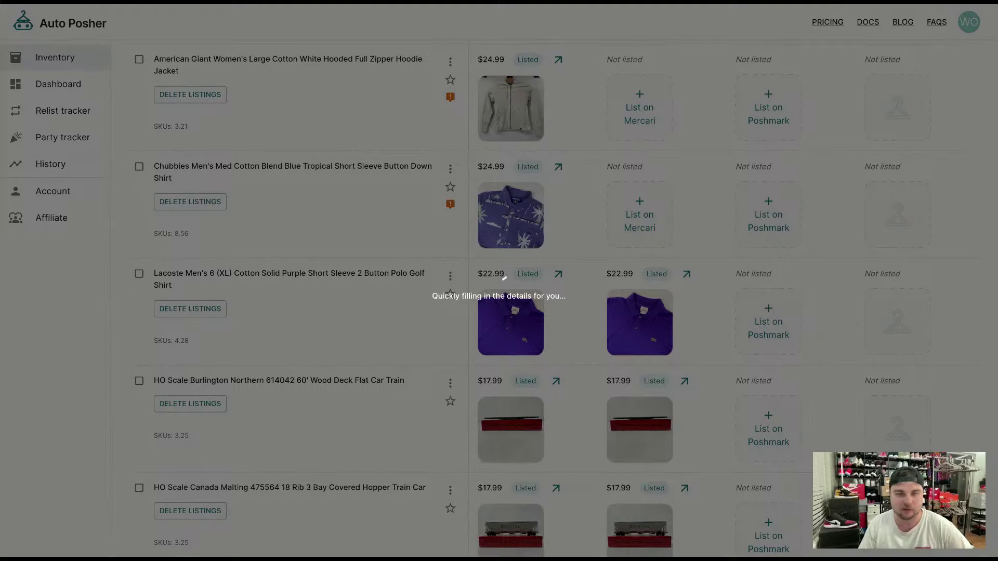
scroll(654, 323, "down", 6)
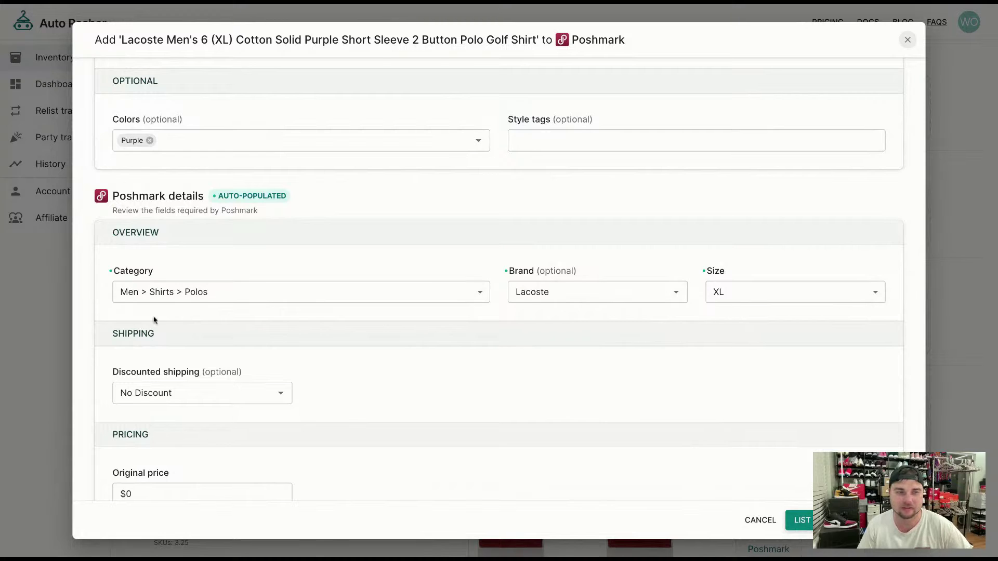
scroll(330, 289, "up", 6)
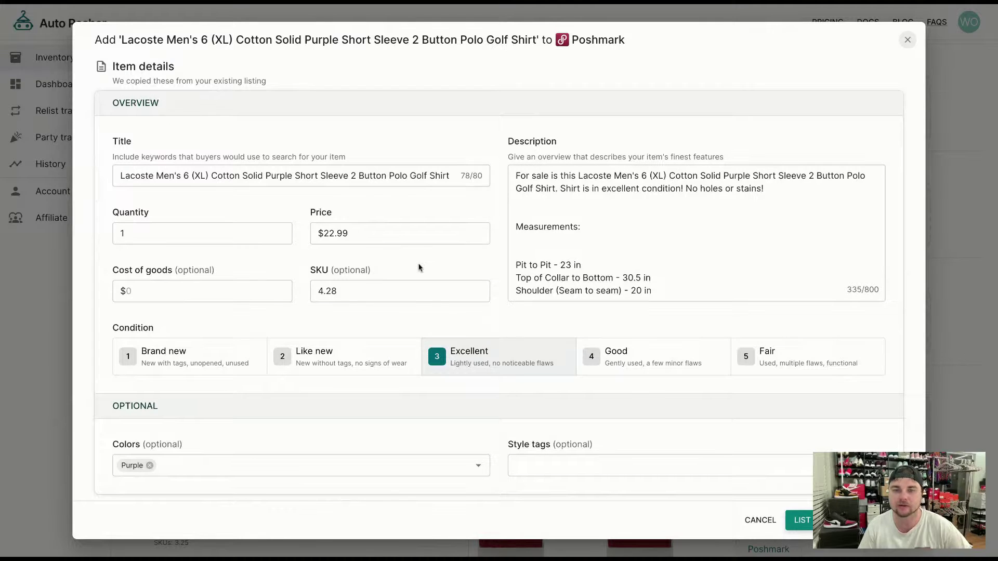
scroll(420, 268, "down", 7)
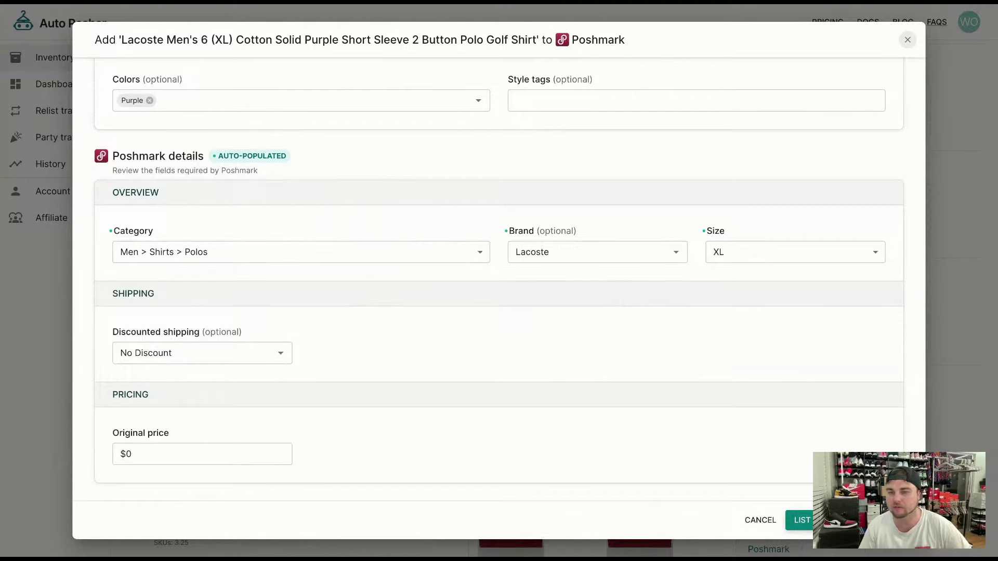
left_click(837, 521)
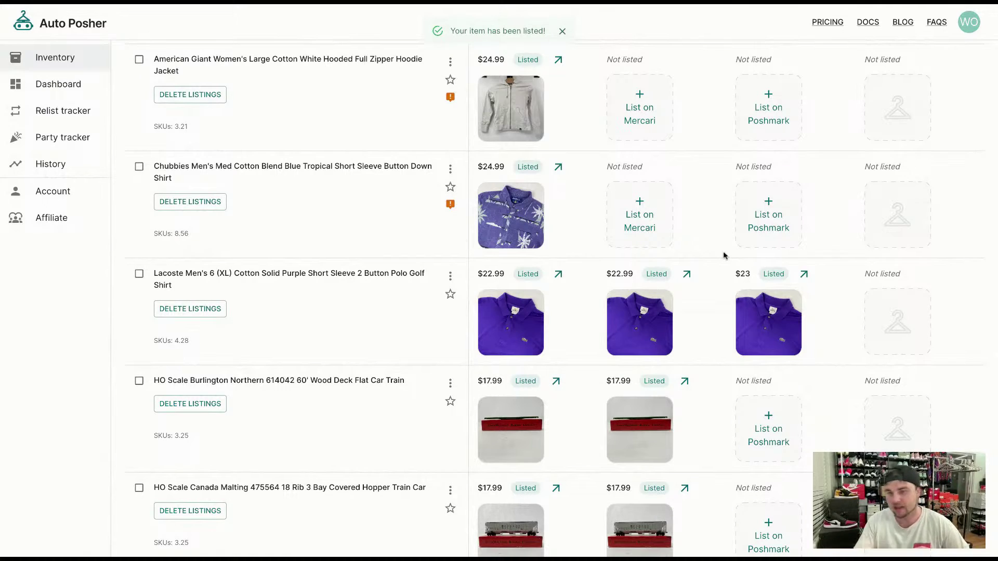
List the Chubbies blue tropical button down shirt on Mercari, accepting its auto-populated category, brand, size and shipping details
left_click(639, 215)
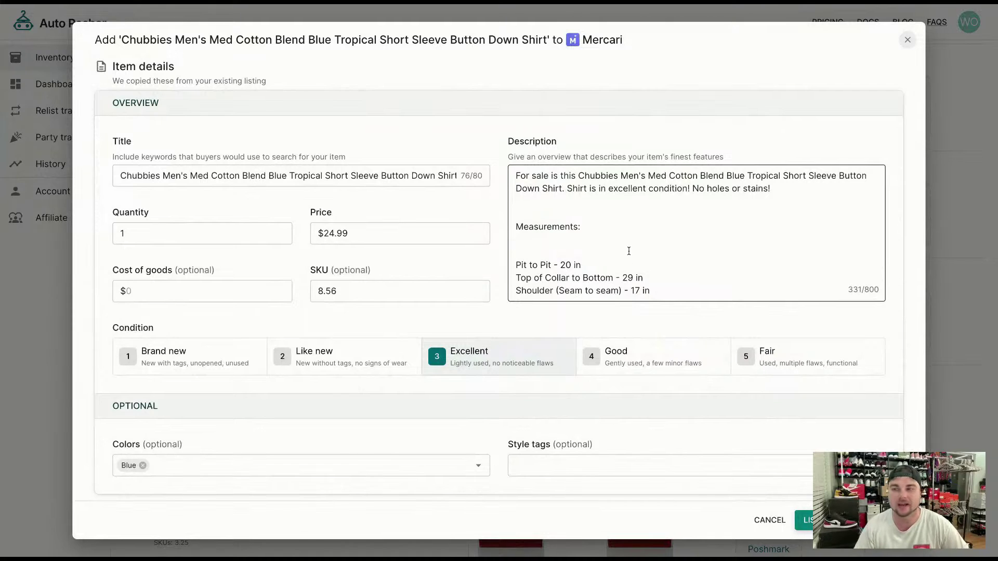
scroll(652, 359, "down", 8)
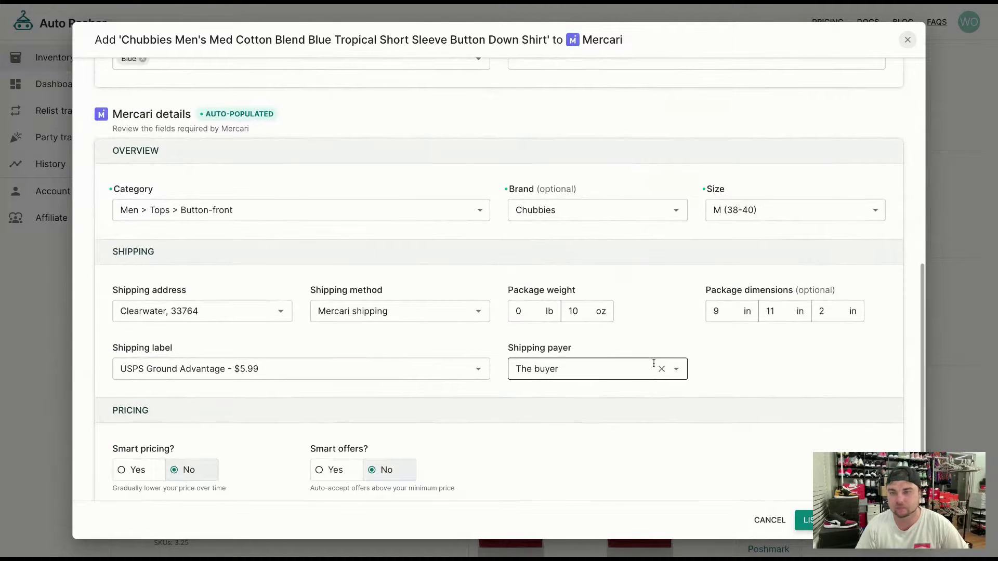
scroll(654, 363, "down", 1)
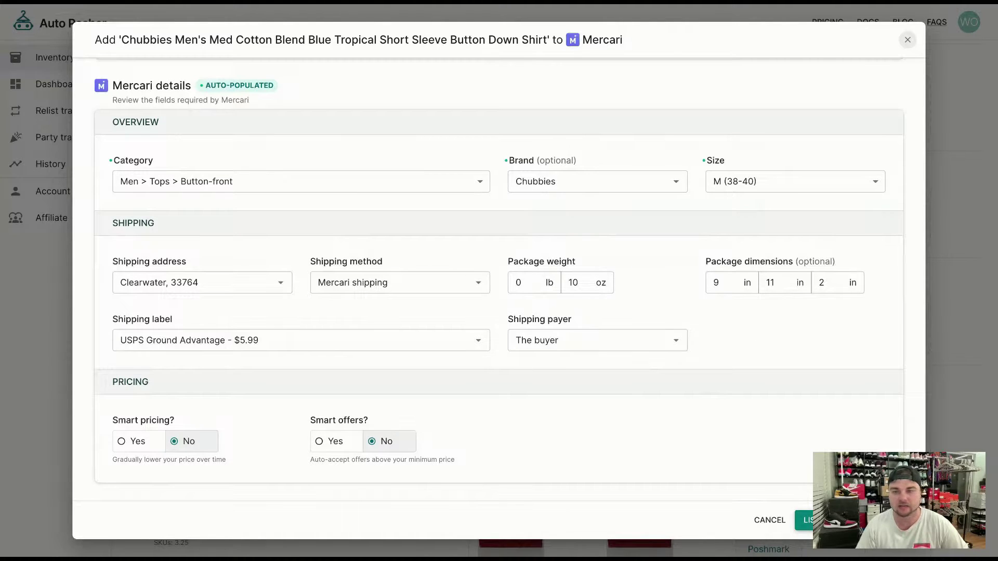
left_click(805, 520)
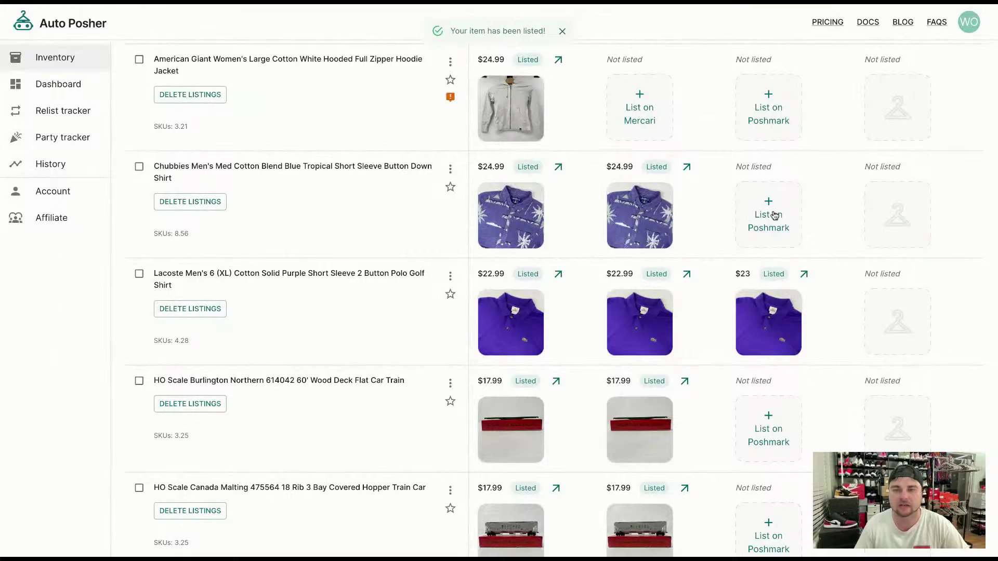
List the Chubbies tropical shirt on Poshmark as well, keeping the auto-populated details and No Discount for shipping
left_click(773, 213)
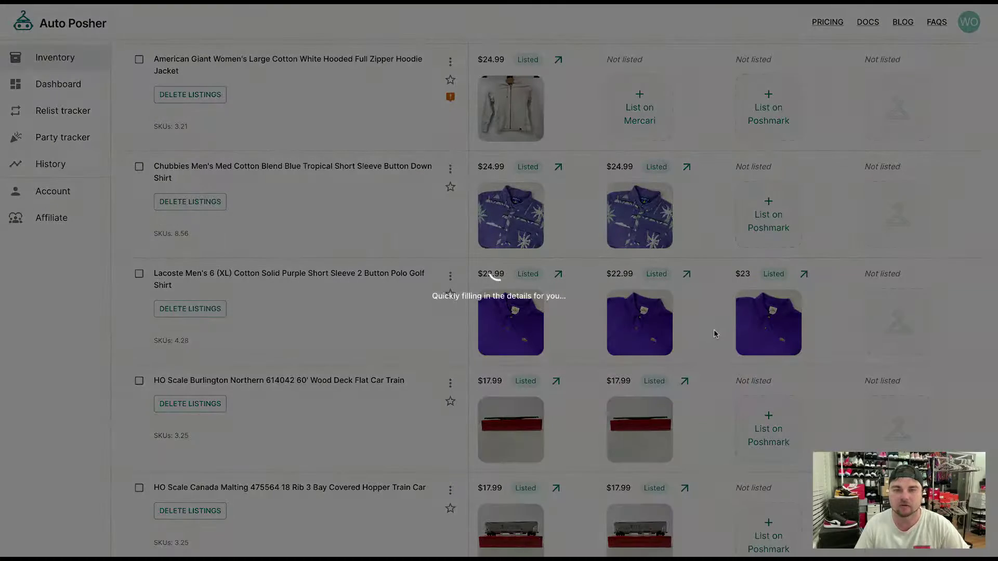
scroll(690, 374, "down", 7)
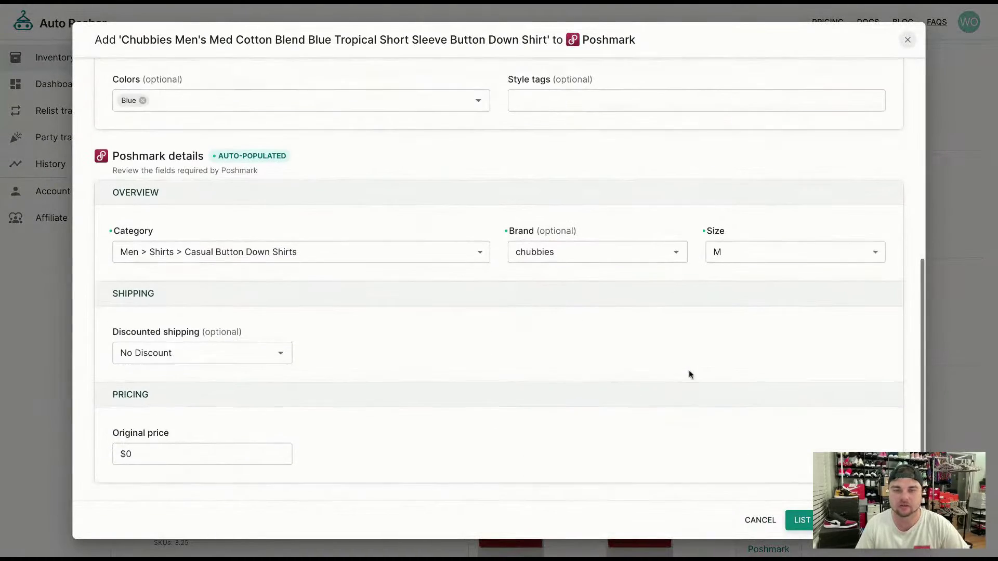
left_click(830, 520)
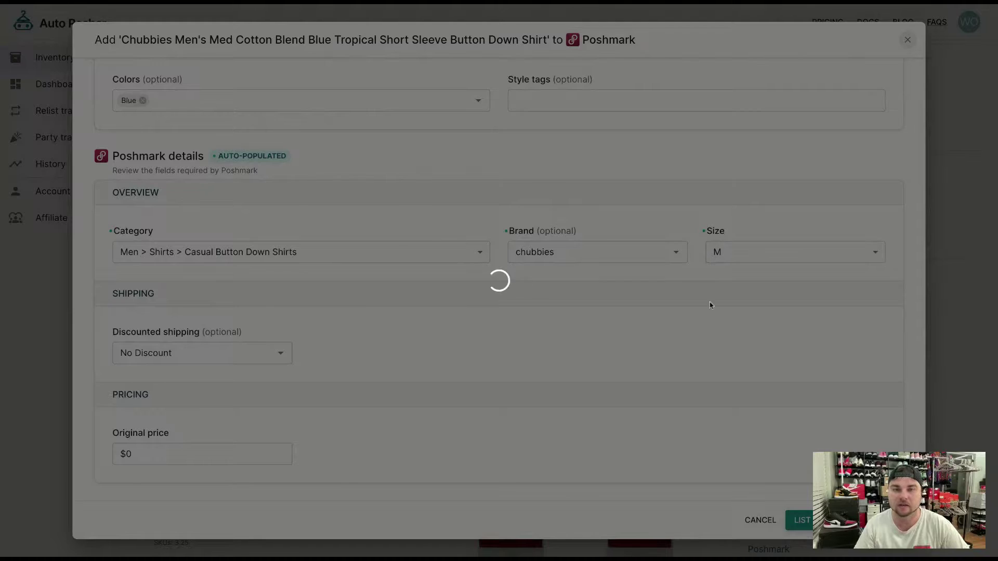
Review the account's connected marketplaces and its Auto Posher plan, listing credits and smart credits usage
scroll(739, 287, "up", 8)
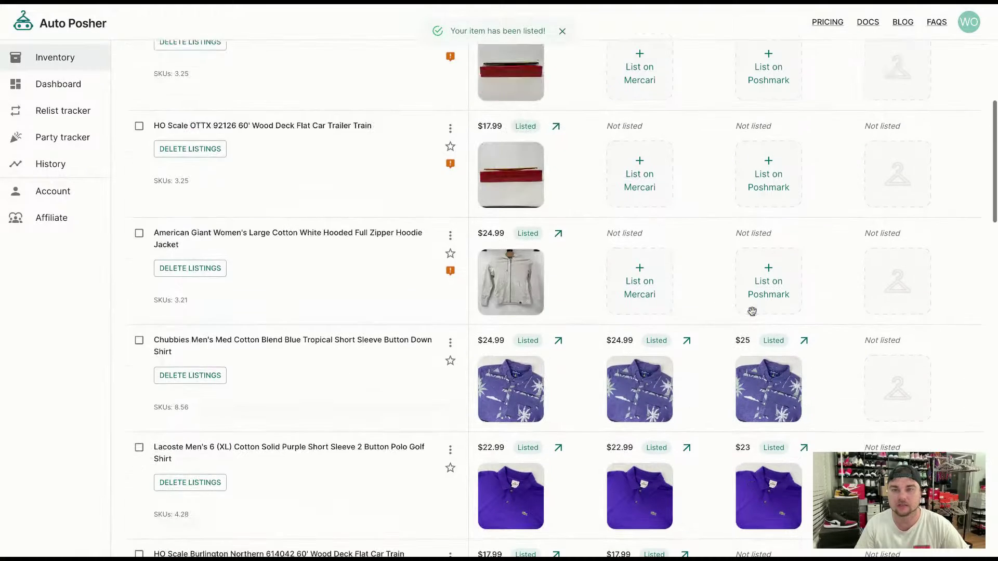
left_click(971, 24)
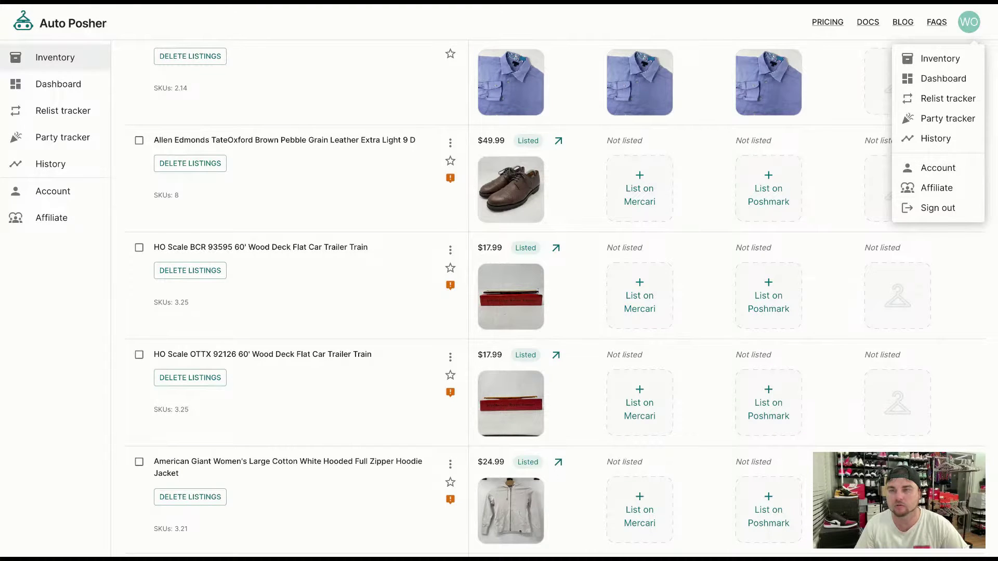
left_click(939, 168)
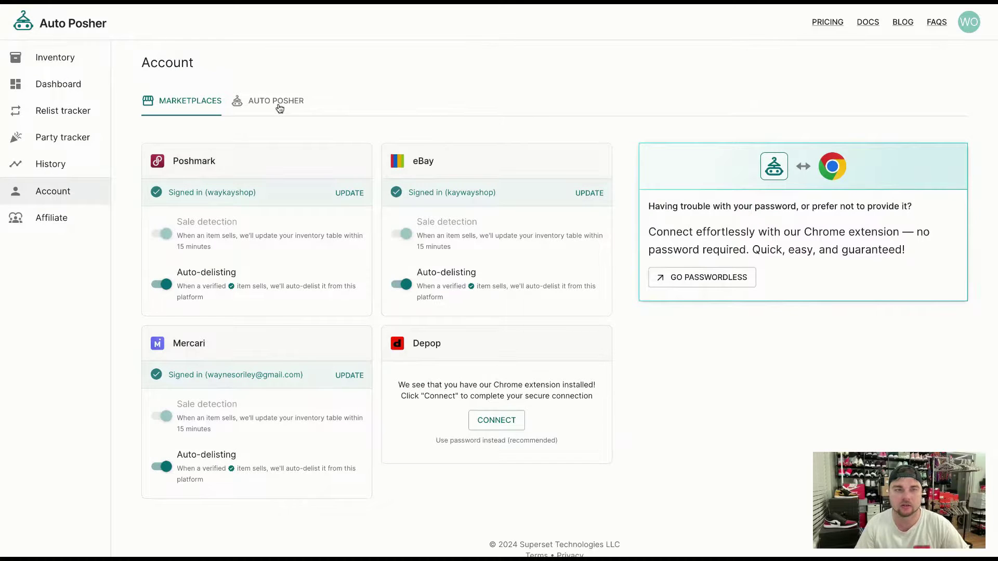
left_click(279, 108)
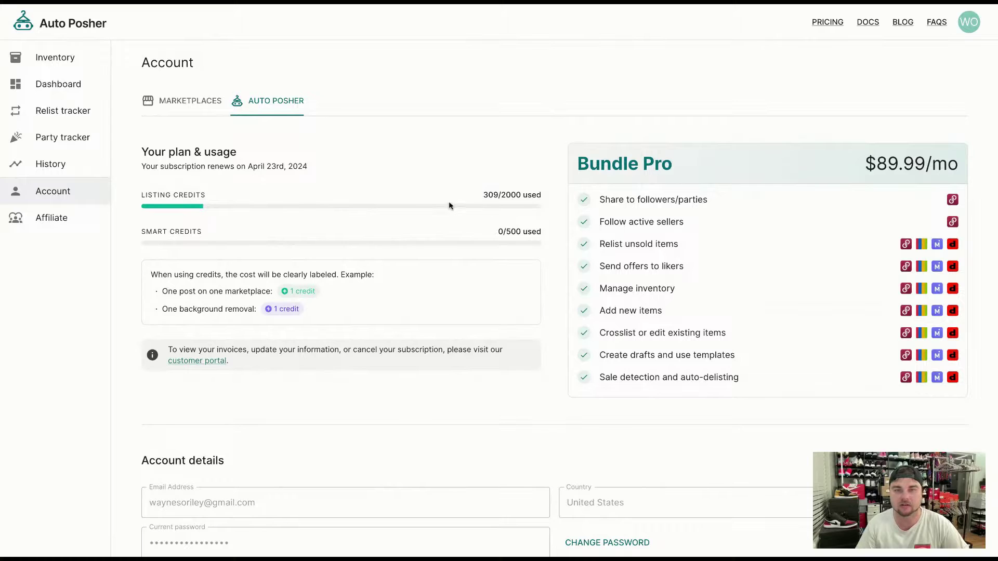
left_click(190, 104)
left_click(257, 109)
Return to the inventory and list the Allen Edmonds TateOxford brown leather shoes on Mercari with the auto-populated details
left_click(964, 25)
left_click(929, 63)
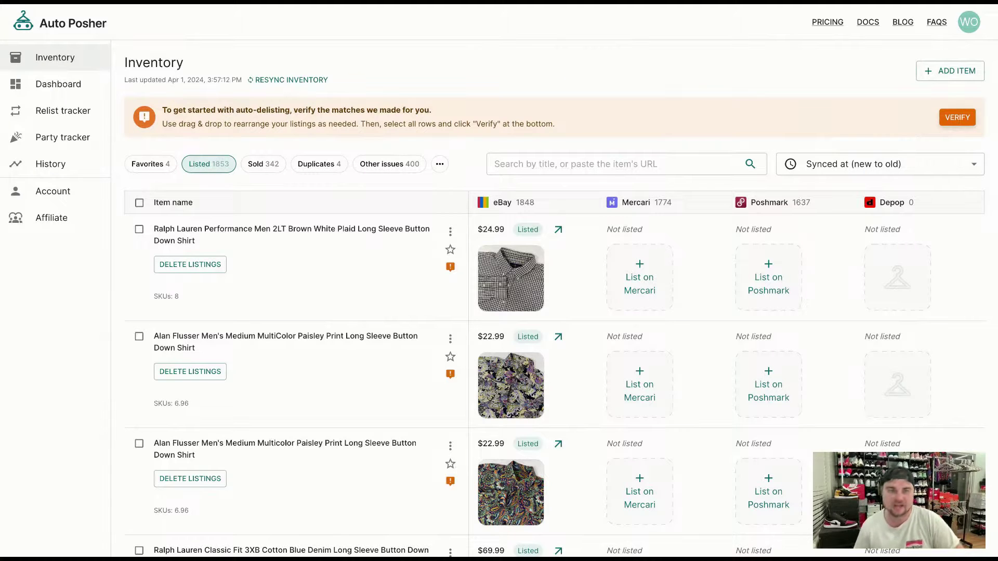
scroll(613, 293, "down", 10)
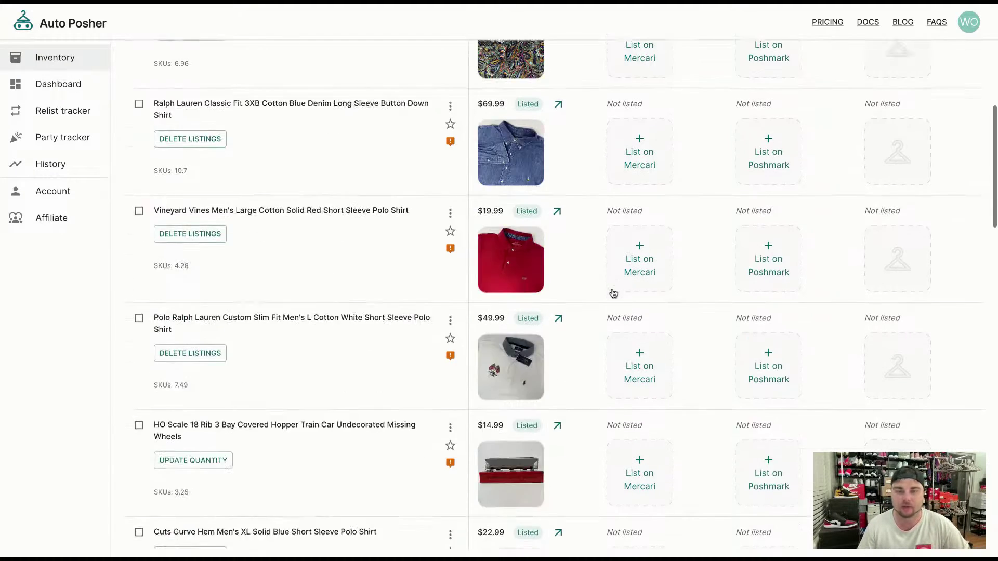
scroll(614, 292, "down", 15)
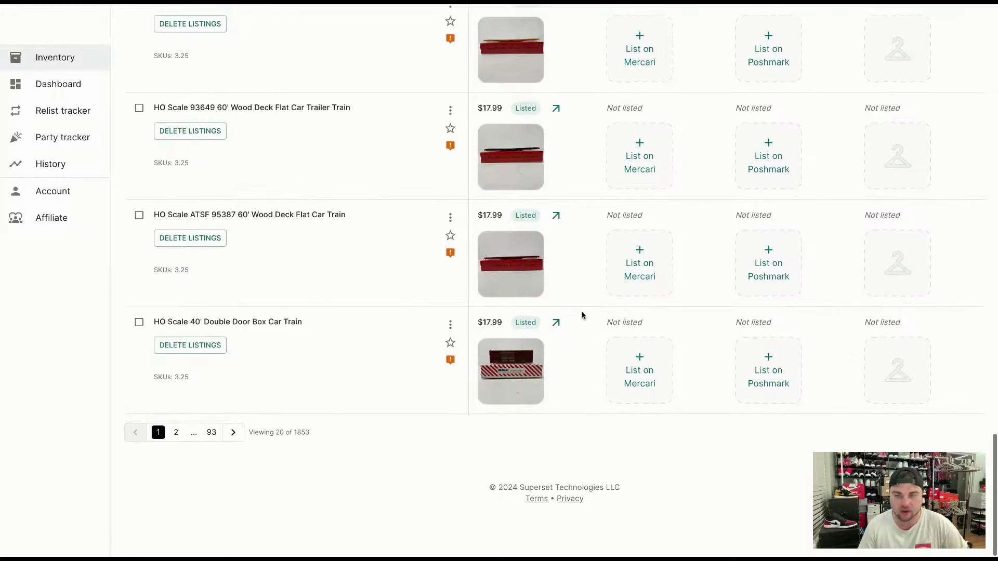
scroll(582, 315, "up", 10)
scroll(659, 395, "up", 15)
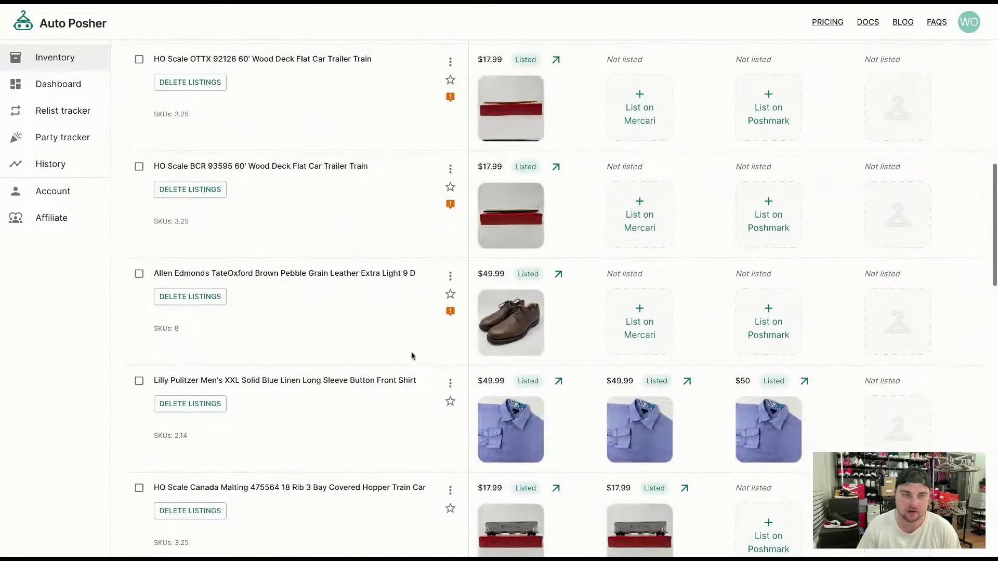
left_click(663, 326)
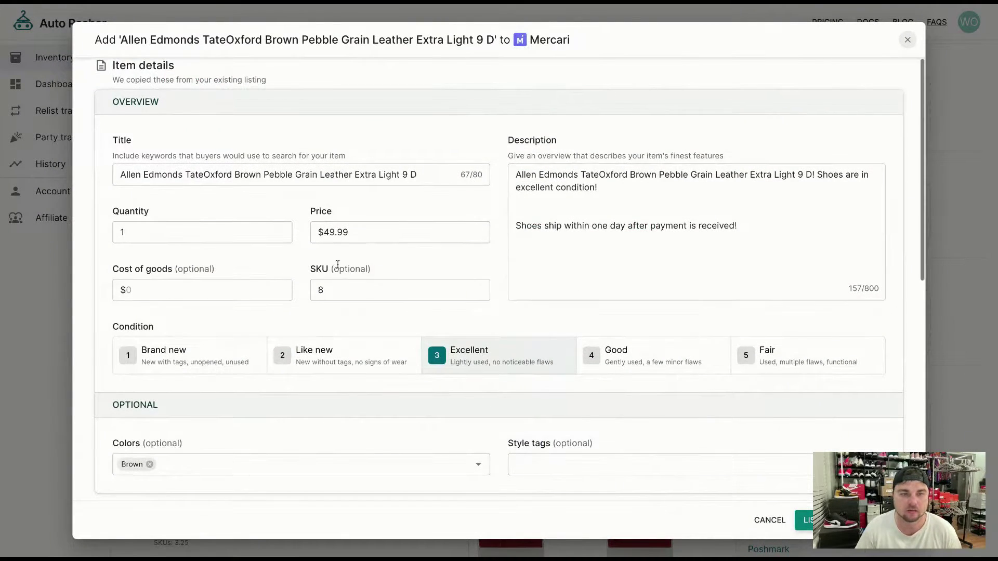
scroll(336, 265, "down", 6)
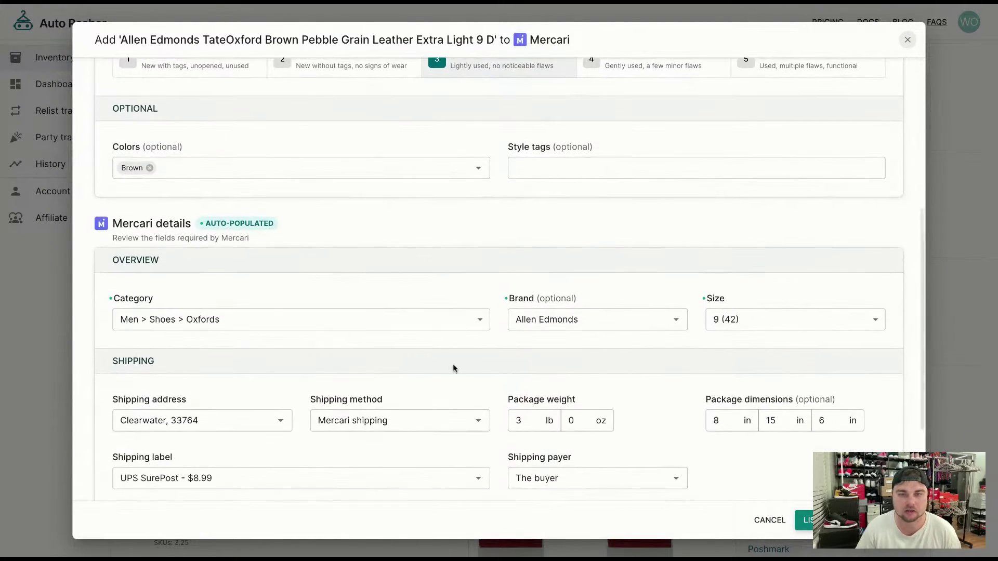
scroll(457, 368, "down", 2)
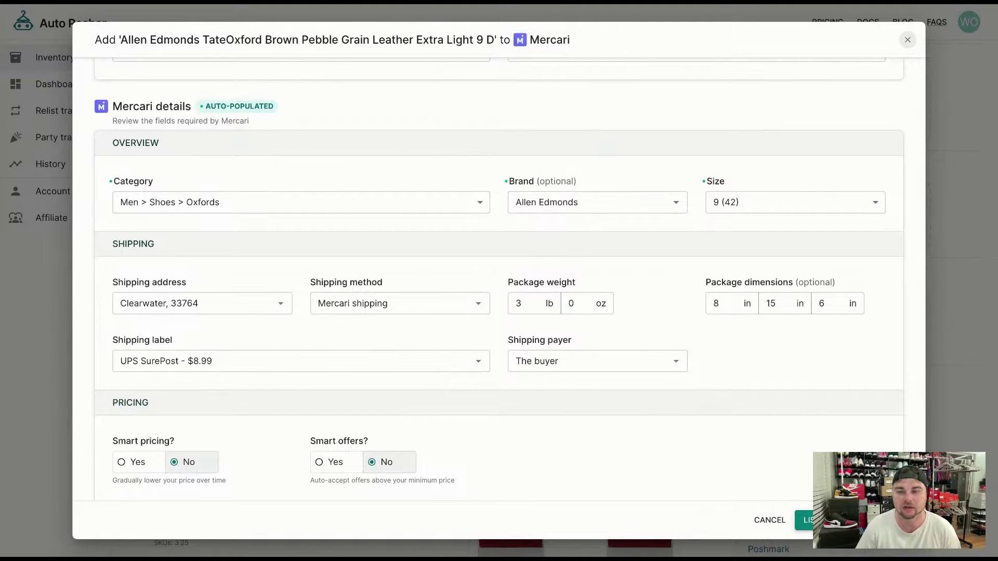
left_click(807, 521)
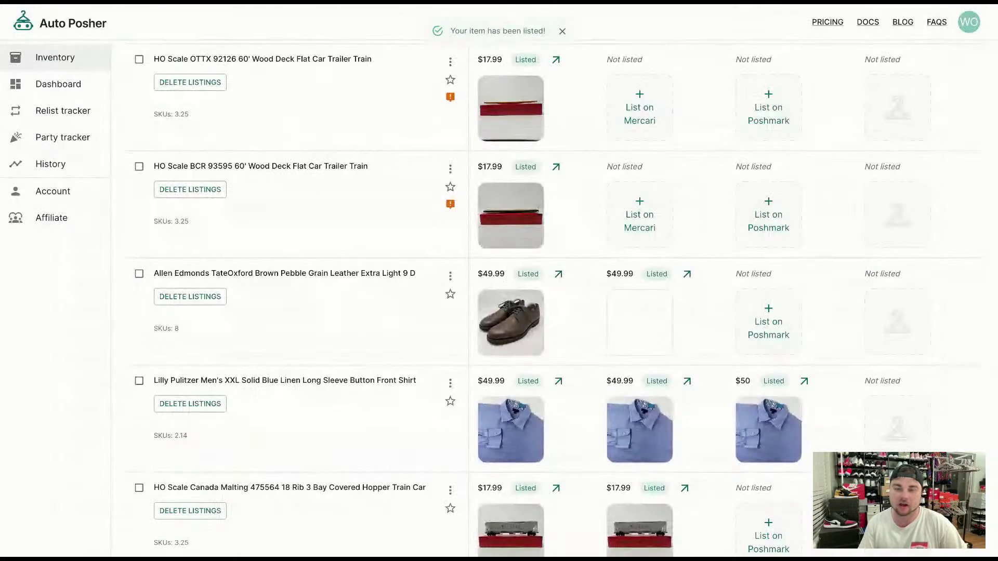
List the Allen Edmonds TateOxford shoes on Poshmark, accepting the auto-populated details
left_click(781, 322)
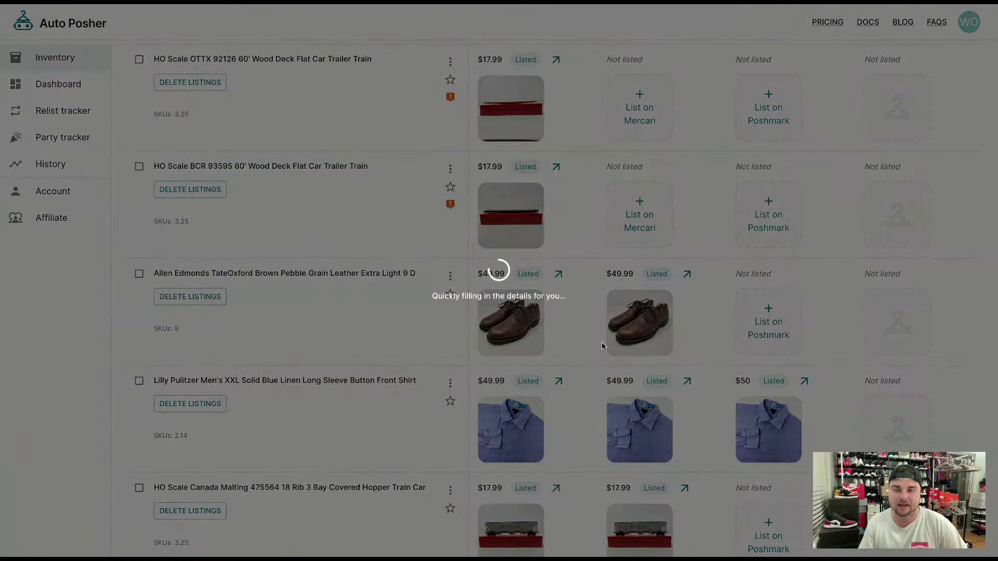
scroll(627, 372, "down", 7)
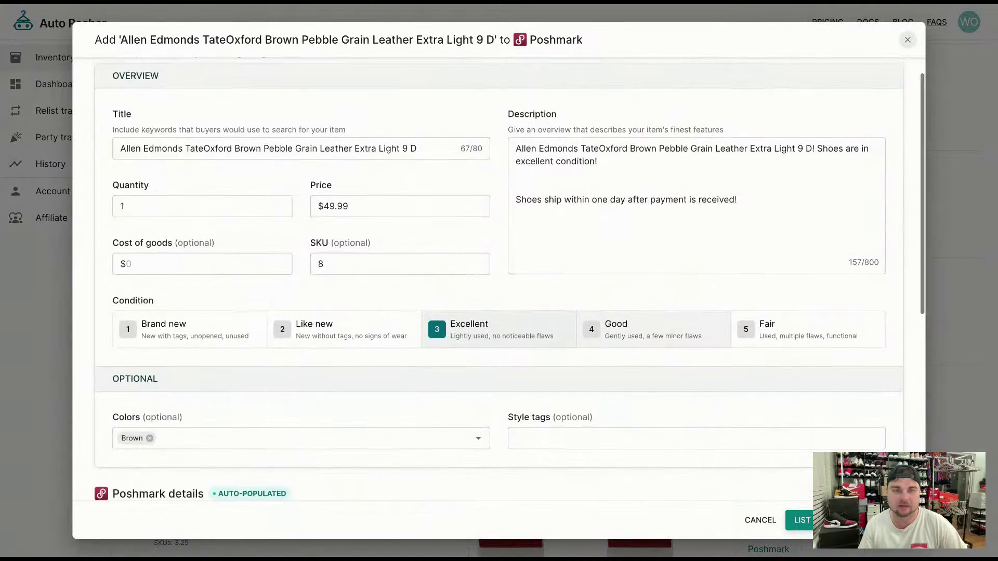
left_click(801, 520)
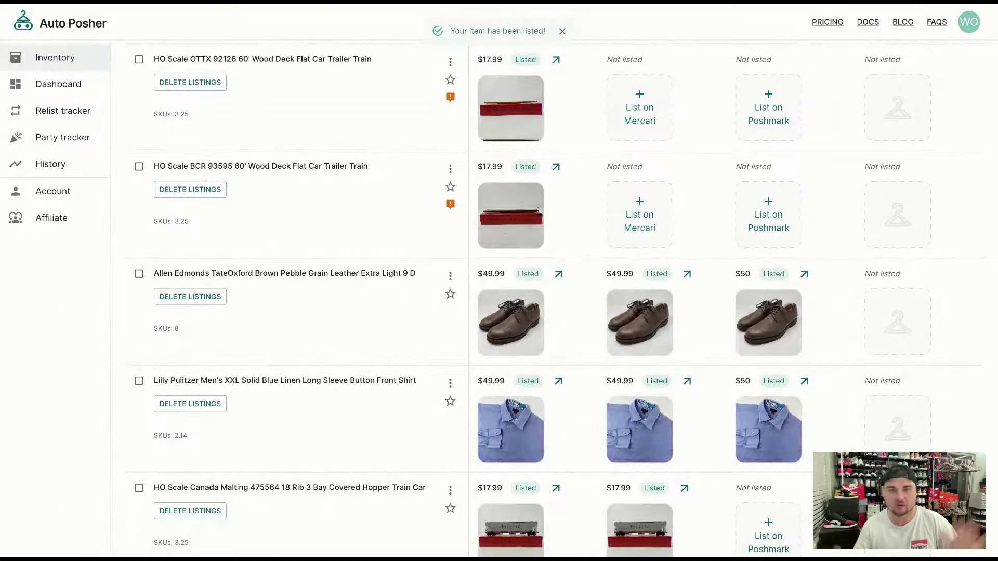
List the HO Scale BCR 93595 60' wood deck flat car on Mercari with its auto-populated category and shipping details
left_click(657, 229)
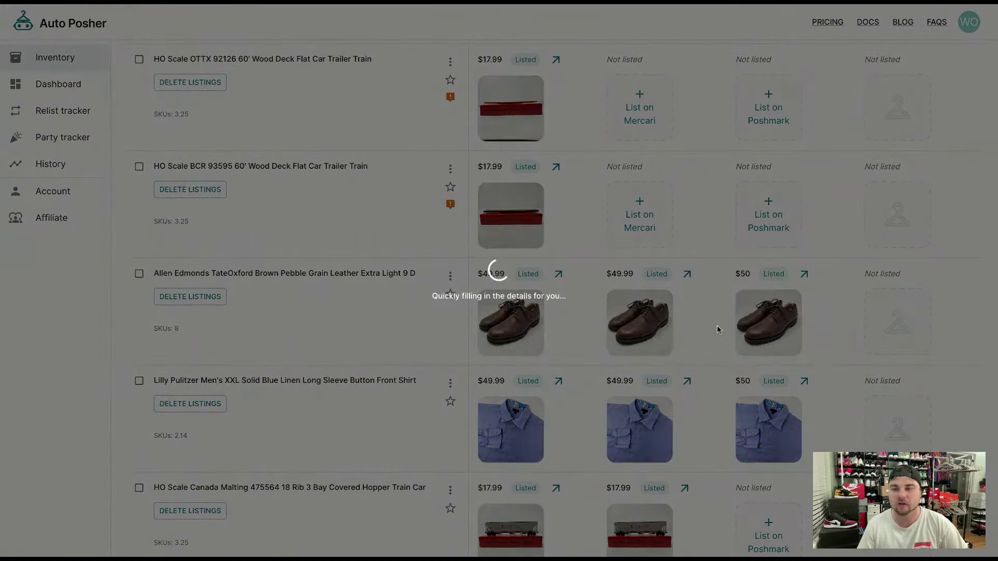
scroll(663, 353, "down", 8)
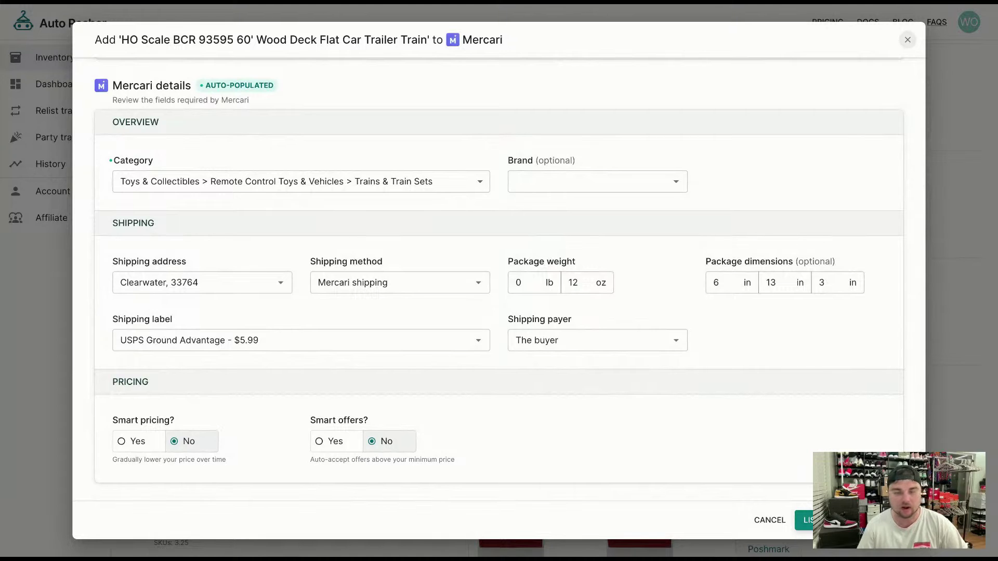
left_click(813, 521)
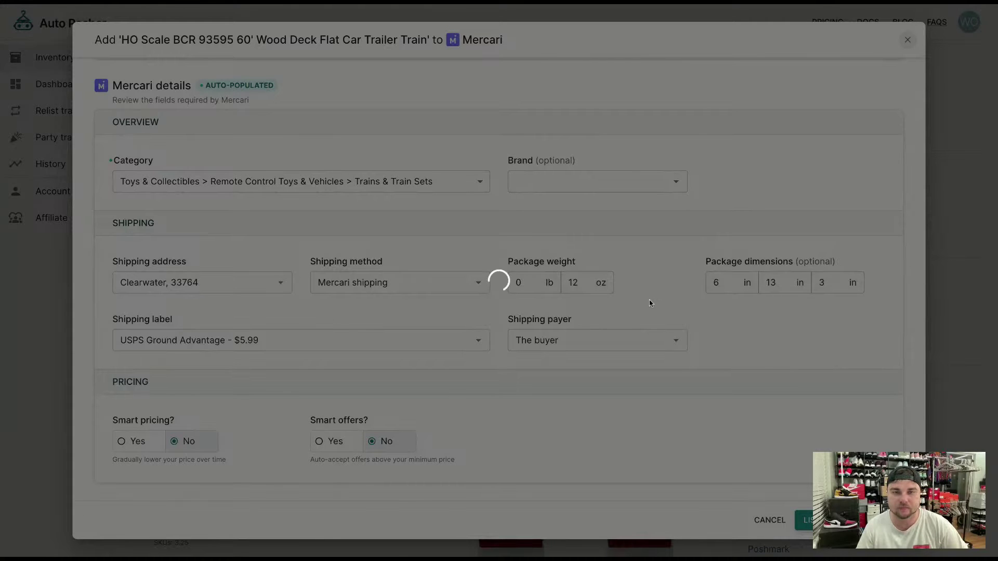
List the HO Scale OTTX 92126 60' wood deck flat car on Mercari, accepting the auto-populated category and shipping details
scroll(635, 299, "up", 3)
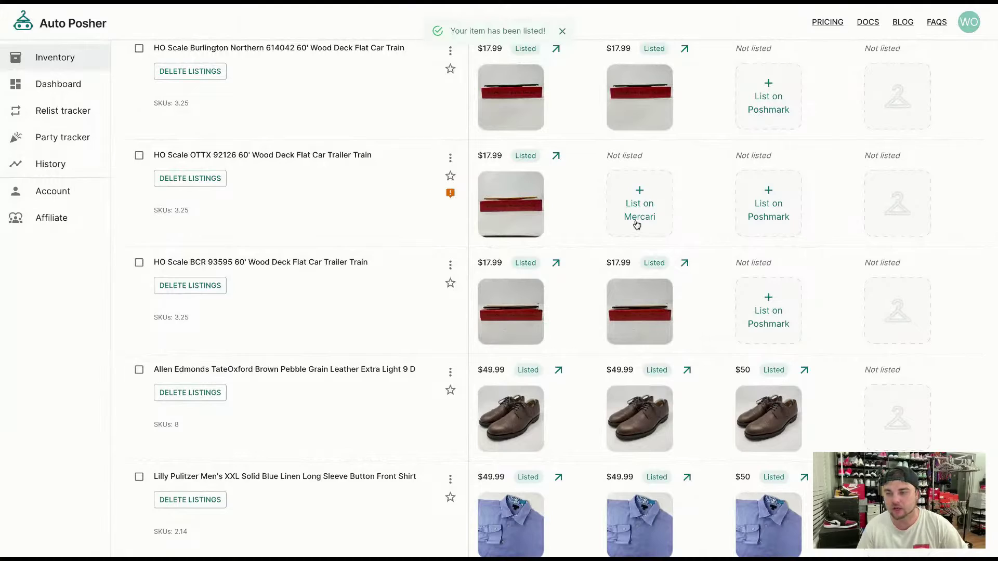
left_click(638, 224)
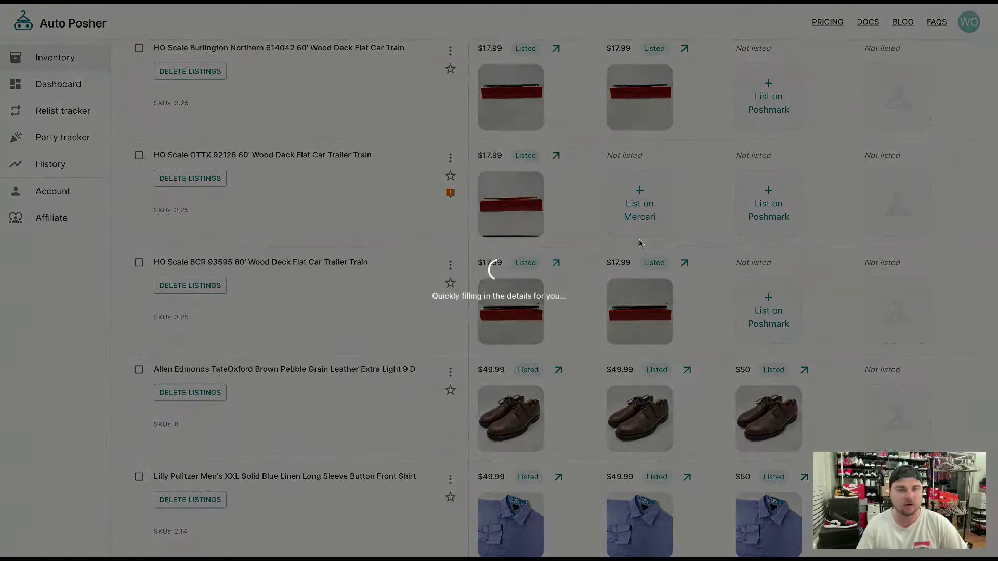
scroll(634, 399, "down", 10)
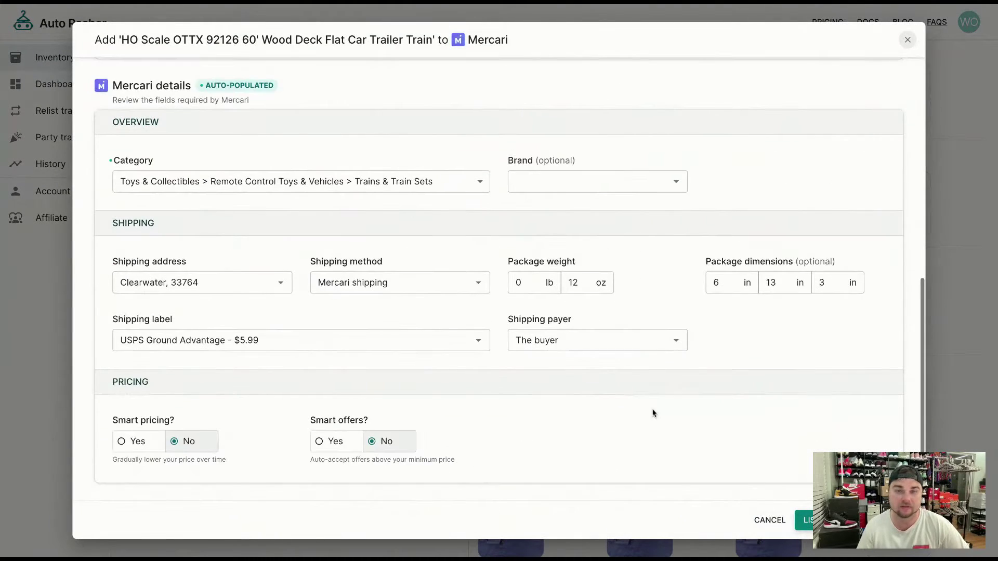
left_click(845, 520)
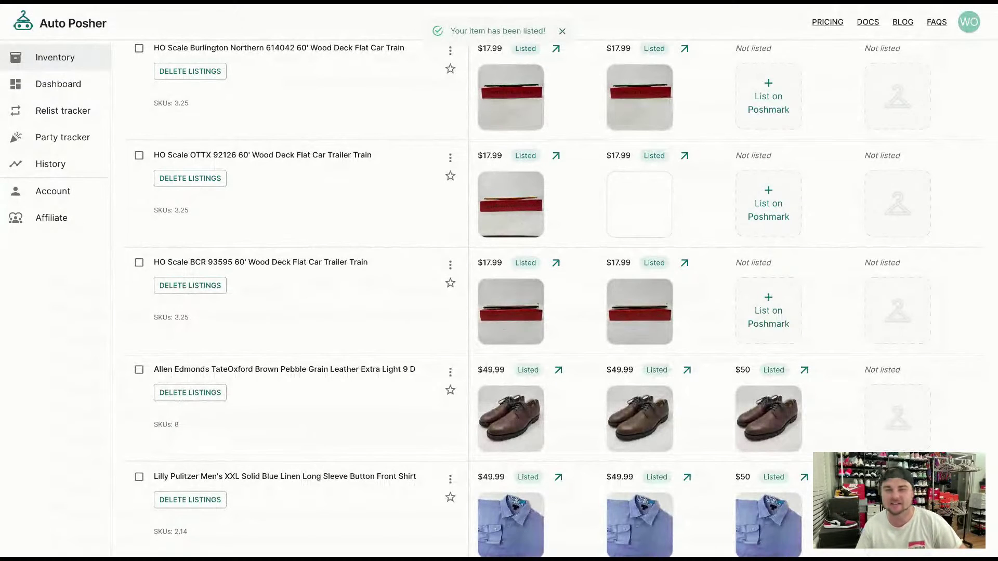
scroll(725, 407, "up", 6)
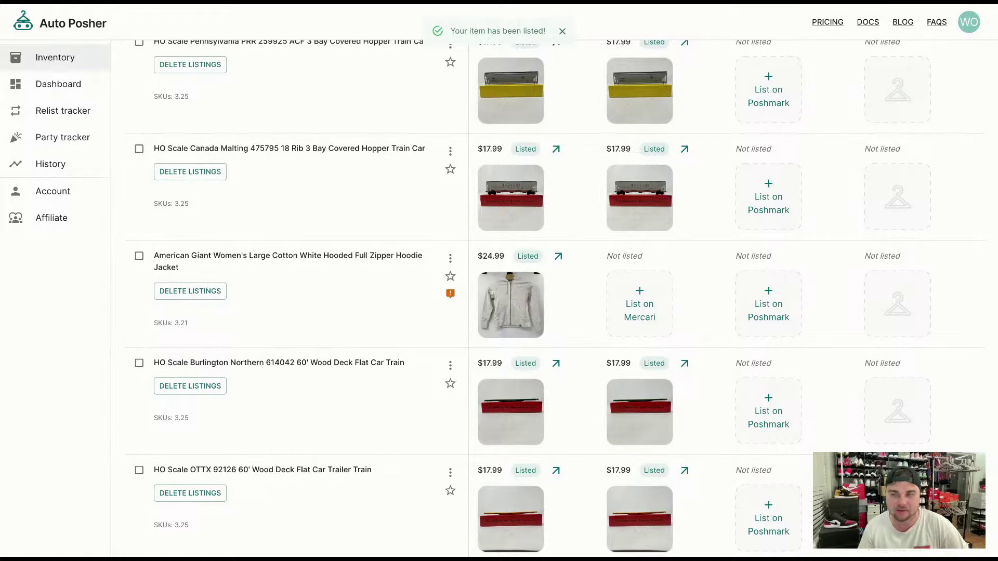
List the American Giant women's white hooded full zipper hoodie jacket on Mercari, accepting the auto-populated category, size and shipping details
left_click(639, 317)
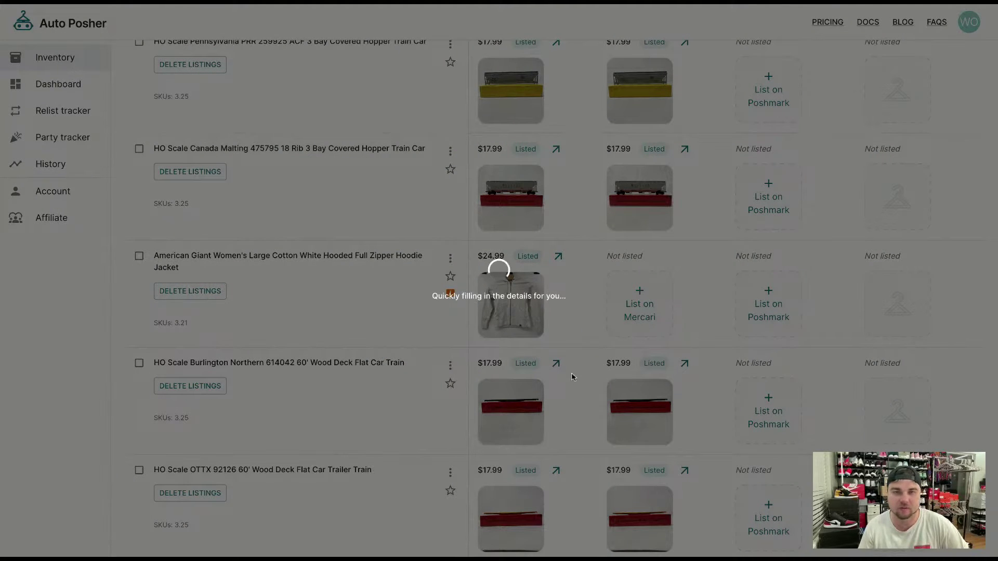
scroll(588, 400, "down", 8)
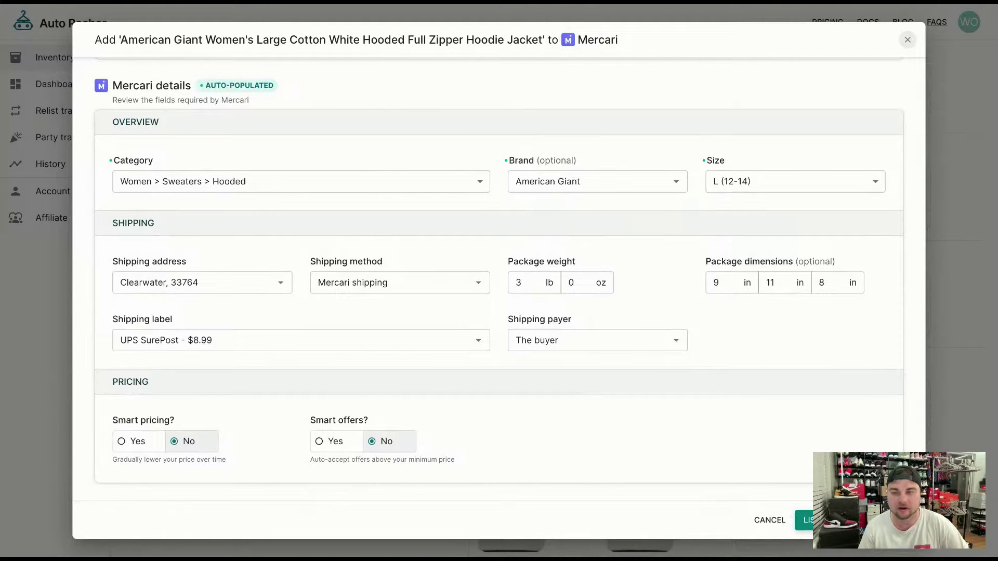
left_click(806, 520)
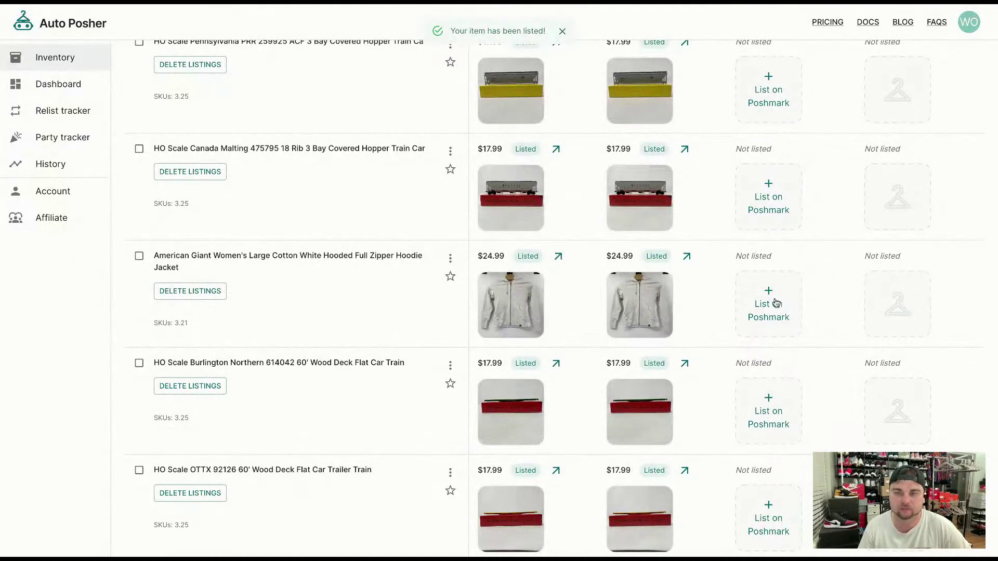
List the American Giant women's hoodie jacket on Poshmark with the auto-populated category, brand and size
left_click(773, 304)
scroll(519, 347, "down", 10)
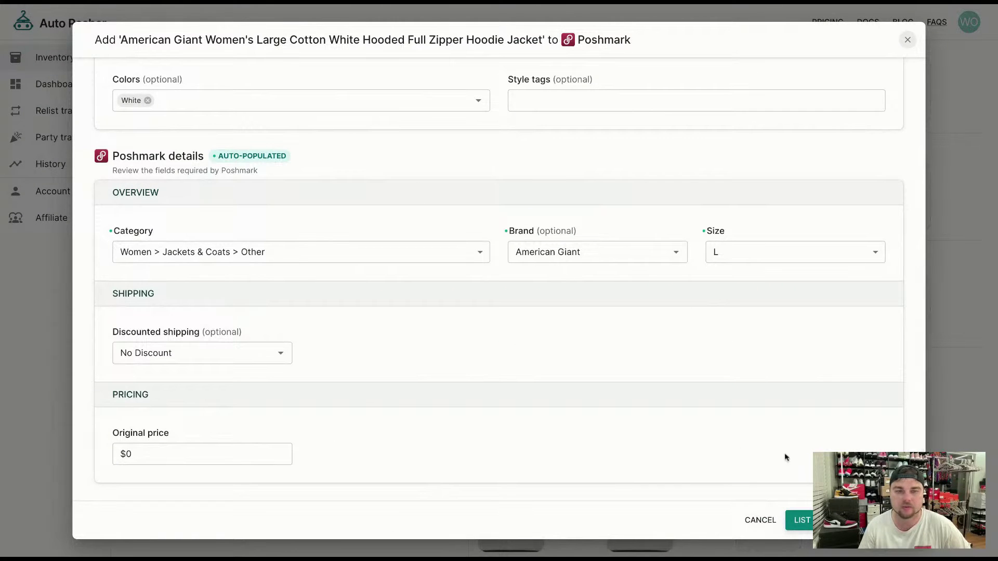
left_click(838, 521)
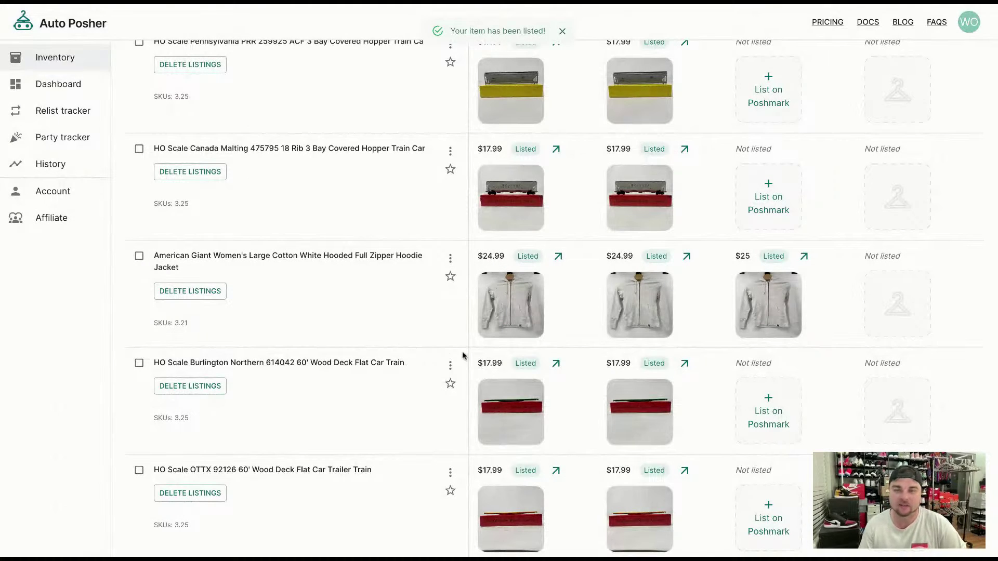
Go to the first page of listed items and list the HO Scale 40' Double Door Box Car Train on Mercari with its pre-filled details
scroll(442, 352, "up", 5)
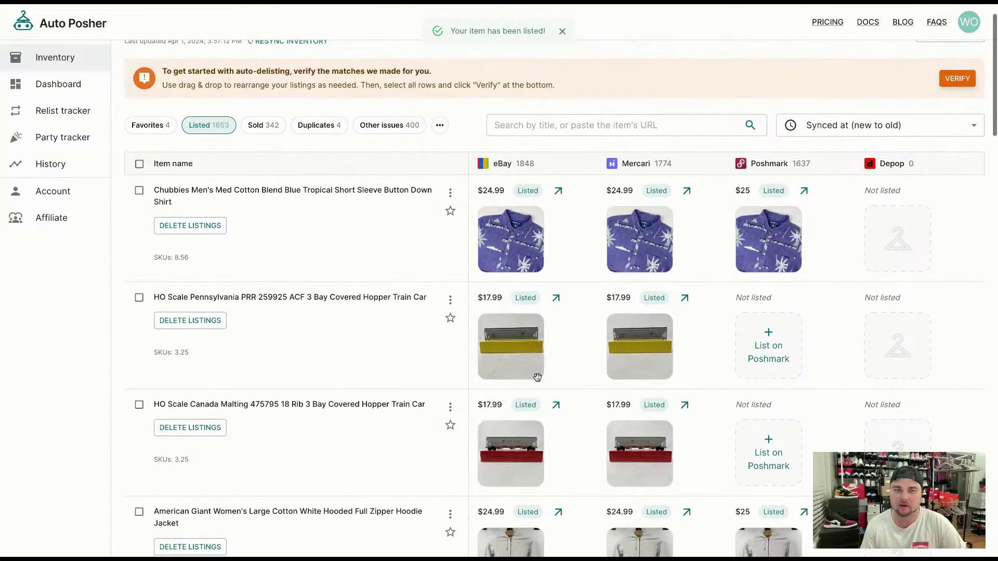
scroll(539, 378, "down", 2)
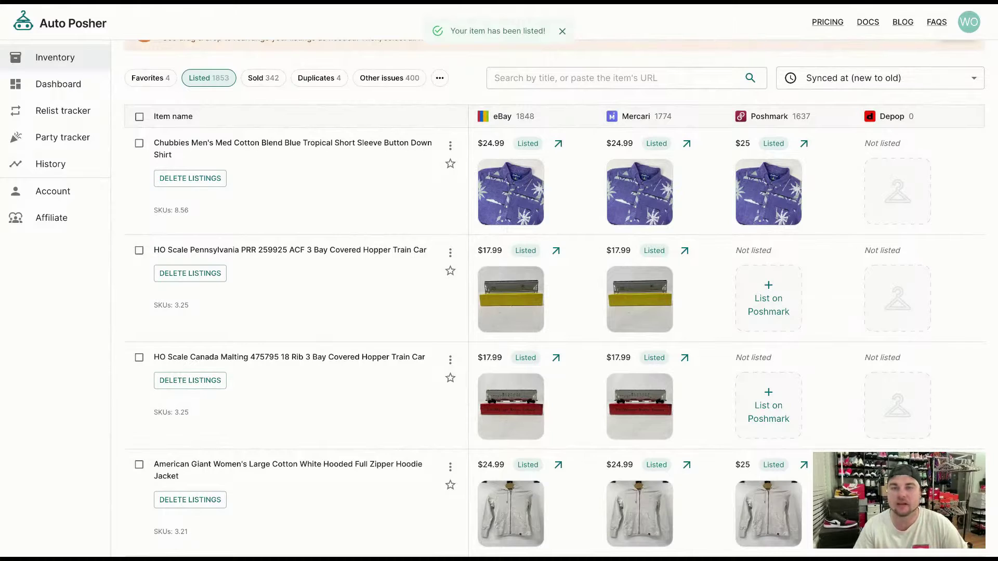
scroll(505, 399, "down", 15)
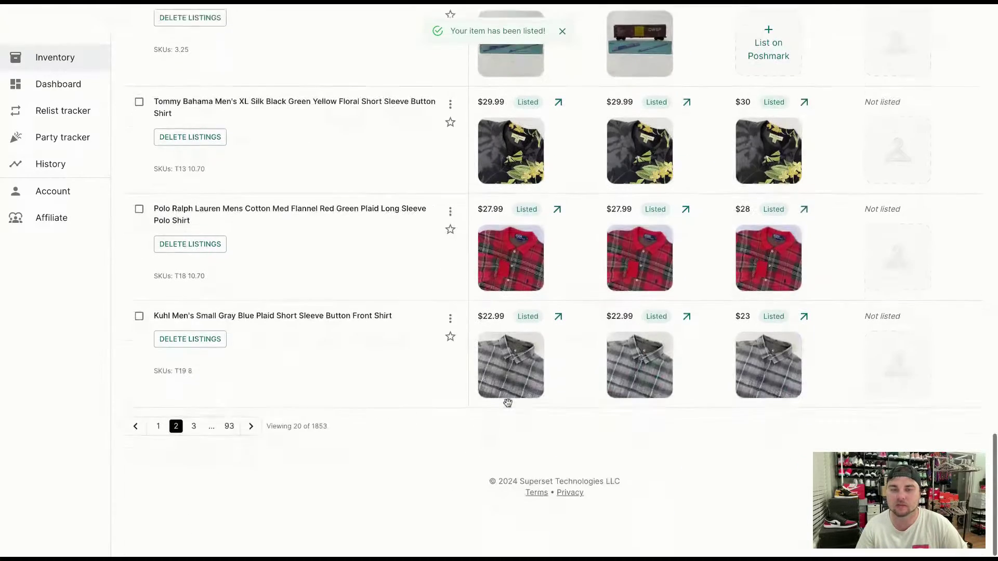
left_click(158, 448)
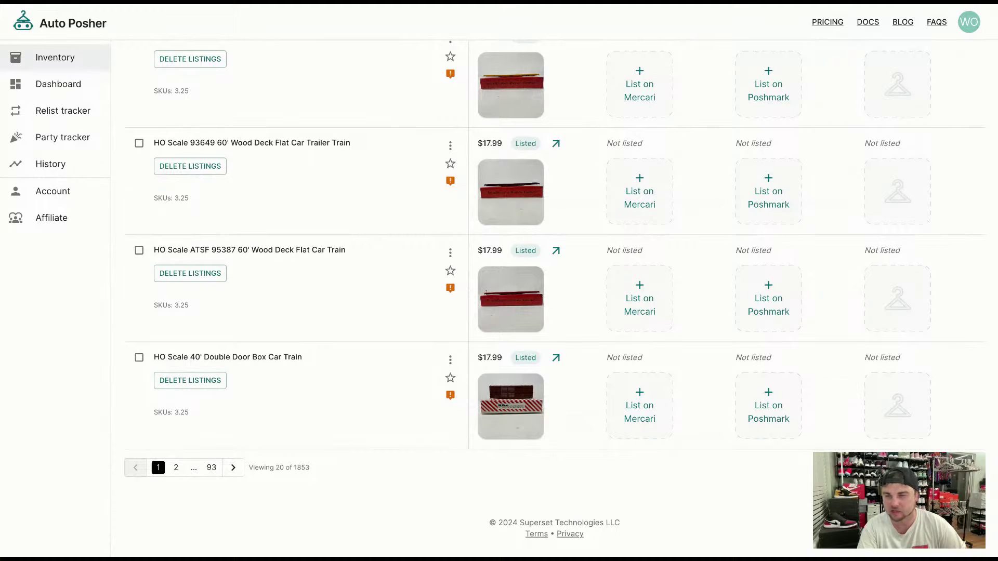
left_click(640, 406)
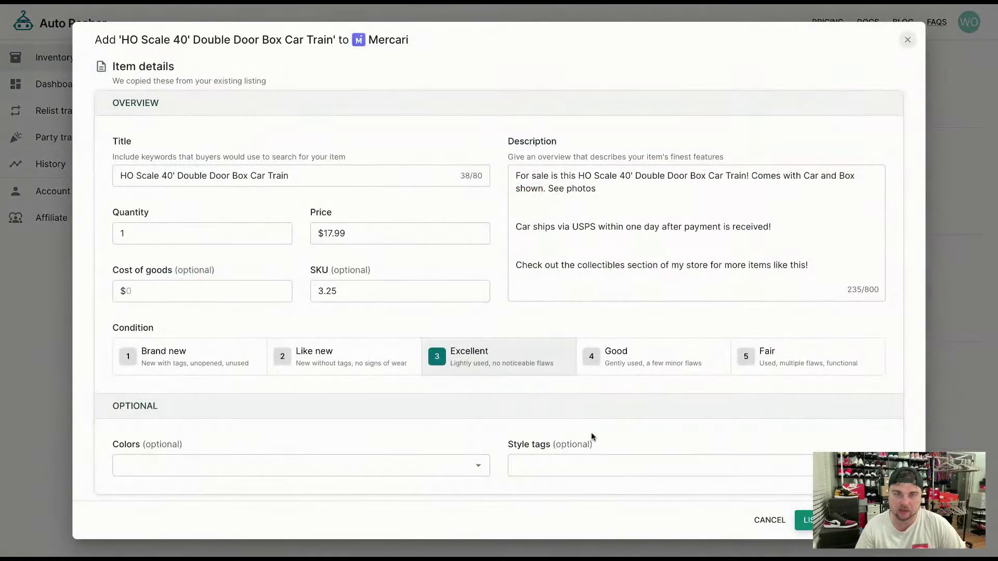
scroll(591, 433, "down", 8)
left_click(804, 520)
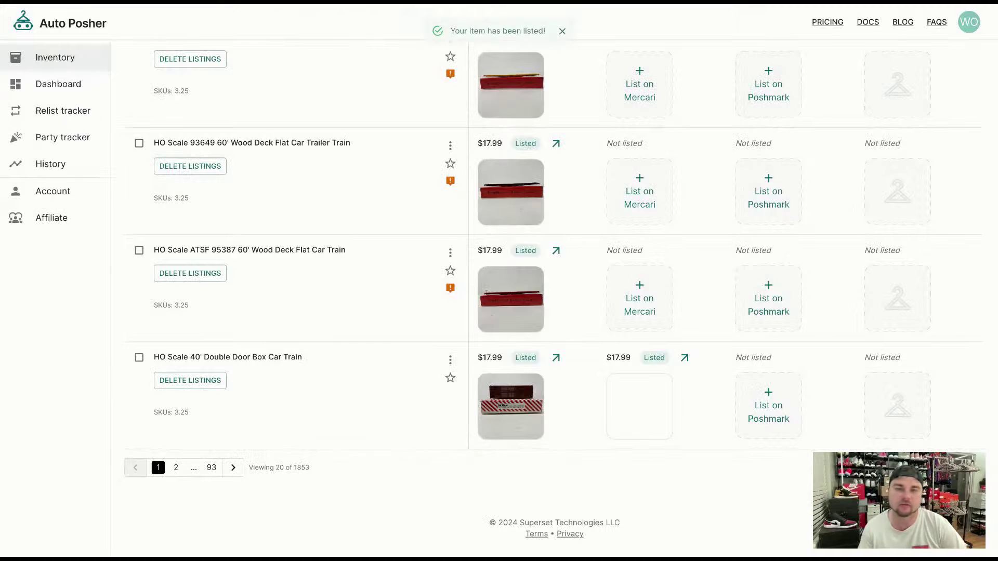
List the HO Scale ATSF 95387 60' Wood Deck Flat Car on Mercari, accepting the auto-populated category and shipping details
left_click(640, 304)
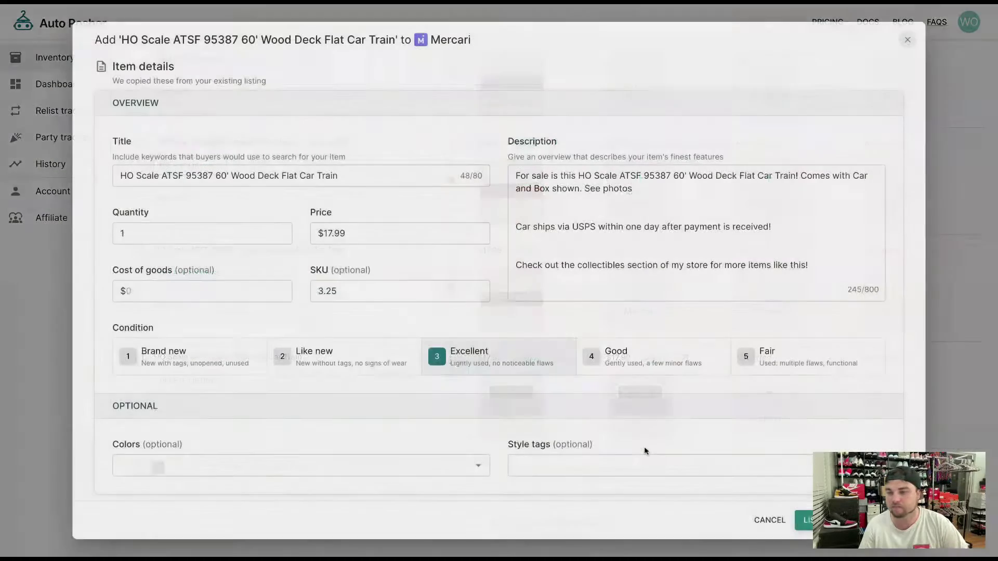
scroll(620, 416, "down", 5)
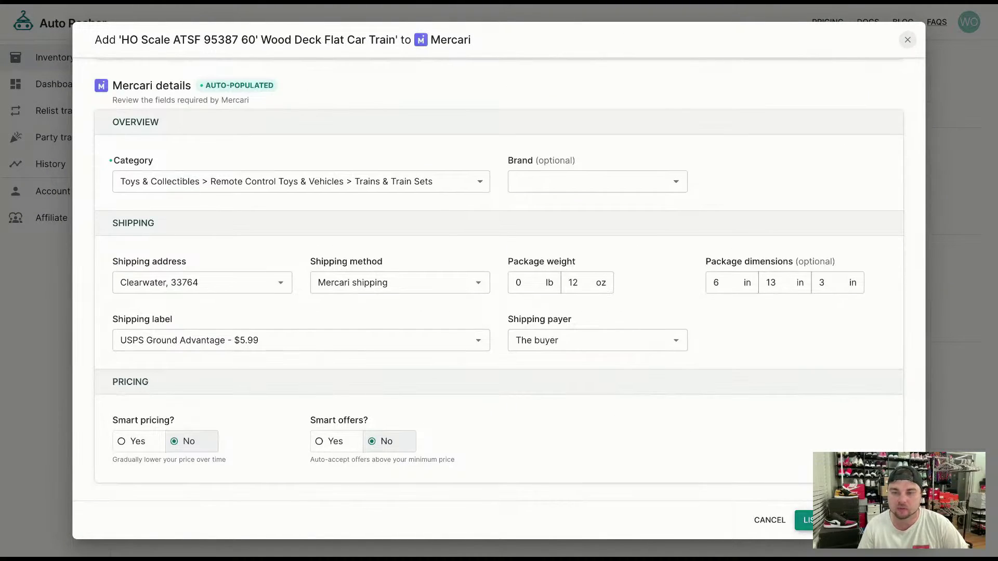
left_click(805, 521)
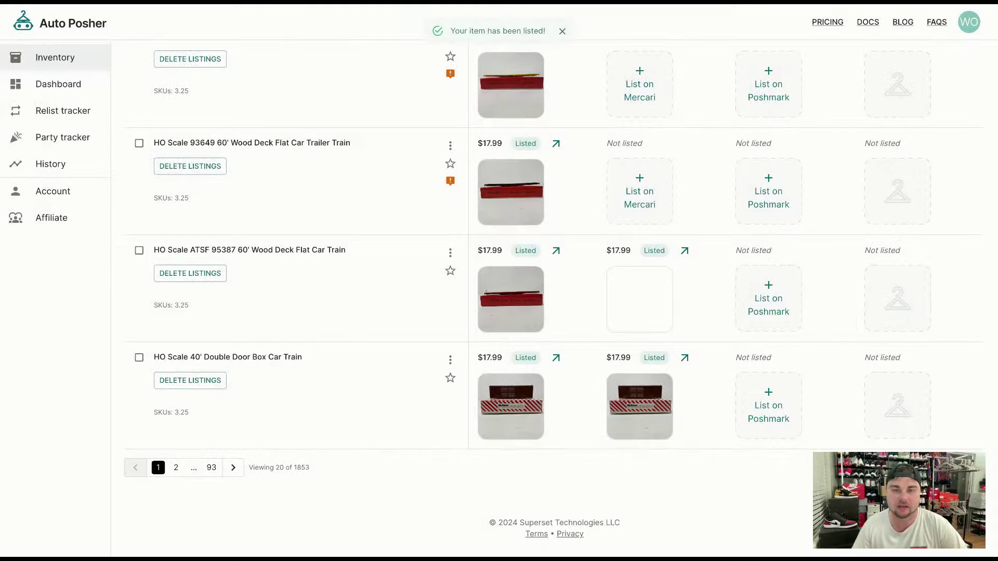
Open the pricing page and review the Automation, Automation + Crosslisting and Crosslisting plans with their included credits
left_click(828, 22)
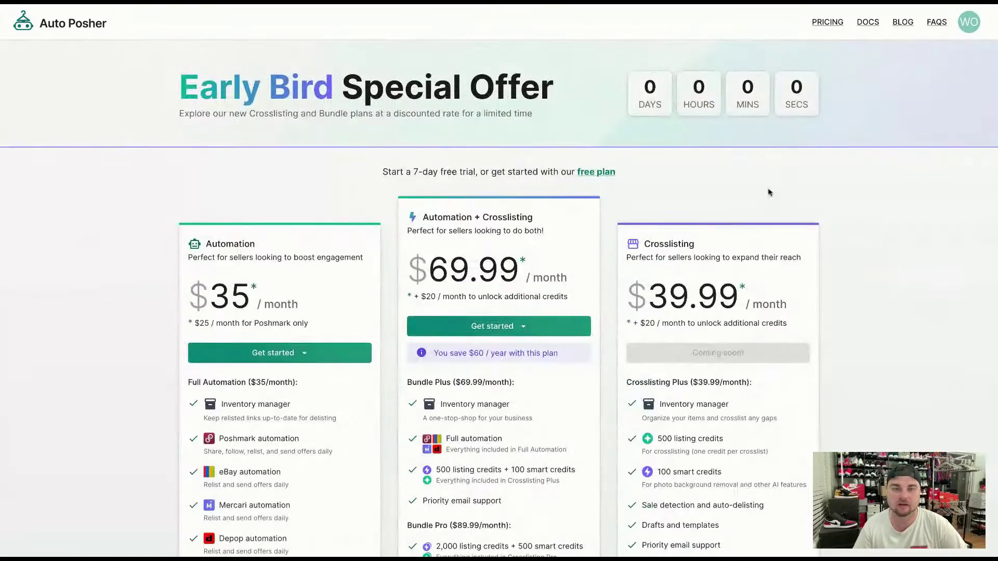
scroll(499, 291, "down", 2)
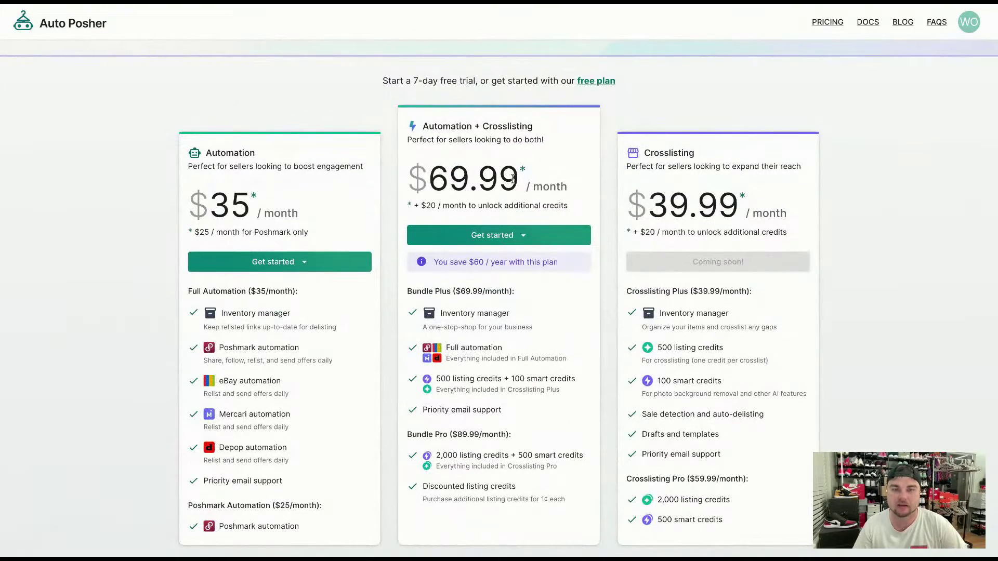
scroll(515, 253, "down", 2)
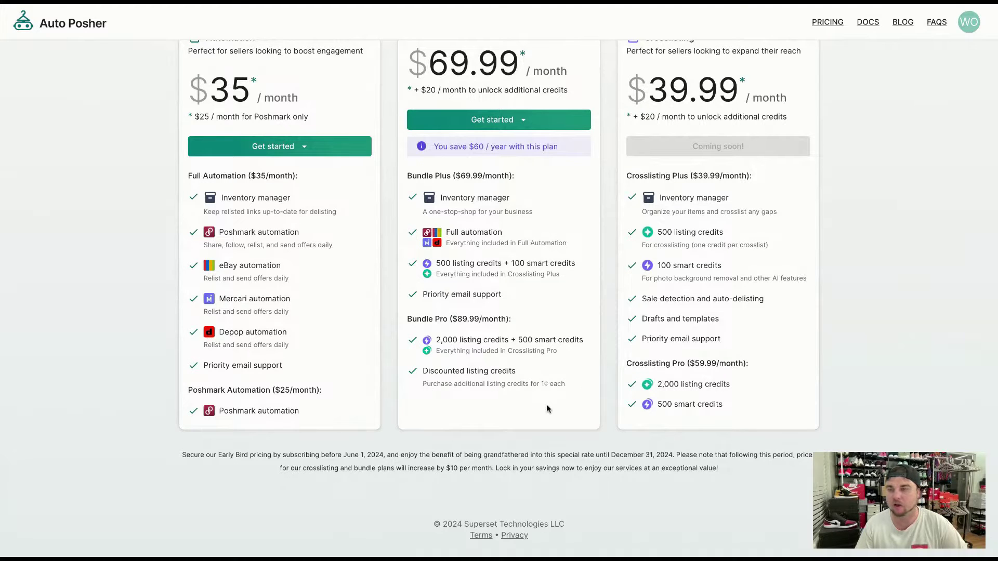
scroll(728, 250, "up", 5)
Return to the inventory and look through its first two pages to check which items are cross-listed on each marketplace
left_click(965, 29)
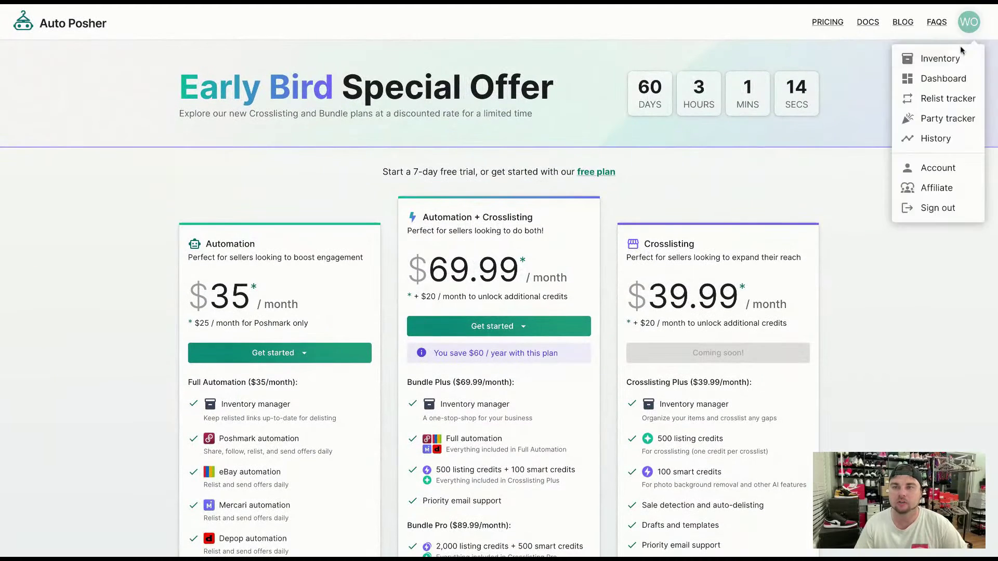
left_click(941, 59)
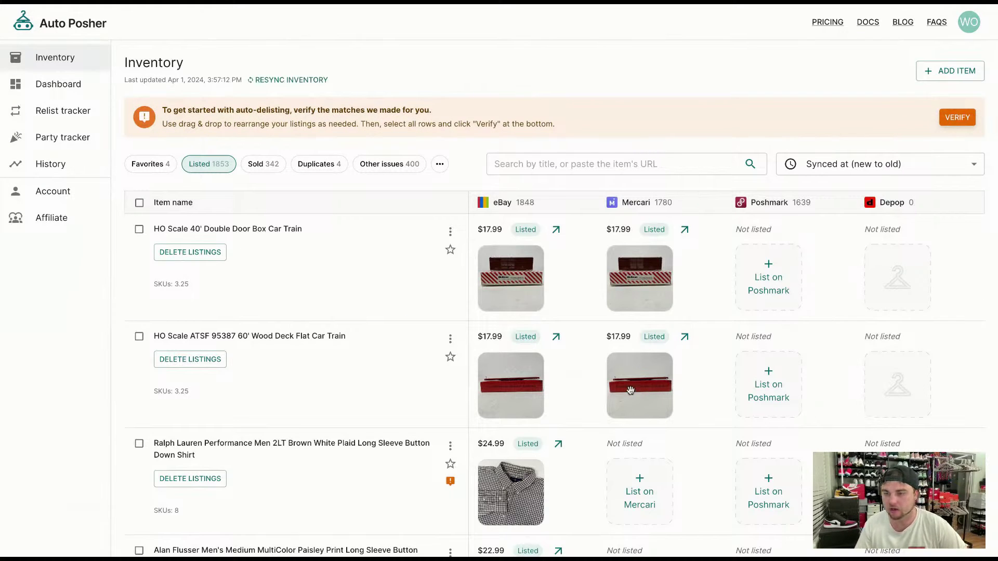
scroll(596, 403, "down", 10)
scroll(594, 401, "down", 8)
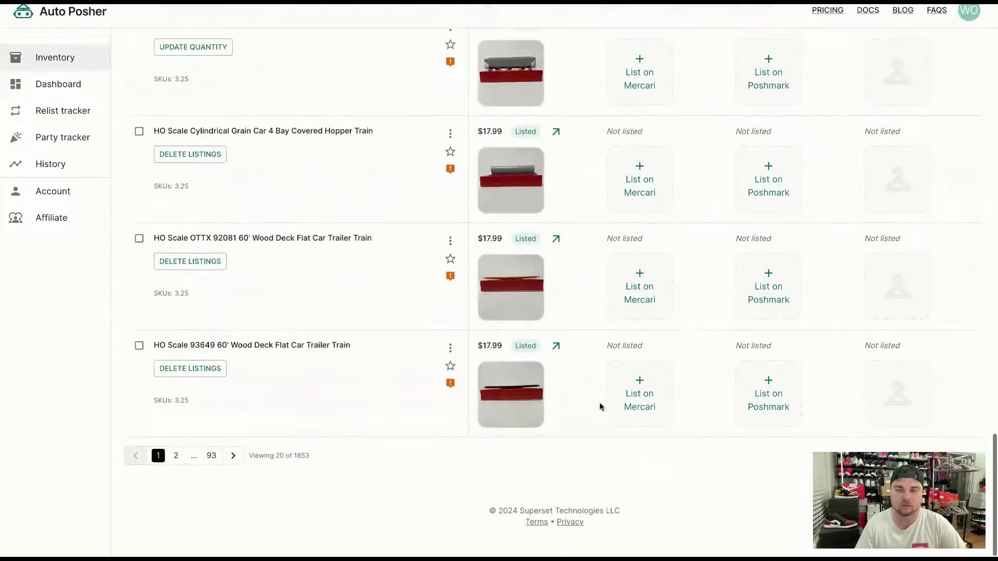
scroll(616, 408, "up", 20)
scroll(617, 410, "down", 20)
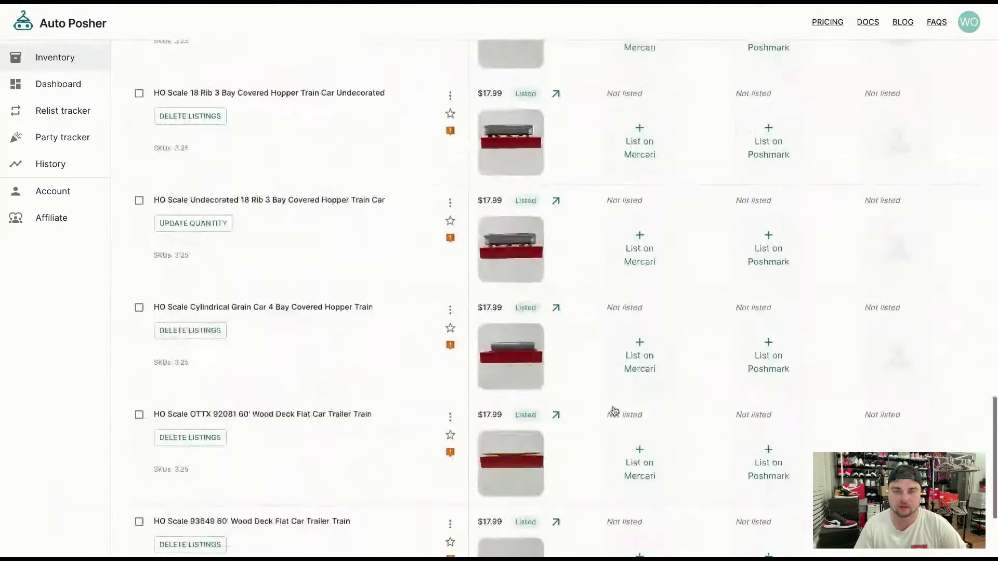
left_click(177, 468)
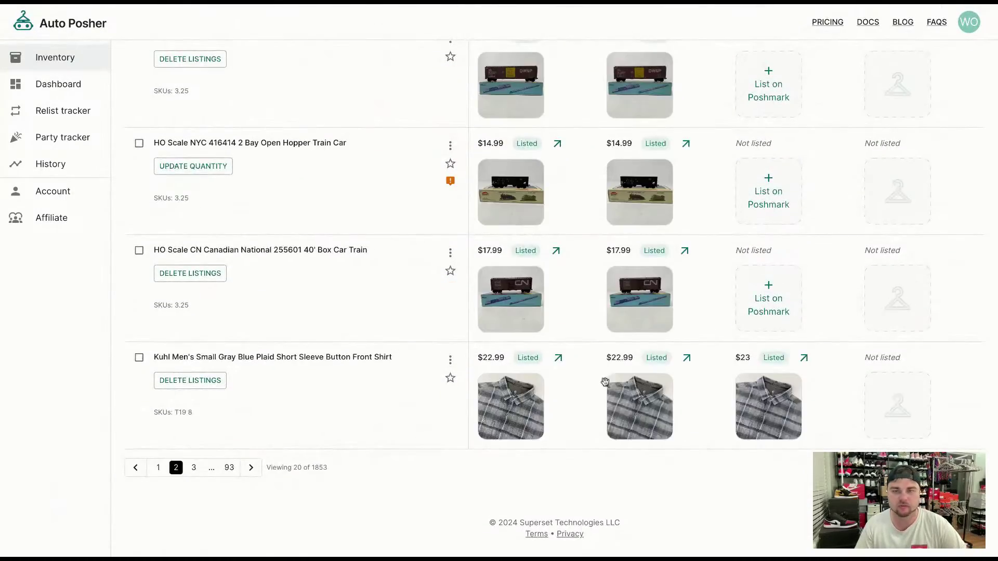
scroll(607, 382, "up", 20)
scroll(606, 382, "down", 20)
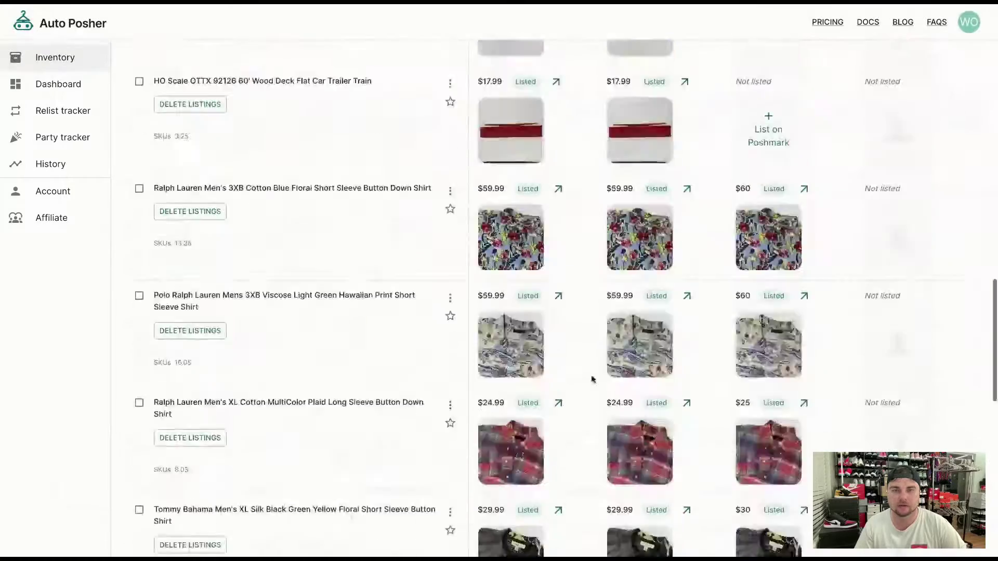
List the HO Scale 93649 60' Wood Deck Flat Car Trailer Train on Mercari with the details copied from its existing listing
left_click(642, 408)
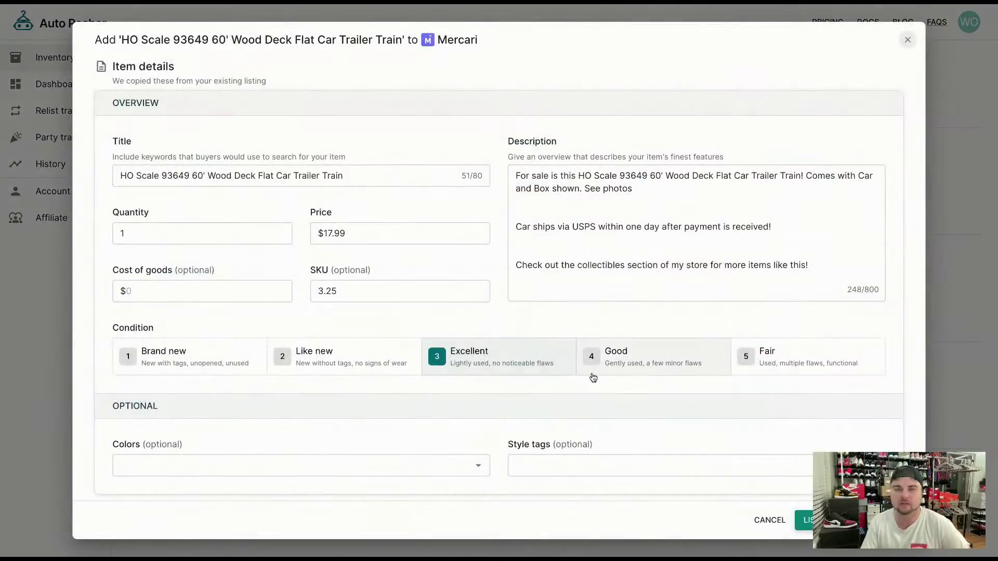
scroll(593, 374, "down", 10)
left_click(848, 520)
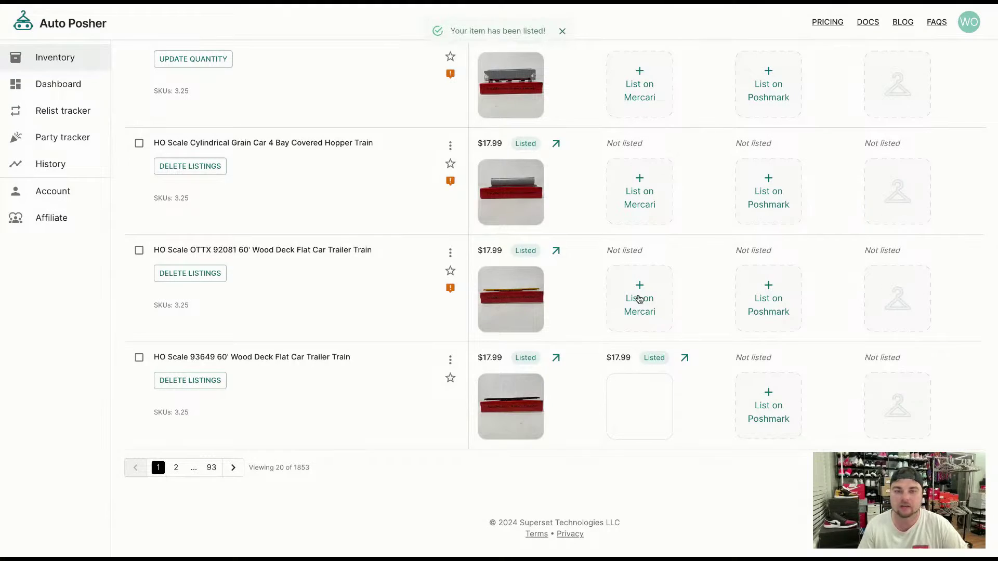
List the HO Scale OTTX 92081 flat car and the Cylindrical Grain Car 4 Bay Covered Hopper Train on Mercari with their auto-populated details
left_click(639, 299)
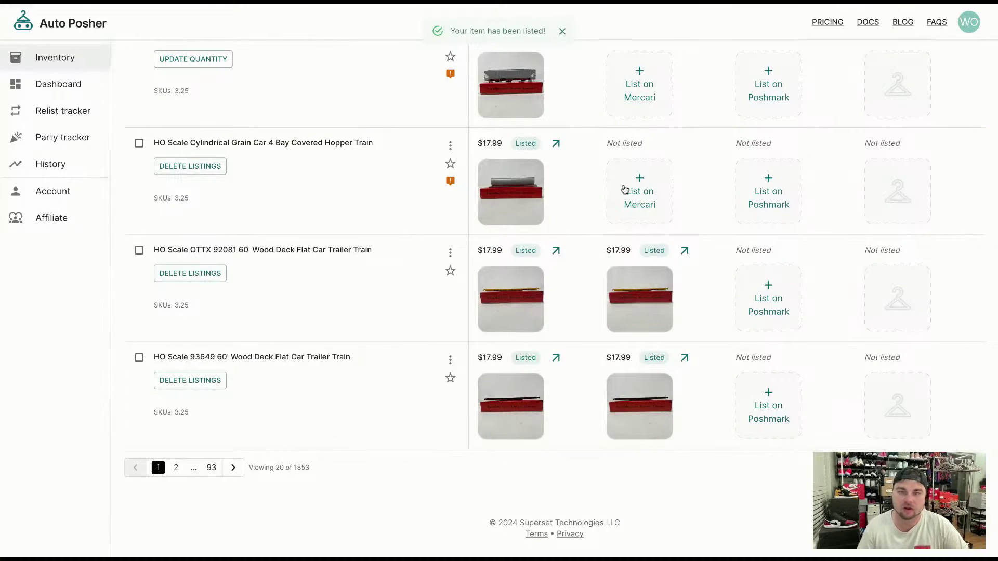
left_click(625, 190)
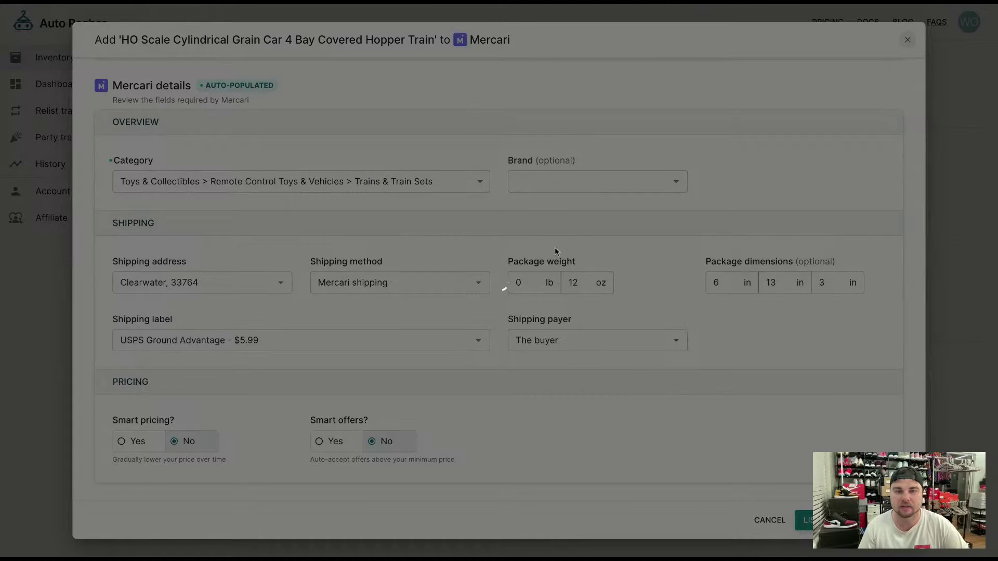
List the HO Scale Undecorated 18 Rib 3 Bay Covered Hopper Train Car on Mercari, keeping its pre-filled quantity, price and Excellent condition
scroll(455, 219, "up", 1)
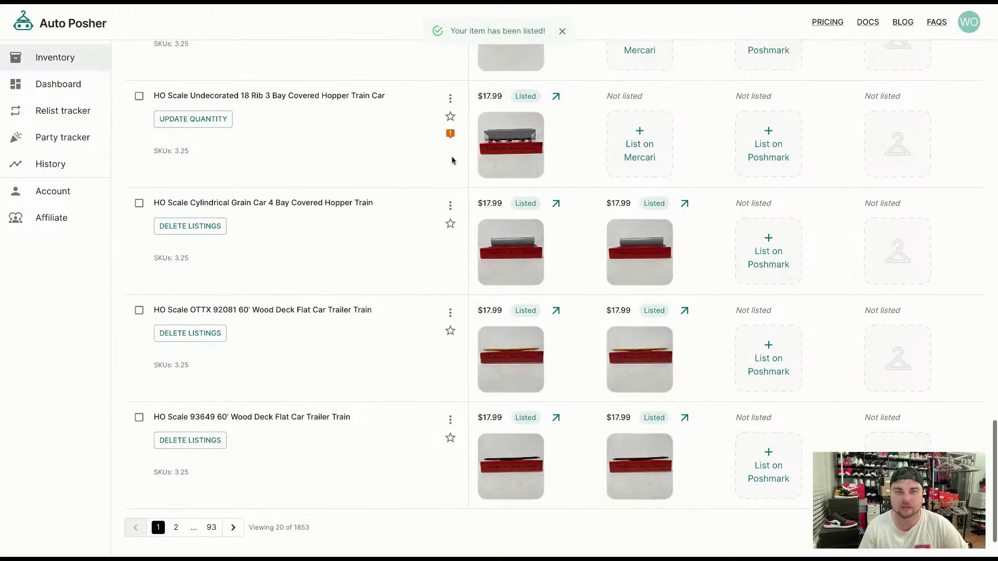
scroll(470, 283, "up", 1)
left_click(450, 204)
left_click(646, 214)
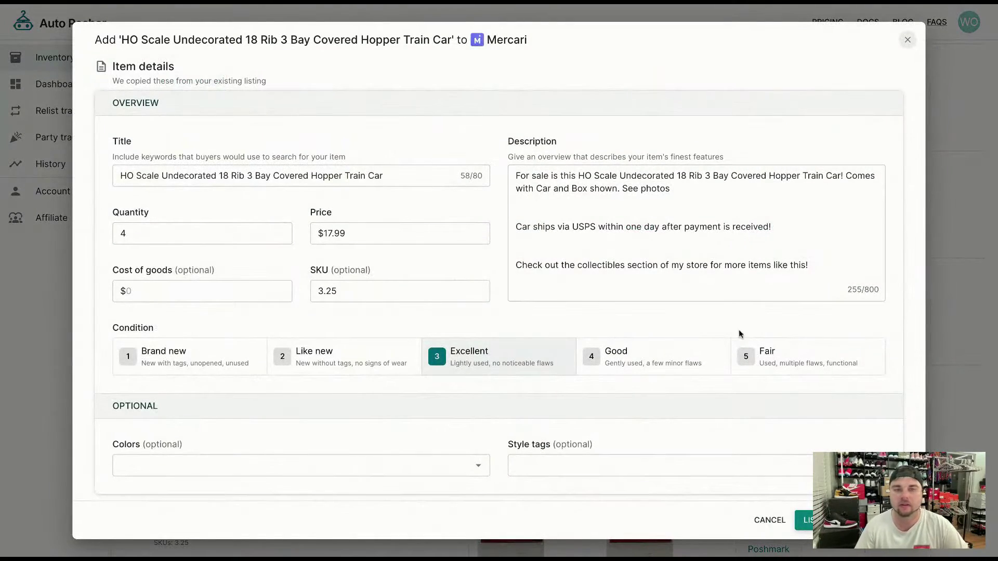
scroll(750, 340, "down", 10)
left_click(804, 520)
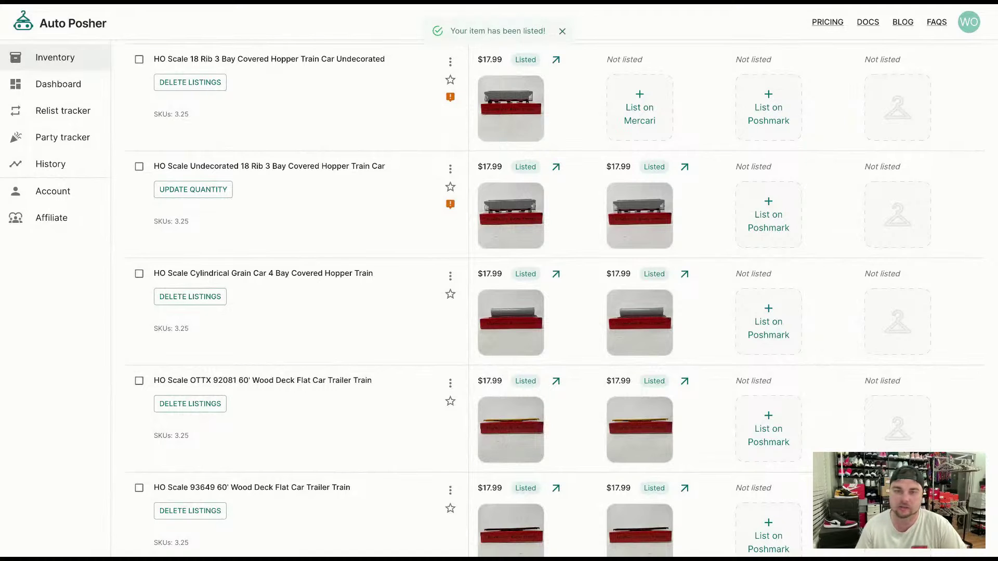
Open the Auto Posher section of the account and check the subscription plan and its listing and smart credit usage
scroll(728, 373, "up", 4)
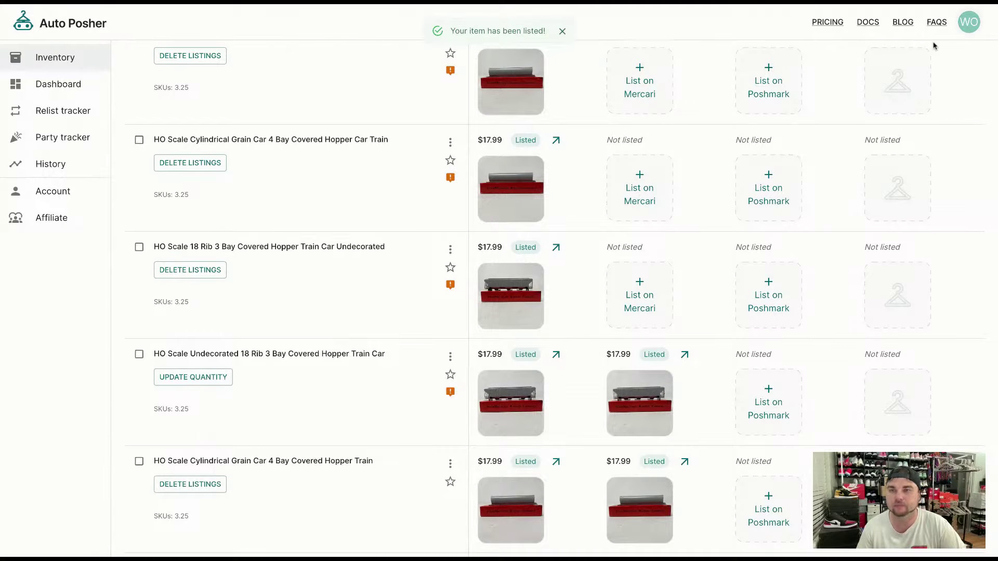
left_click(972, 28)
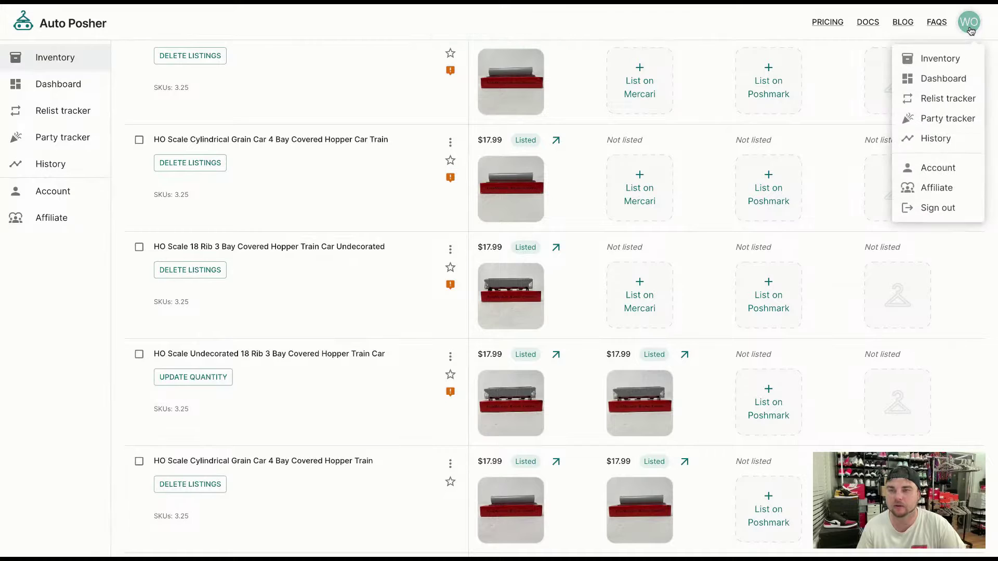
left_click(694, 82)
left_click(971, 29)
left_click(939, 167)
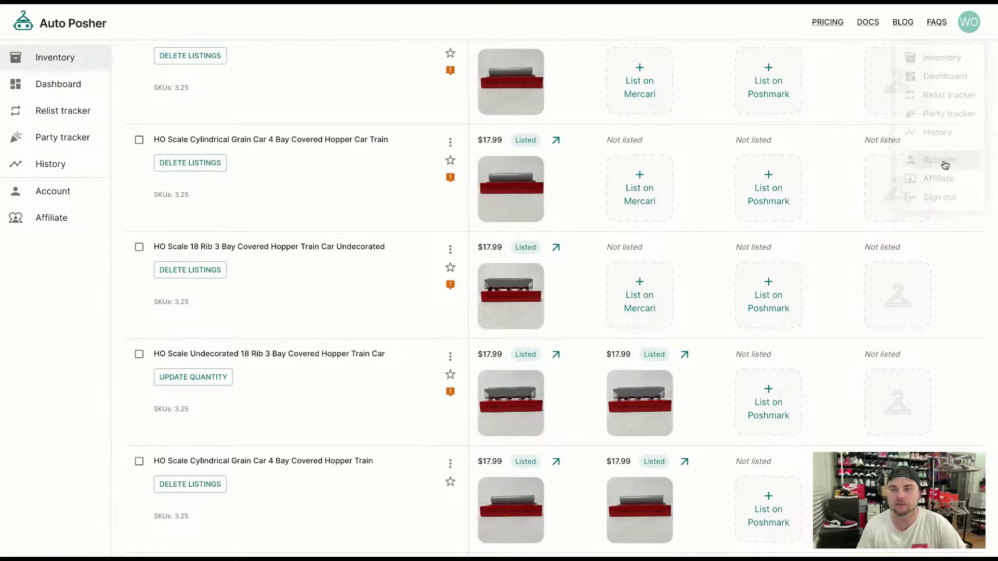
left_click(250, 106)
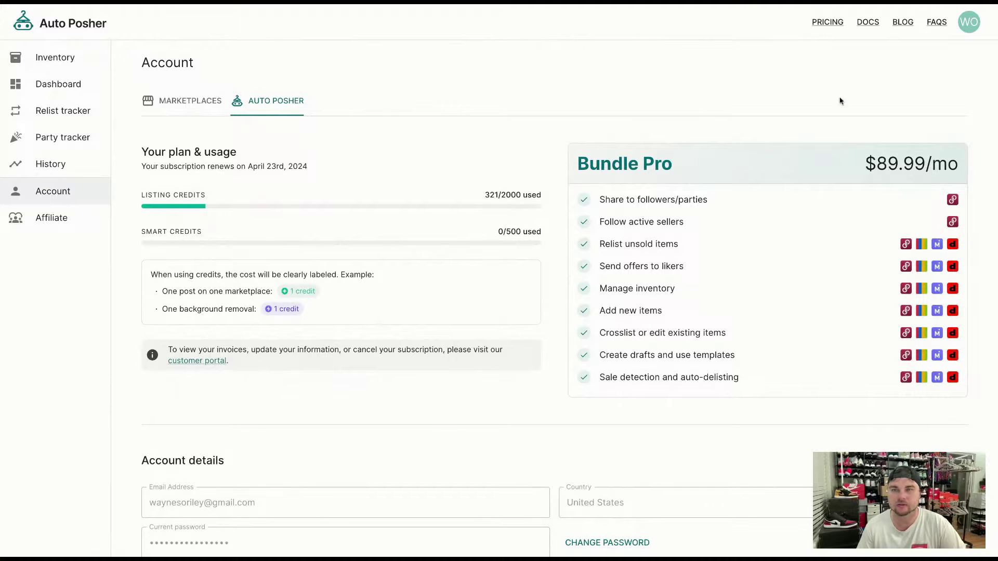
left_click(963, 24)
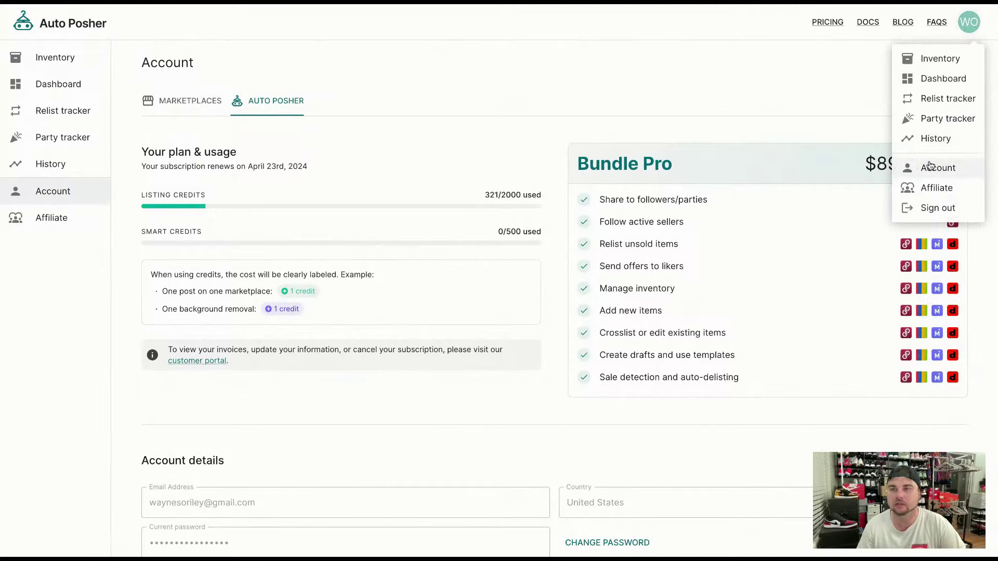
Return to the inventory and list the HO Scale 18 Rib 3 Bay Covered Hopper Train Car Undecorated on Mercari with its pre-filled details
left_click(427, 84)
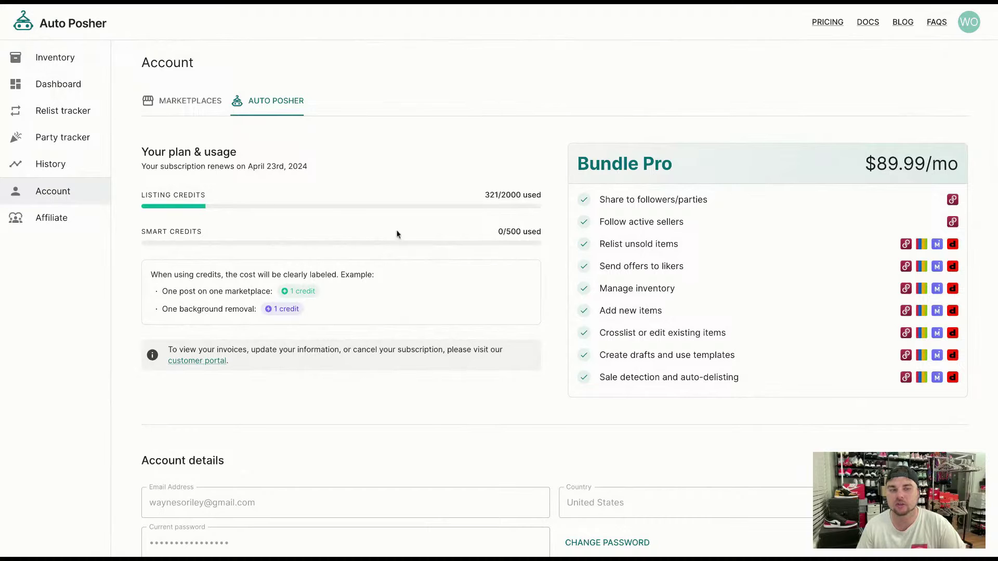
left_click(969, 22)
left_click(946, 68)
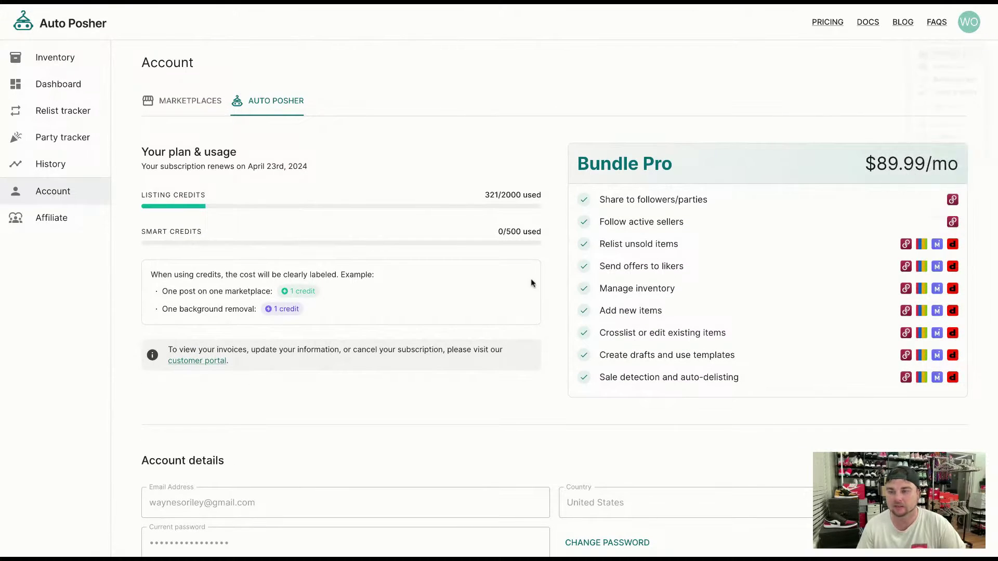
scroll(494, 395, "down", 15)
scroll(498, 397, "up", 2)
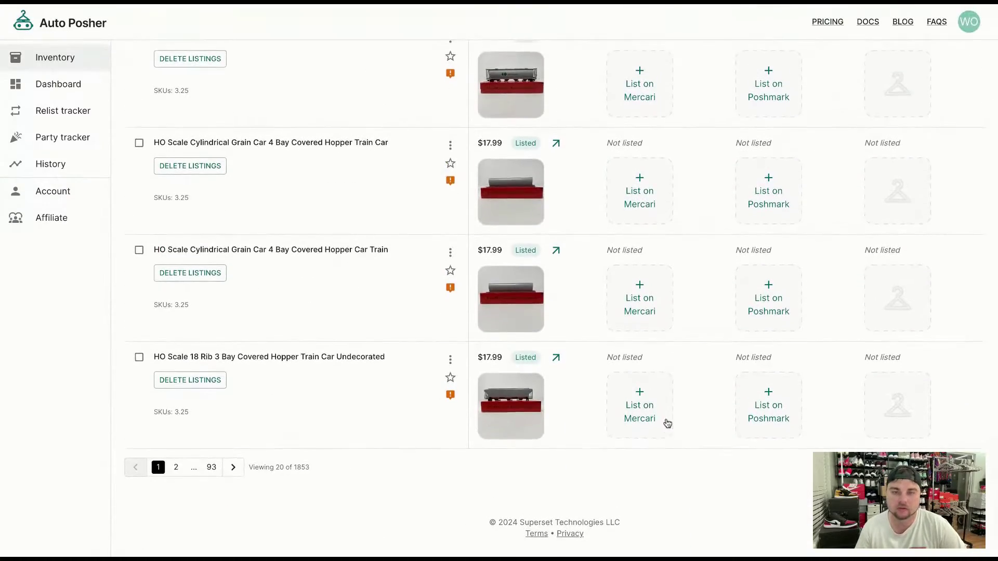
left_click(661, 425)
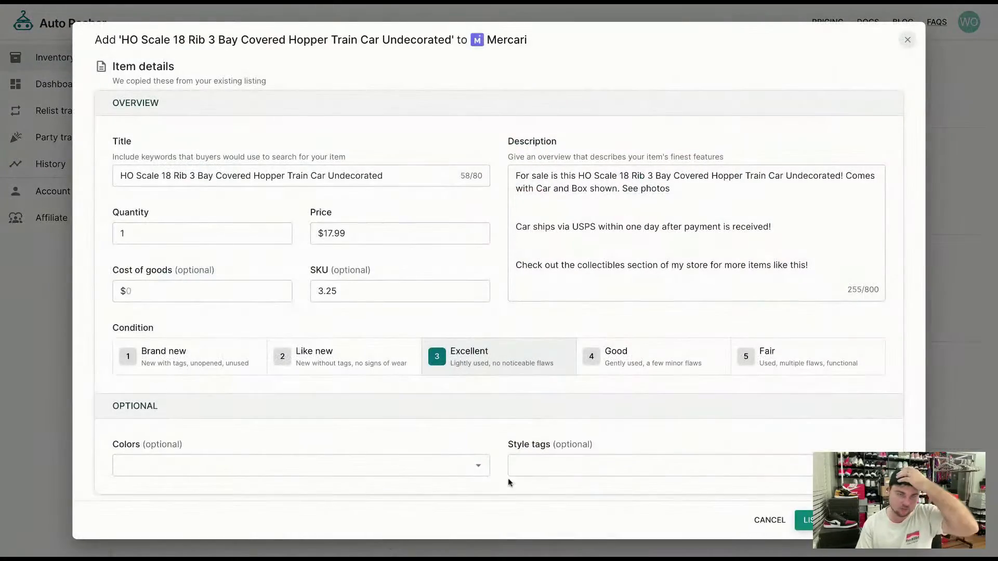
scroll(564, 460, "down", 10)
left_click(844, 521)
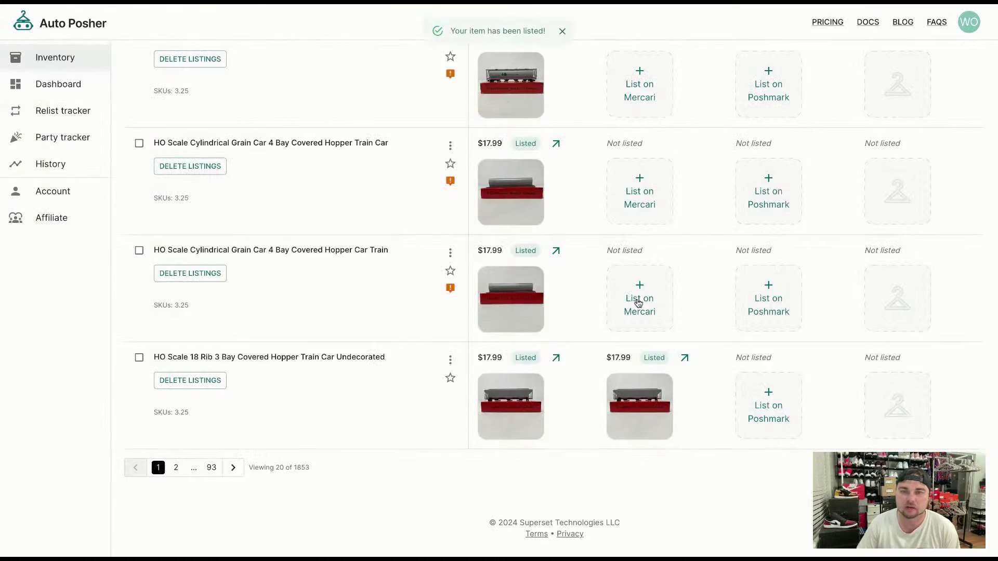
List the HO Scale Cylindrical Grain Car 4 Bay Covered Hopper Car Train on Mercari with its copied details
left_click(639, 304)
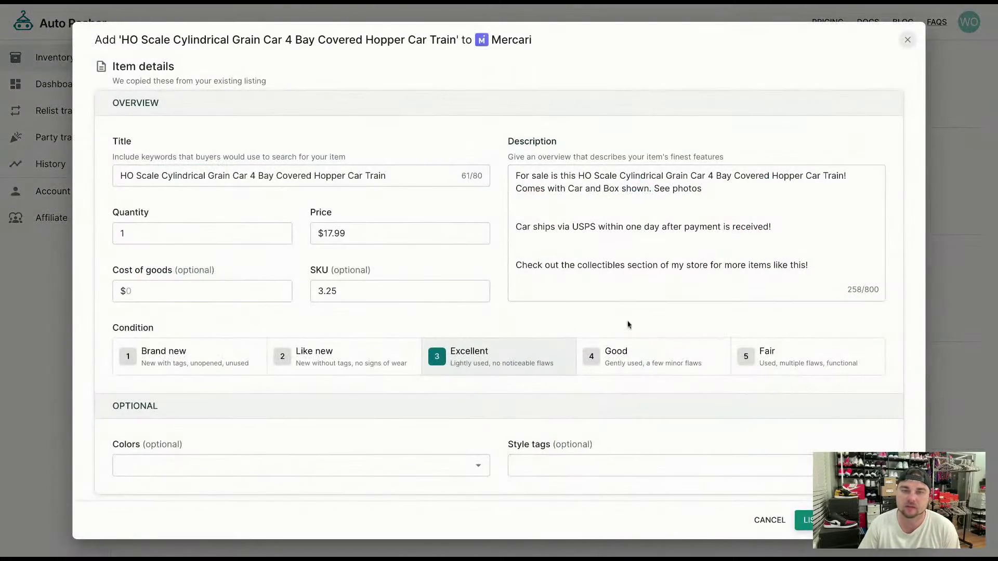
scroll(653, 332, "down", 10)
left_click(809, 521)
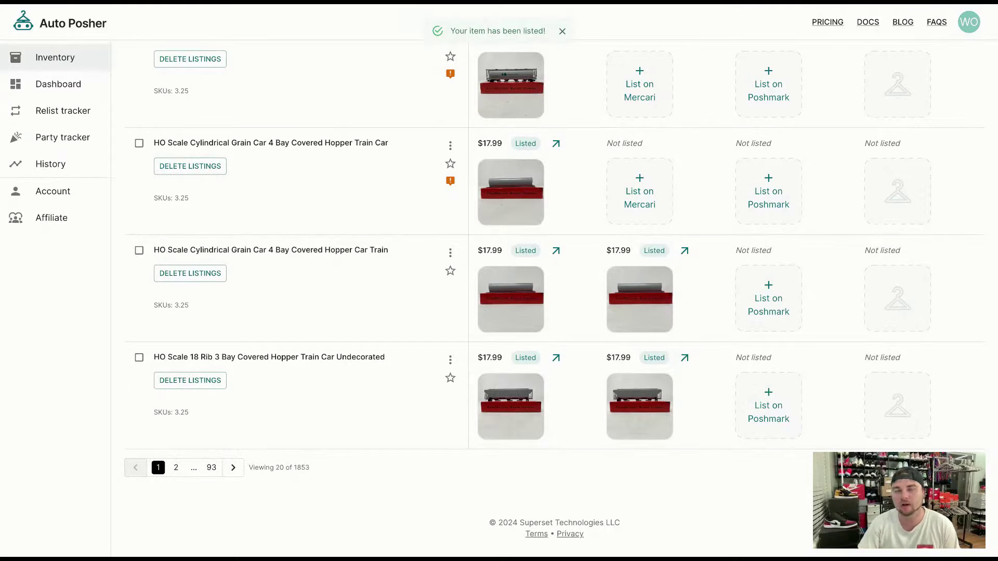
Look over the inventory's listed items and list the HO Scale Cylindrical Grain Car 4 Bay Covered Hopper Train Car on Mercari
scroll(678, 214, "up", 20)
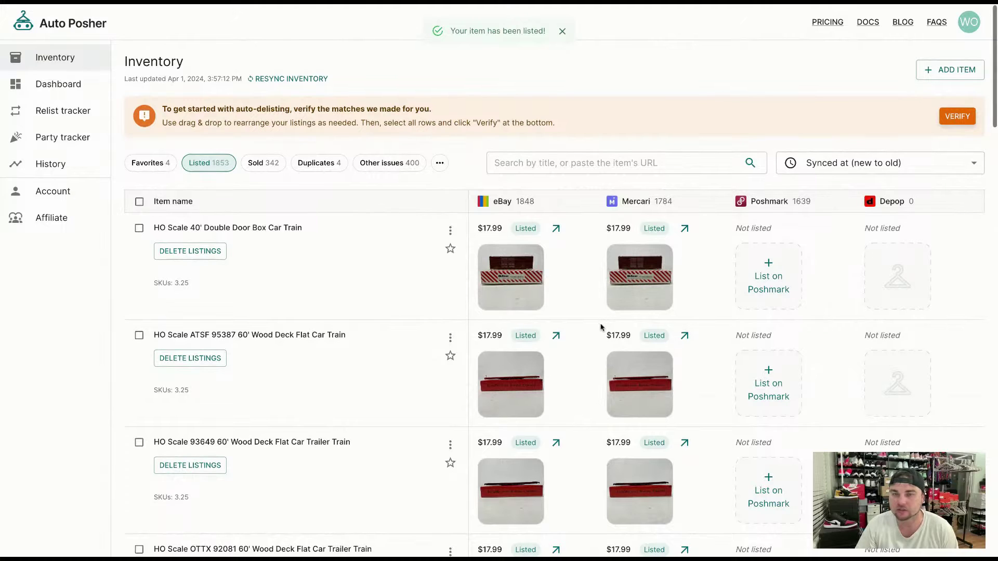
scroll(600, 327, "down", 10)
scroll(601, 326, "down", 15)
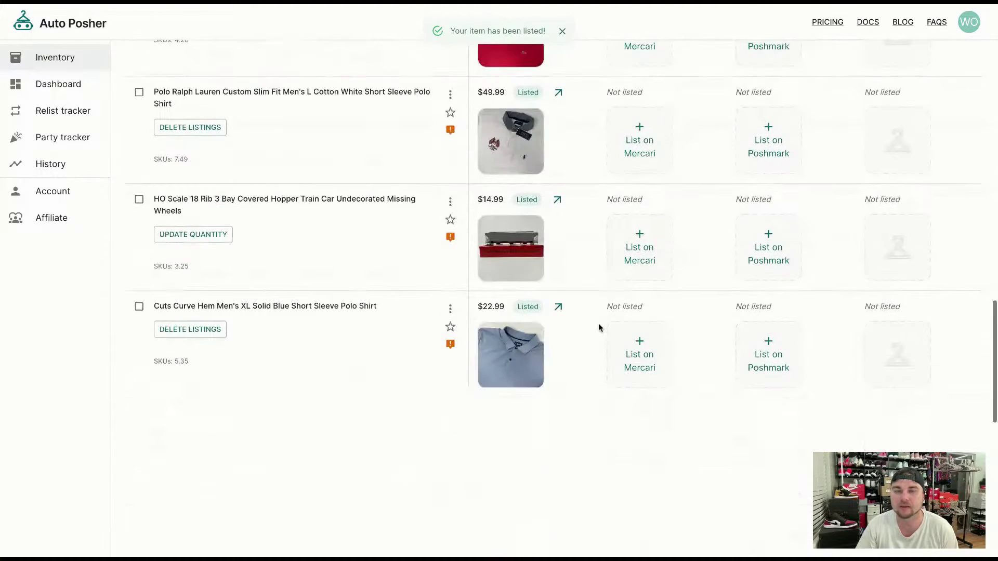
scroll(599, 328, "up", 2)
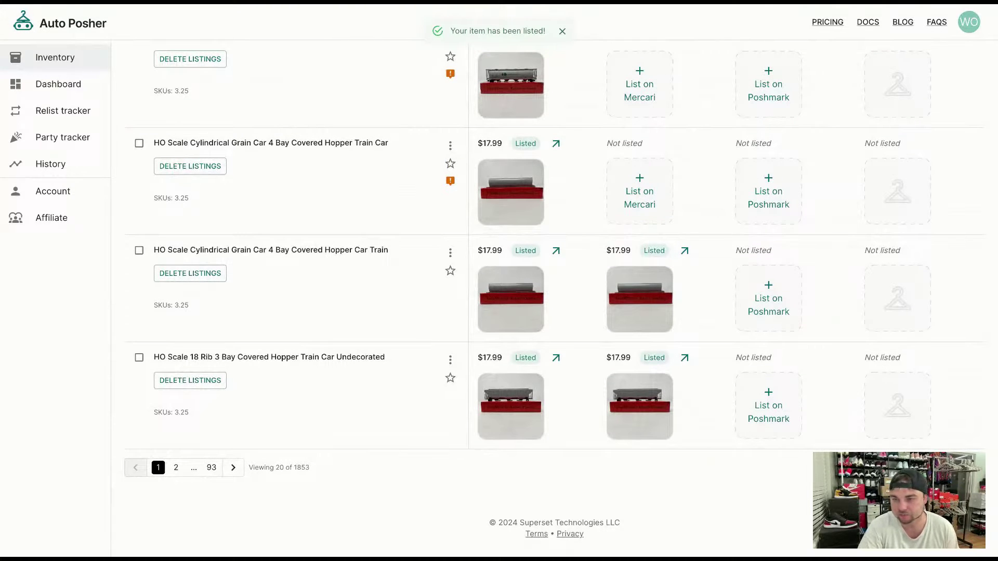
left_click(639, 191)
scroll(585, 295, "down", 8)
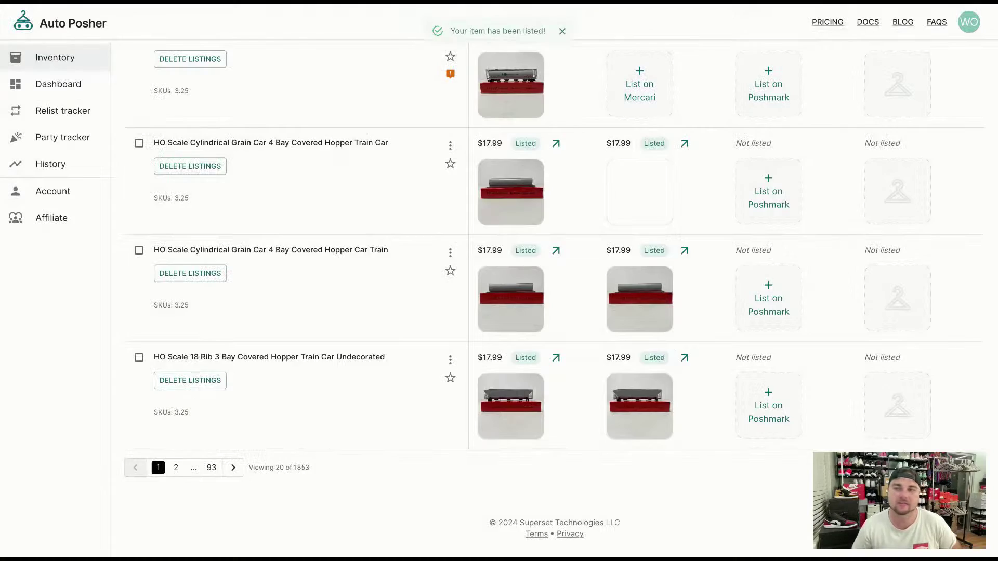
List the HO Scale PTEX 45976 Cylindrical 4 Bay Covered Hopper Train Car on Mercari with its auto-populated shipping details
left_click(643, 194)
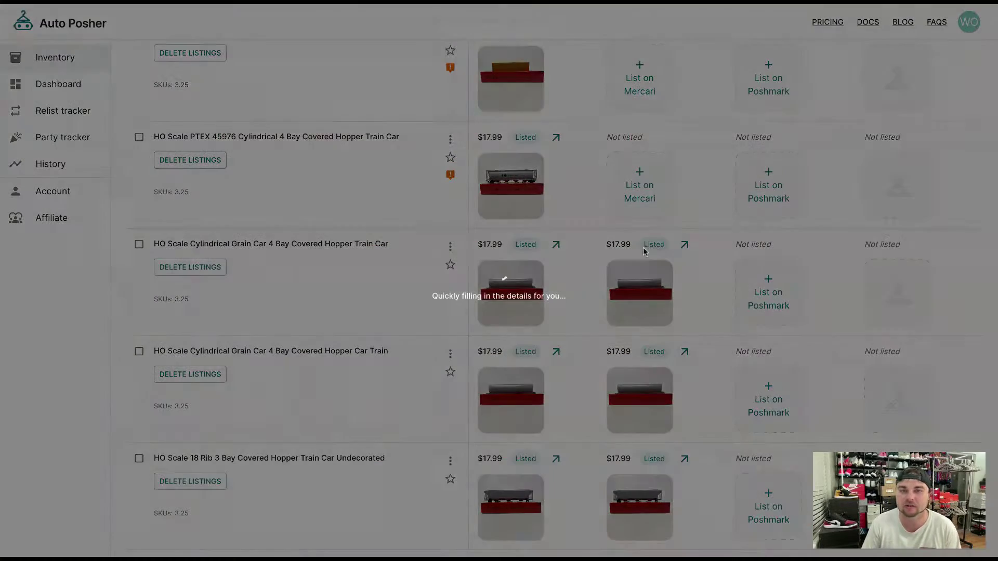
scroll(616, 314, "down", 8)
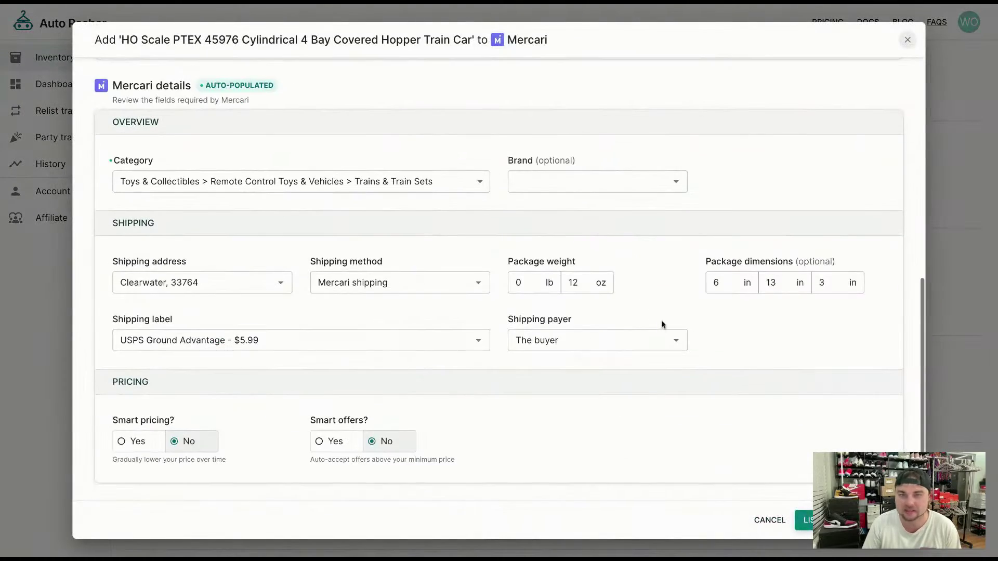
left_click(837, 520)
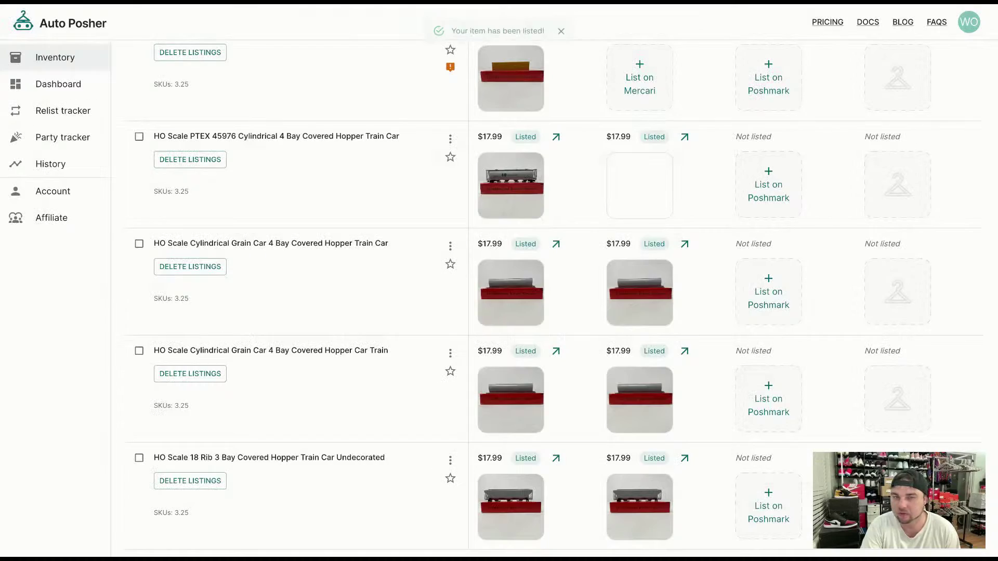
List the HO Scale Undecorated Steel Sided Ice Bunker Refrigerator Car Train on Mercari with its auto-populated details
scroll(688, 399, "up", 7)
left_click(656, 424)
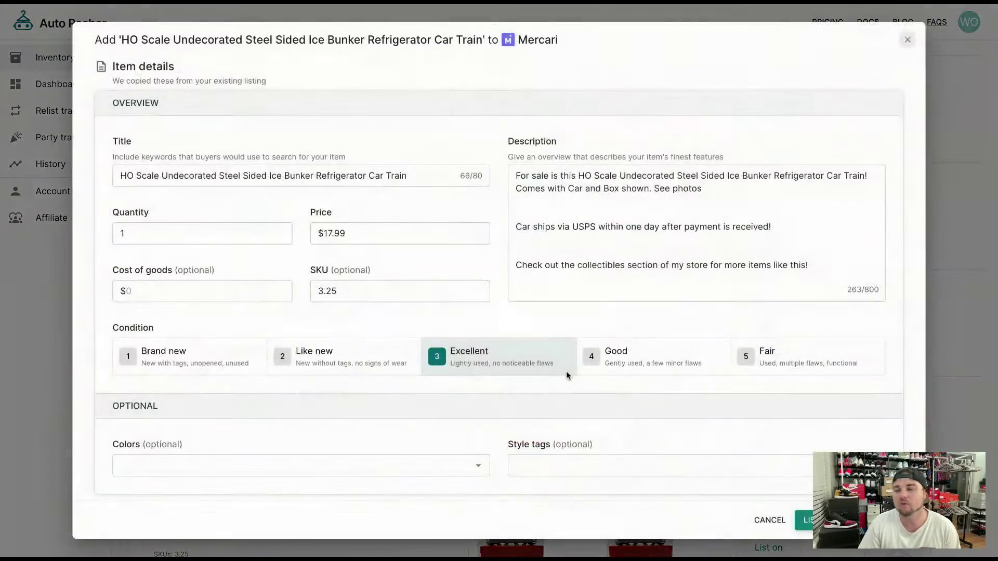
scroll(560, 373, "down", 10)
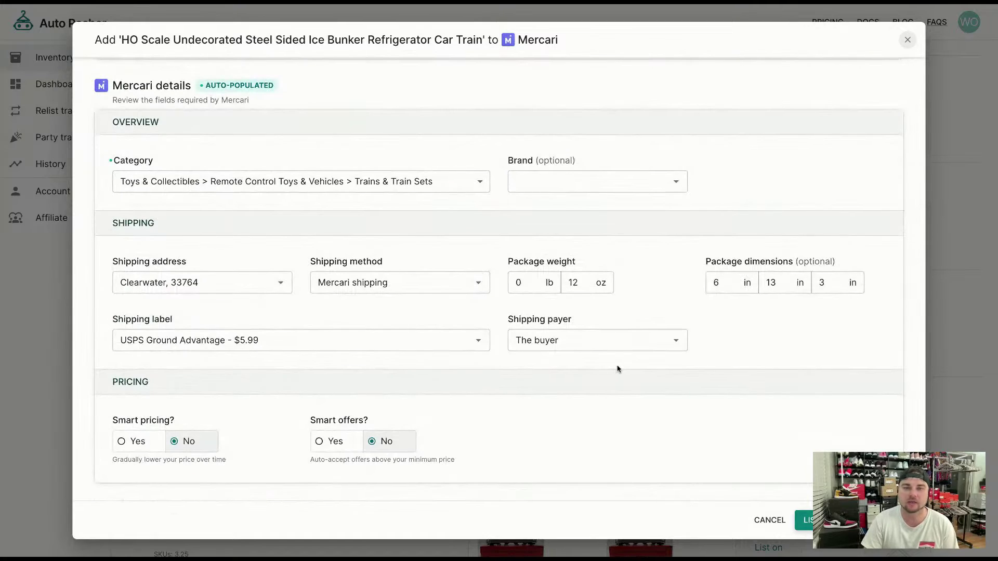
left_click(806, 520)
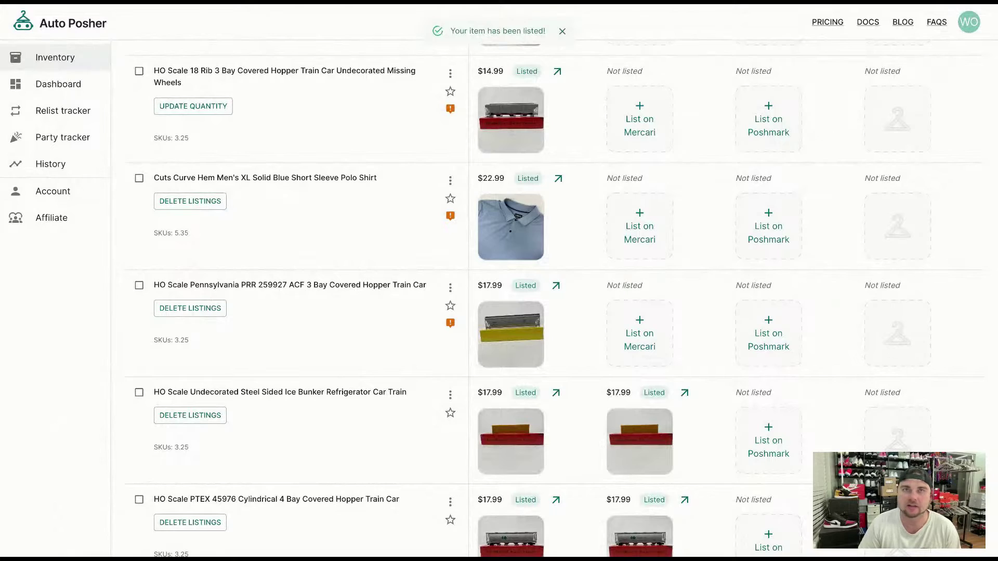
Browse the optional style tags for the HO Scale Pennsylvania PRR 259927 ACF 3 Bay Covered Hopper and list it on Mercari without any
left_click(649, 347)
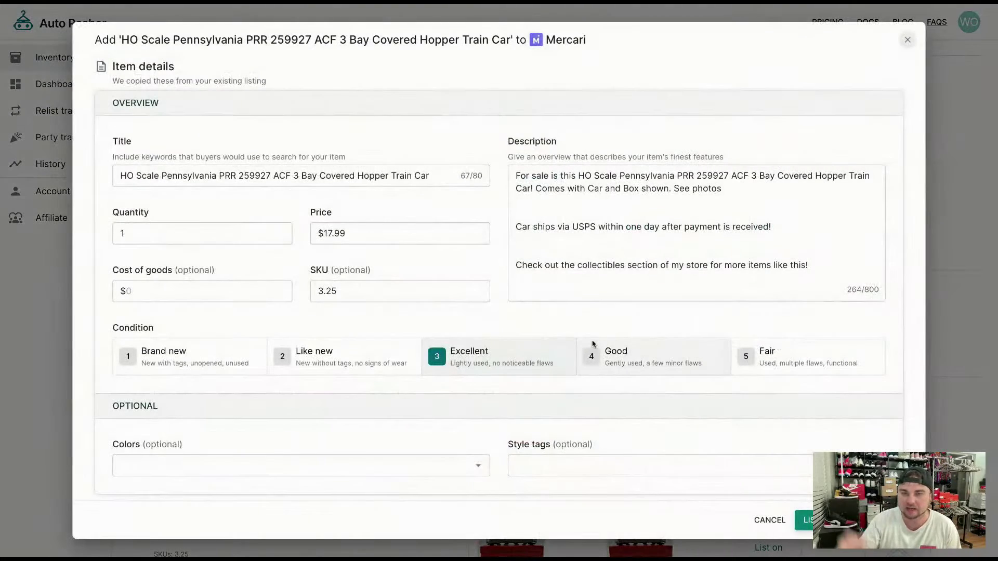
scroll(373, 379, "down", 6)
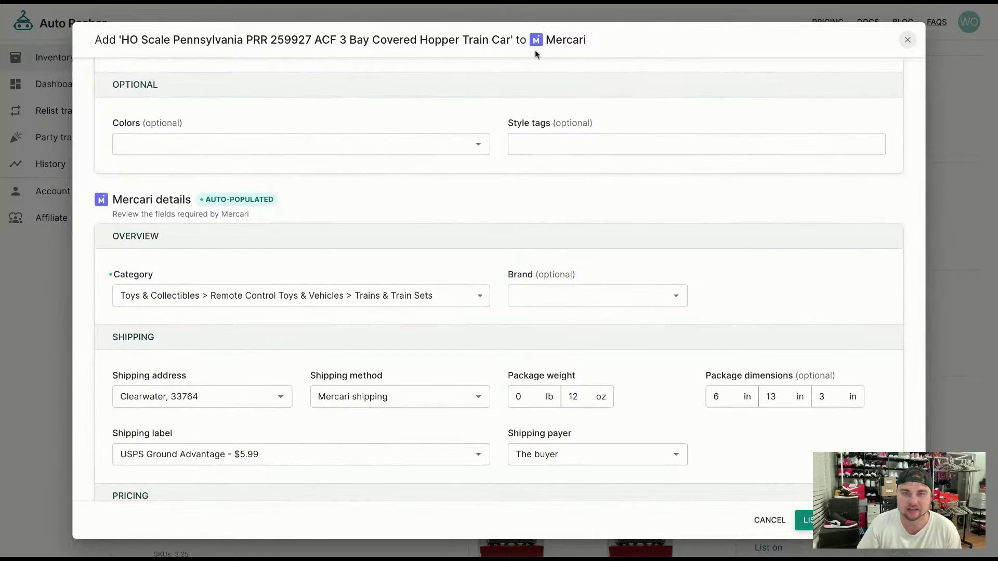
scroll(544, 143, "up", 1)
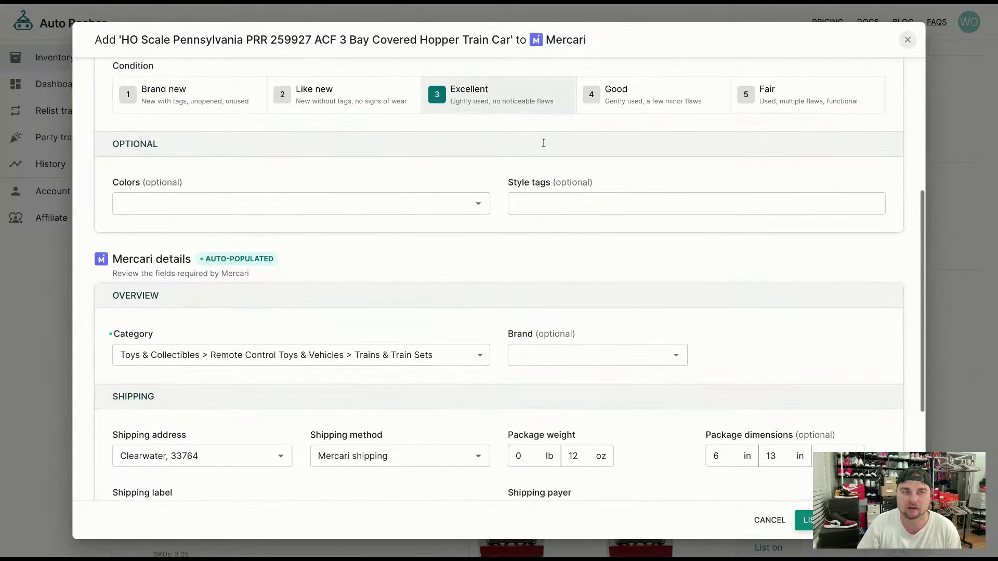
left_click(553, 210)
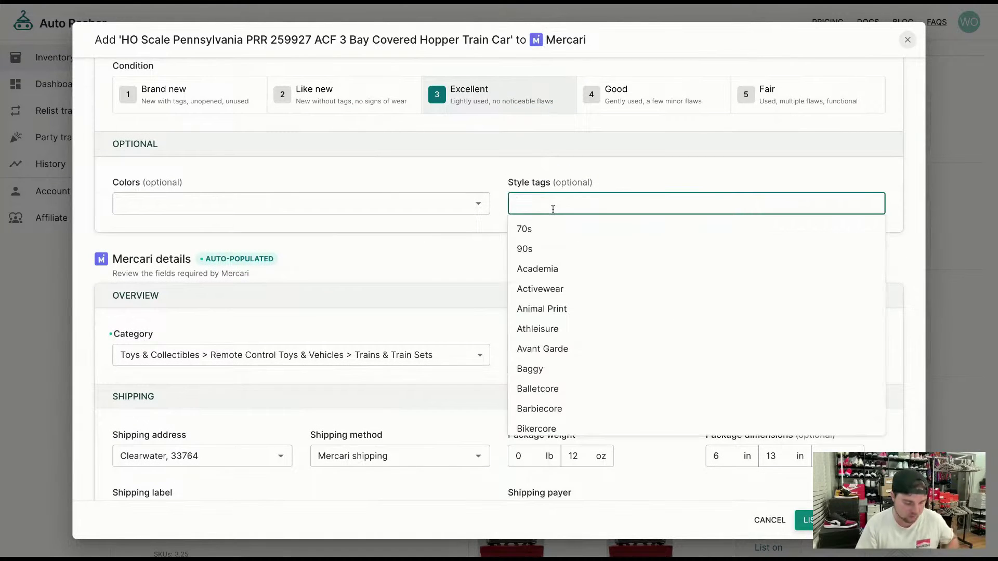
scroll(541, 307, "down", 15)
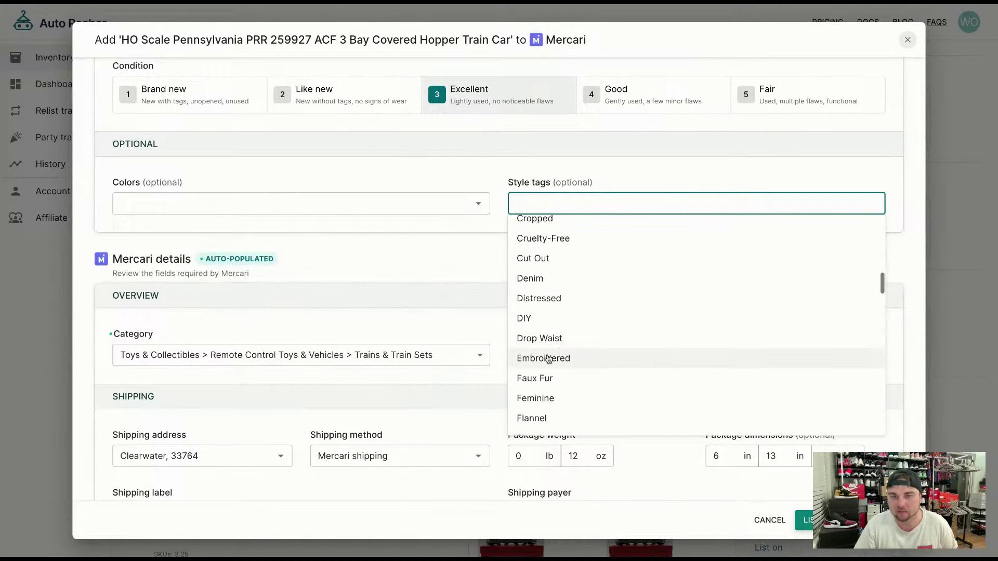
left_click(448, 172)
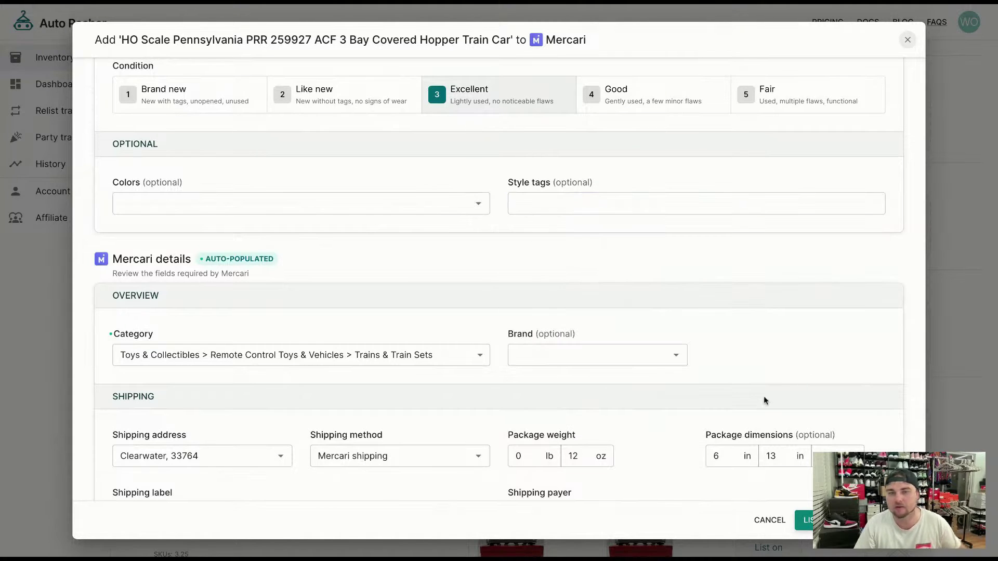
scroll(756, 395, "up", 5)
scroll(760, 414, "down", 10)
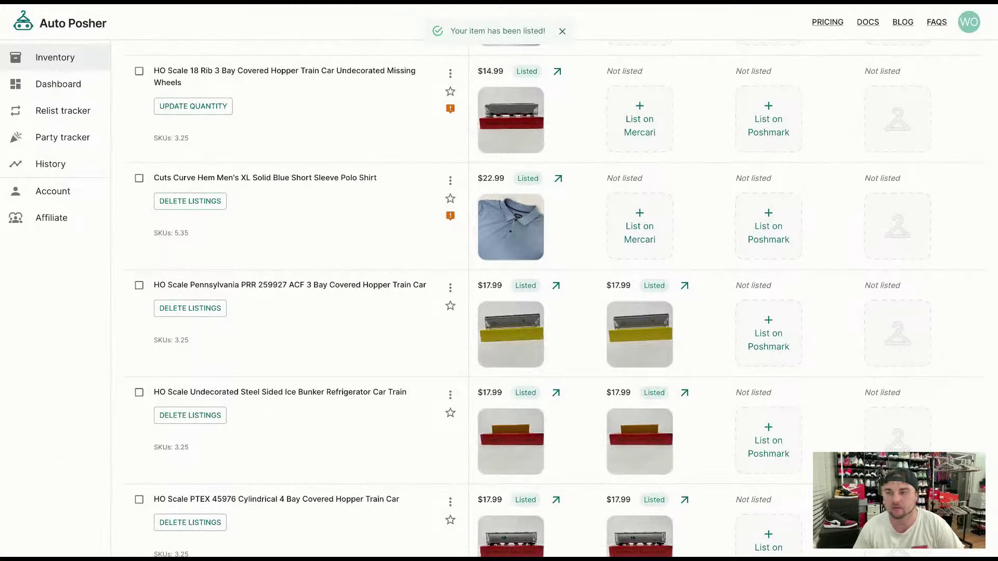
Search the Mercari brands for "cuts" for the Cuts Curve Hem Men's XL blue polo shirt, and list the shirt with the brand left blank
scroll(775, 381, "up", 1)
scroll(775, 382, "up", 2)
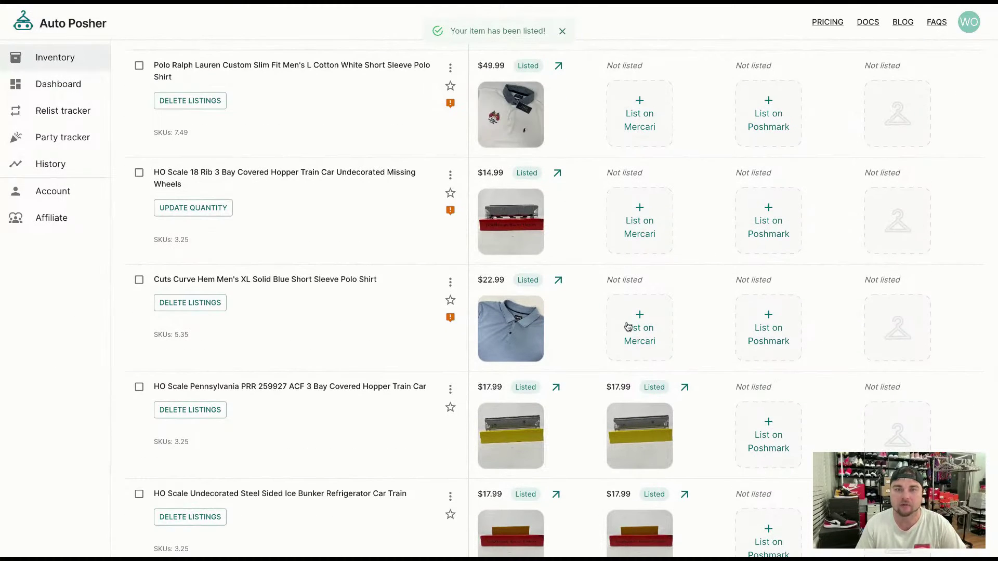
left_click(642, 330)
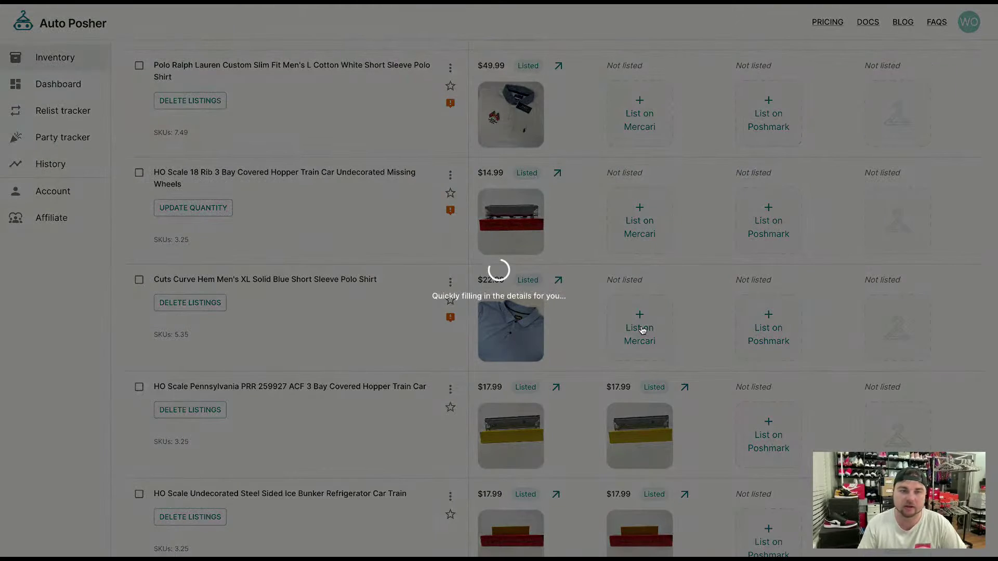
scroll(638, 382, "down", 7)
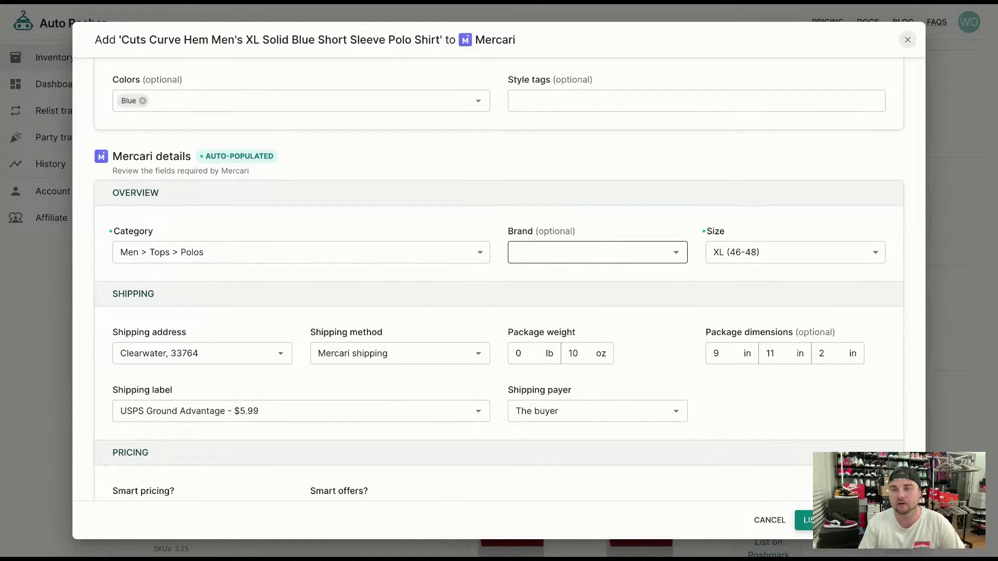
left_click(593, 252)
type("cut")
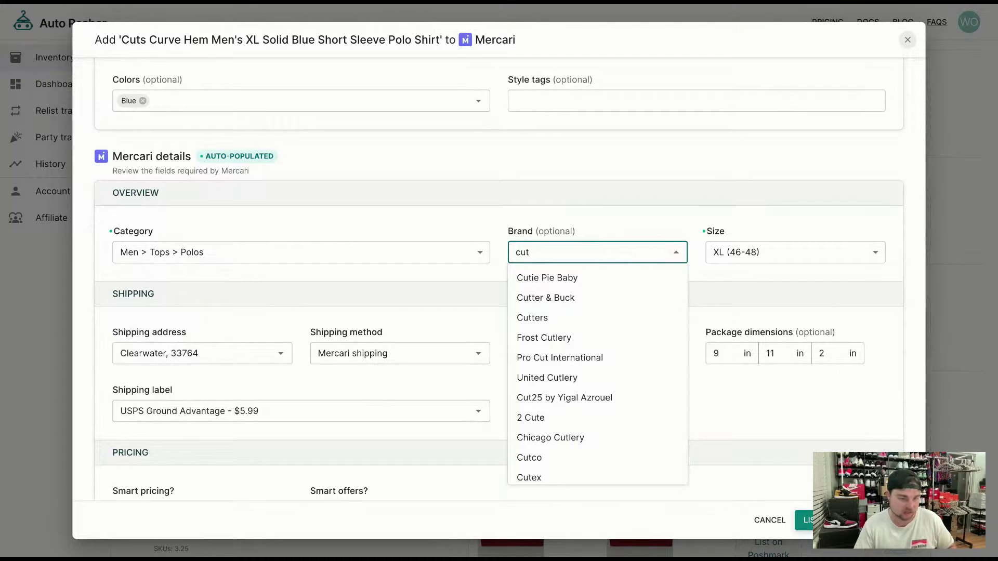
type("s")
left_click(580, 223)
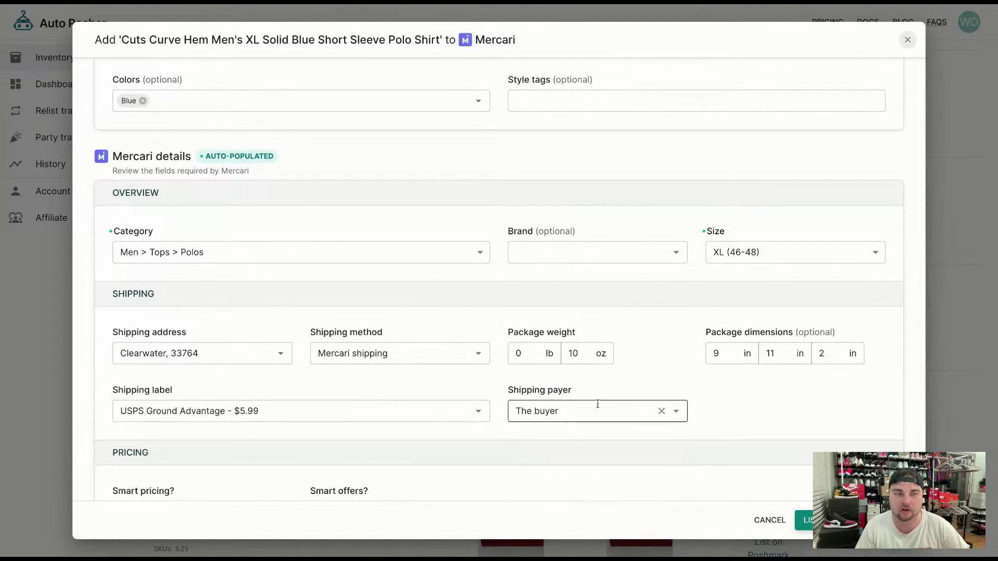
scroll(648, 445, "down", 1)
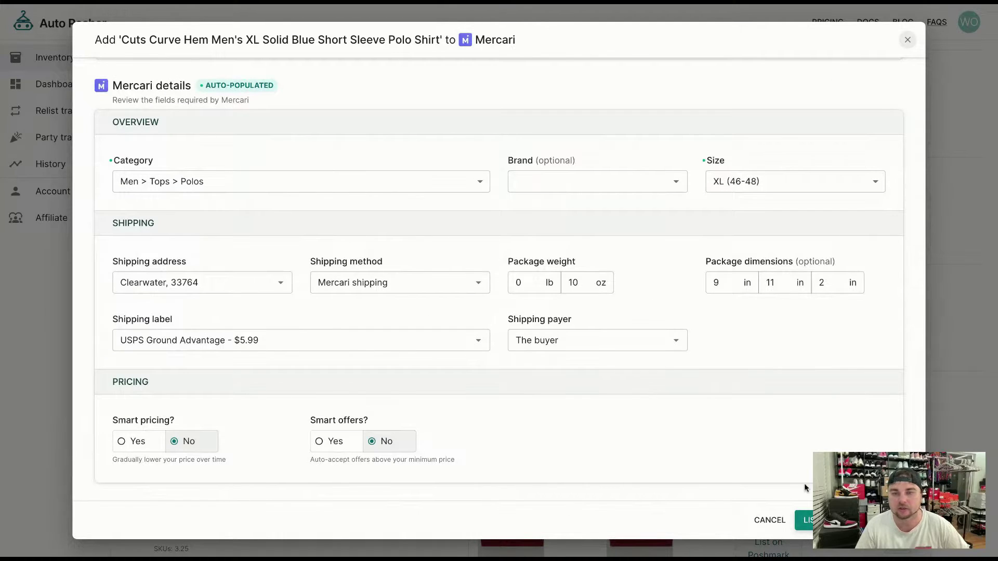
left_click(814, 520)
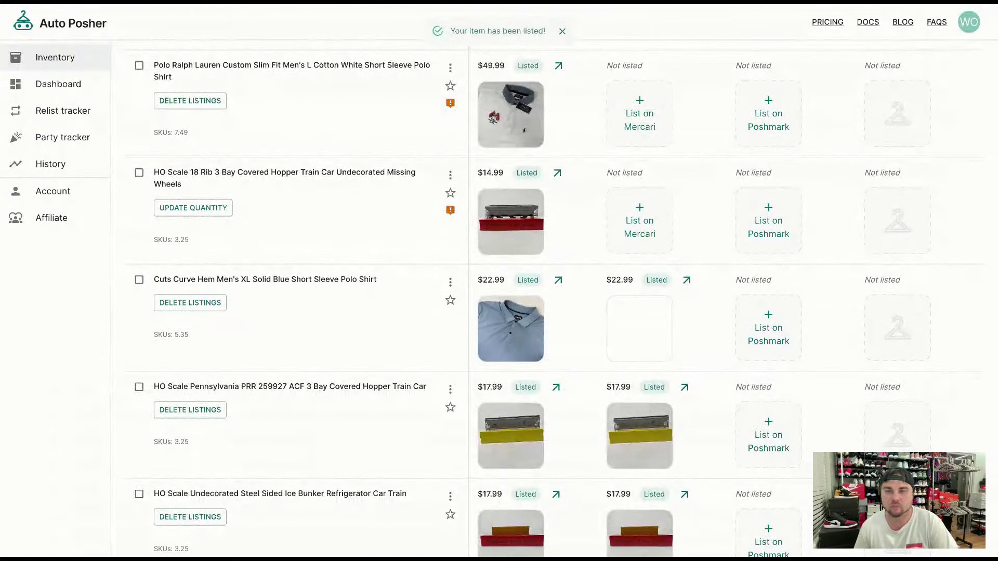
Open the Poshmark listing form for the Cuts Curve Hem polo shirt, set the brand to Cuts Clothing and review the item details
left_click(777, 351)
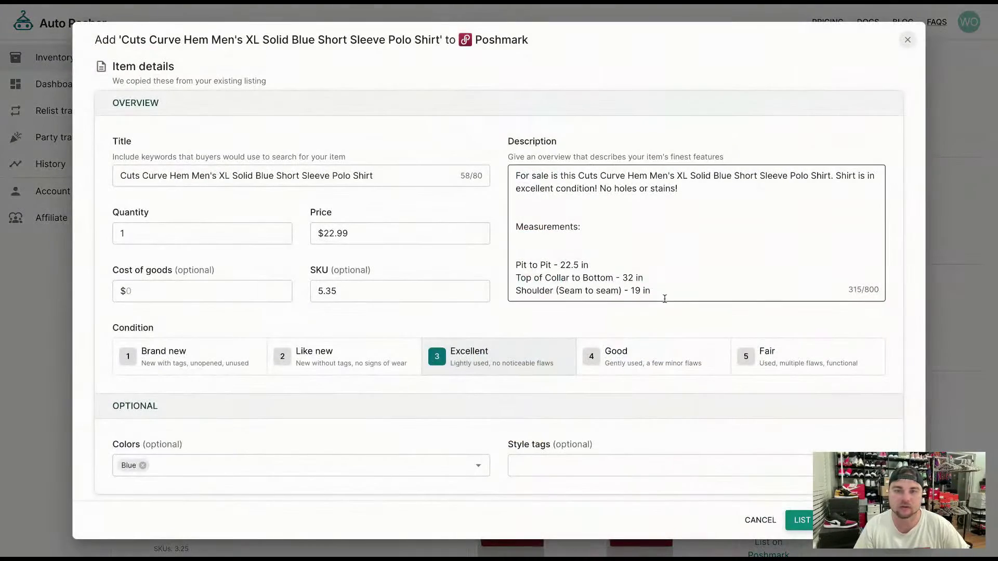
scroll(664, 307, "down", 6)
scroll(663, 311, "down", 1)
left_click(630, 255)
type("cuts")
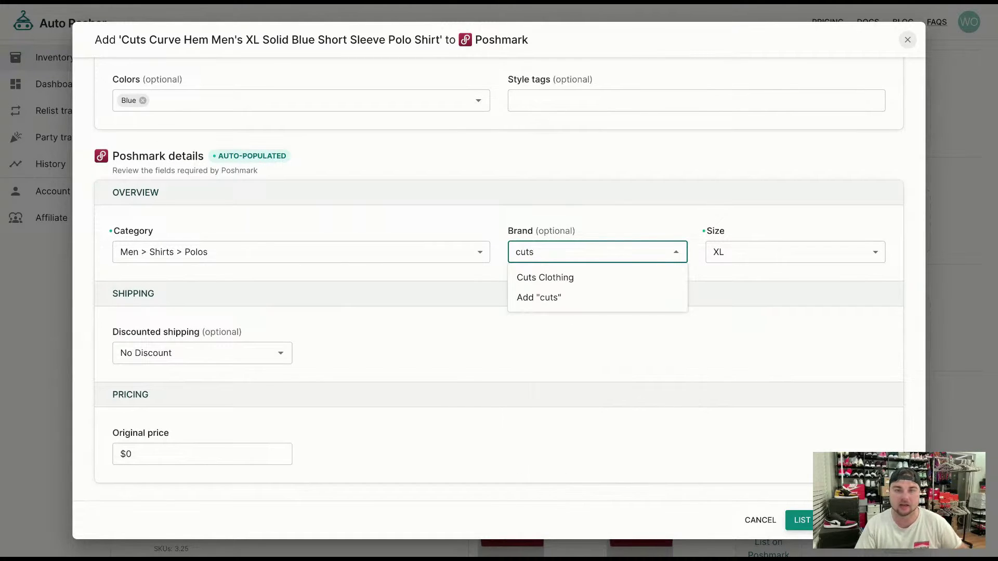
left_click(588, 279)
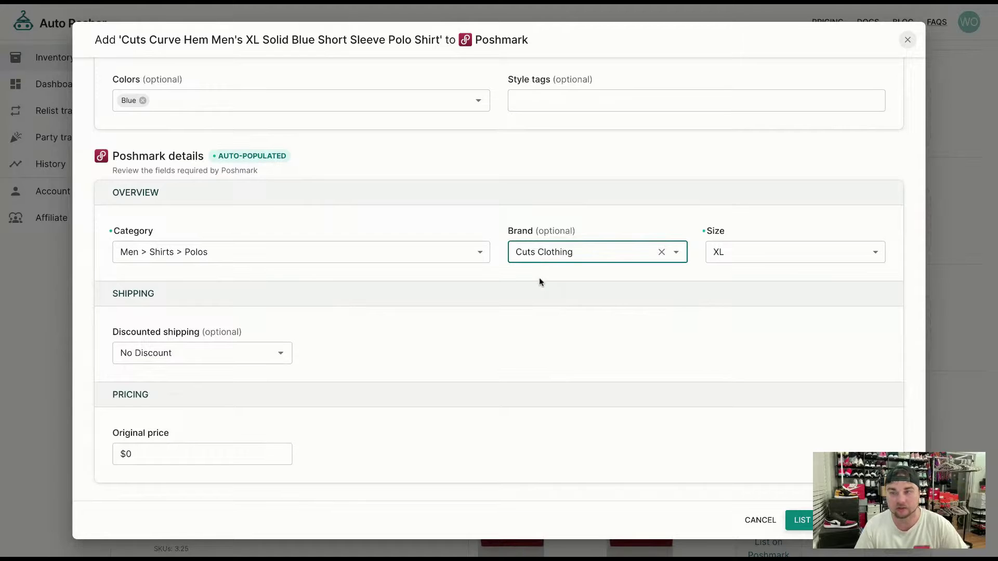
scroll(540, 325, "up", 7)
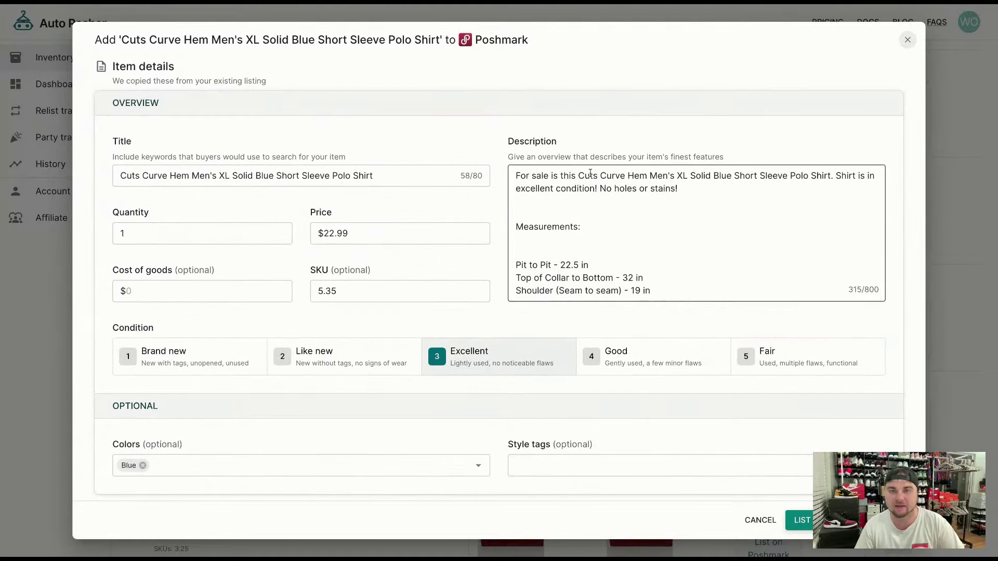
Review the Poshmark details of the Cuts Curve Hem Men's XL polo shirt and list it on Poshmark
scroll(517, 368, "down", 6)
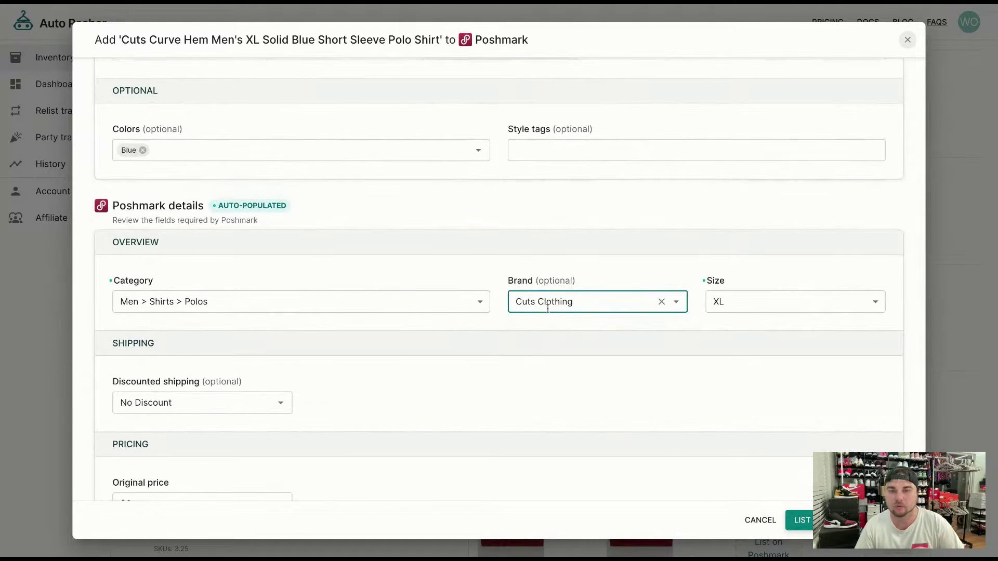
scroll(568, 341, "down", 1)
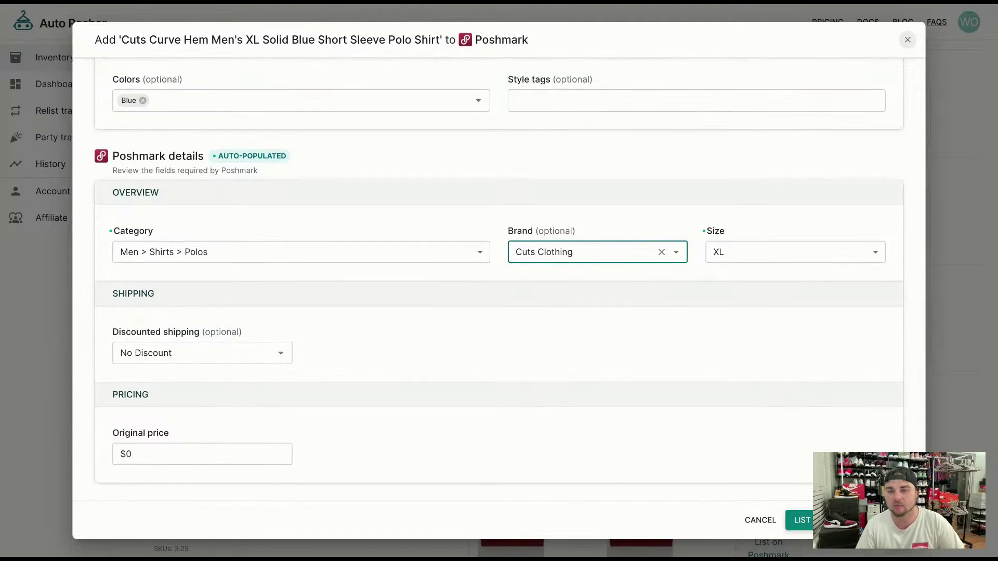
left_click(803, 521)
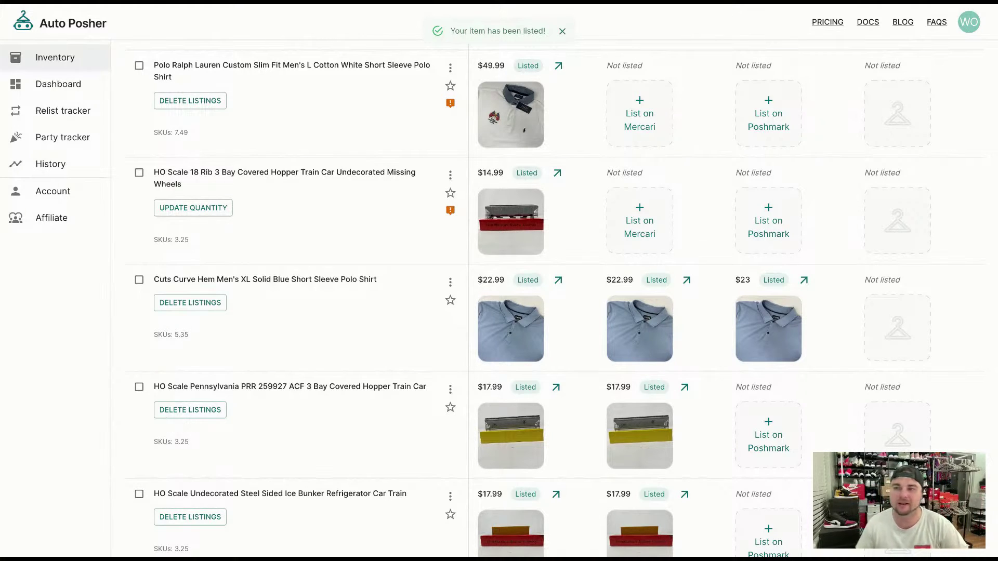
List the HO Scale 18 Rib 3 Bay Covered Hopper Undecorated Missing Wheels on Mercari with its auto-populated details
left_click(663, 232)
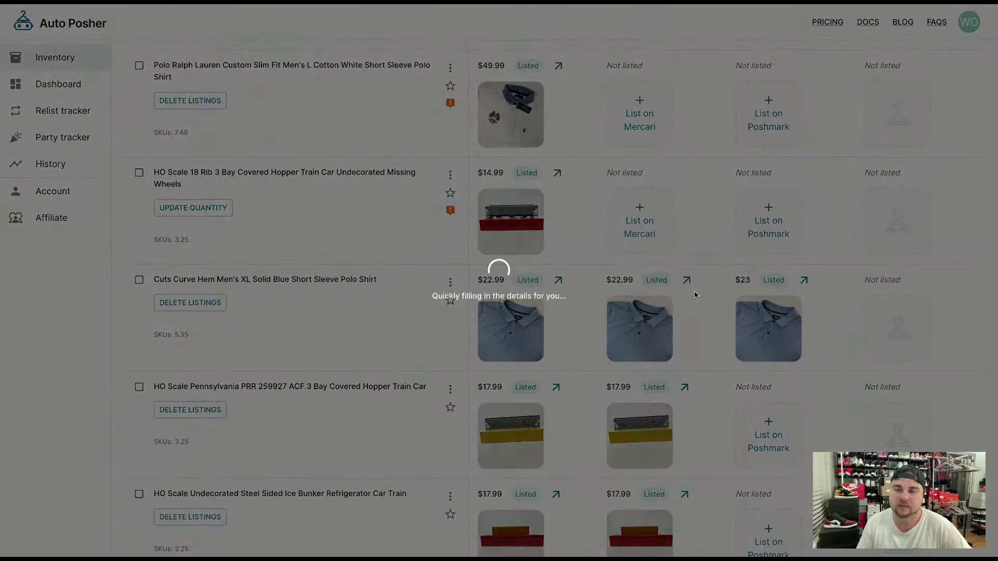
scroll(685, 308, "down", 10)
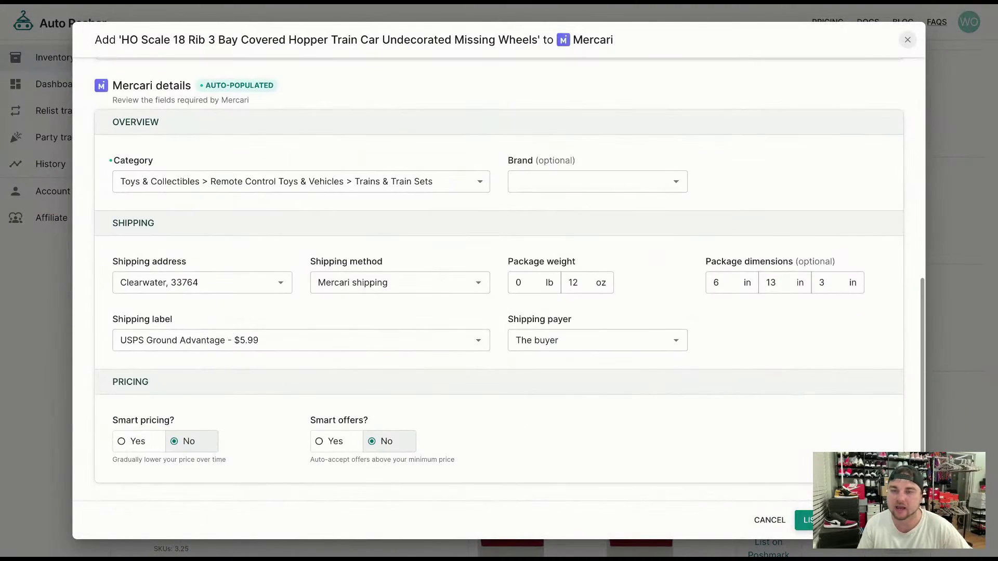
left_click(804, 520)
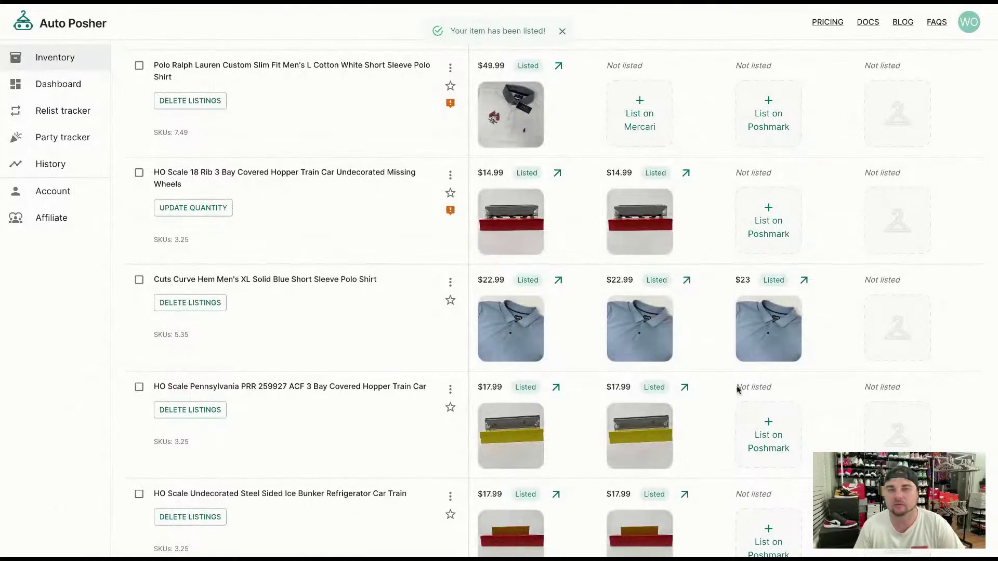
List the Polo Ralph Lauren Custom Slim Fit Men's L white polo shirt on Mercari with its auto-populated details
scroll(808, 397, "up", 5)
left_click(640, 395)
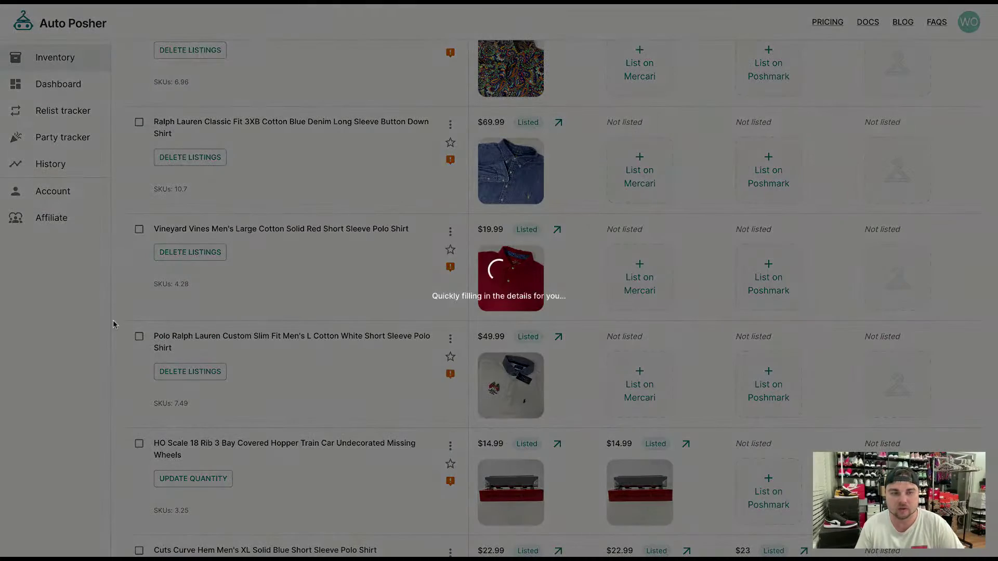
scroll(666, 323, "down", 5)
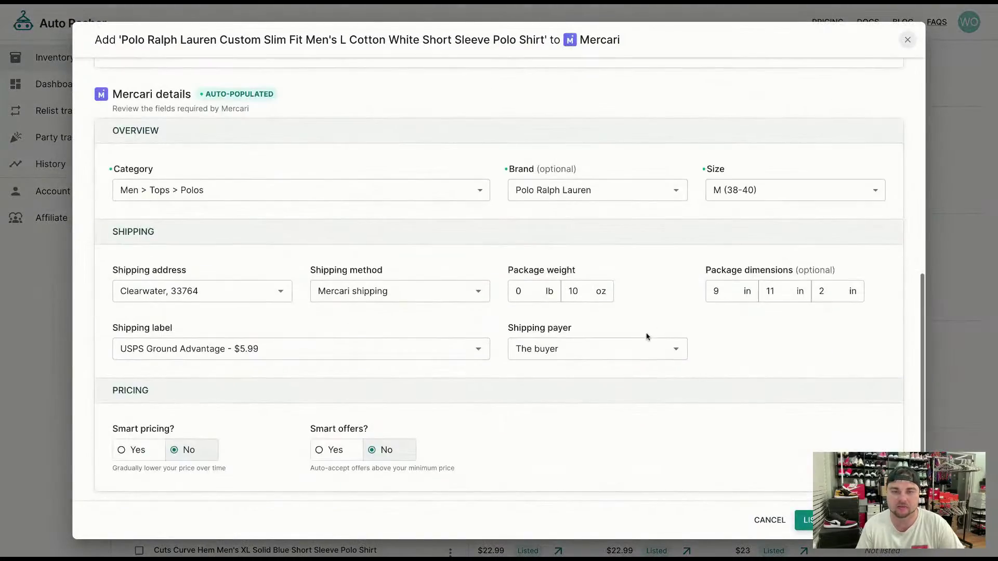
scroll(626, 342, "down", 1)
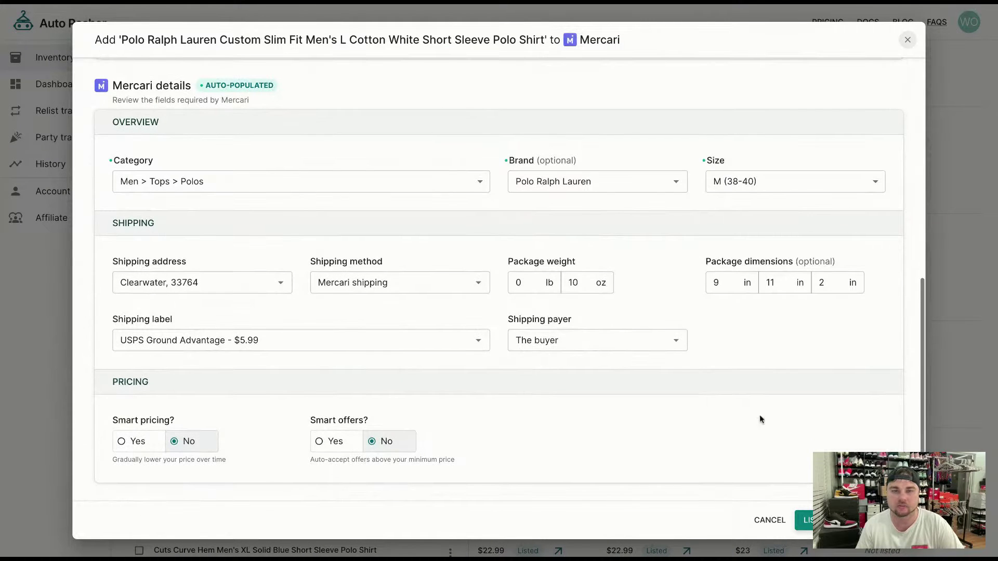
left_click(805, 521)
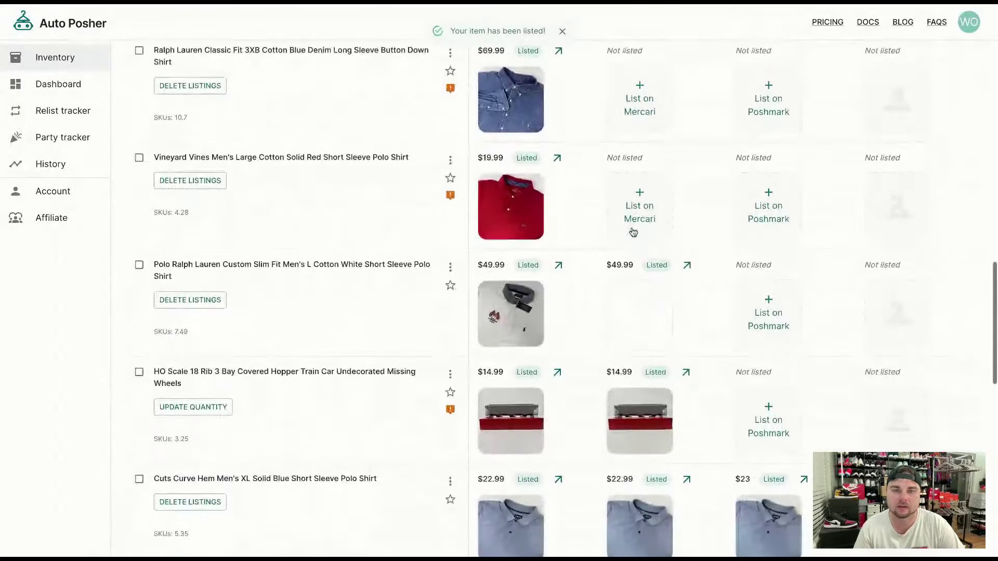
List the Polo Ralph Lauren Custom Slim Fit white polo shirt on Poshmark with its auto-populated details
scroll(769, 285, "down", 1)
left_click(769, 283)
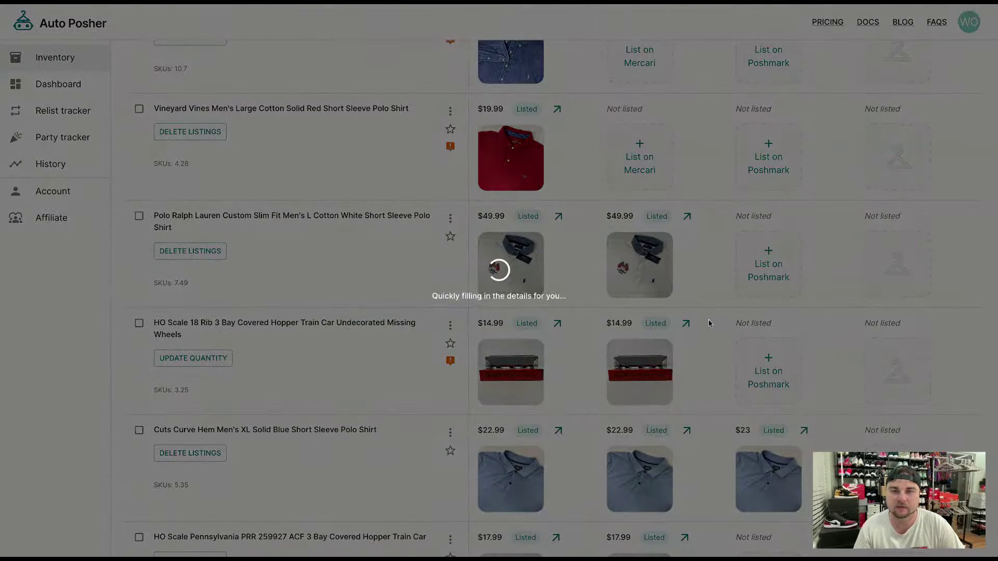
scroll(676, 413, "down", 5)
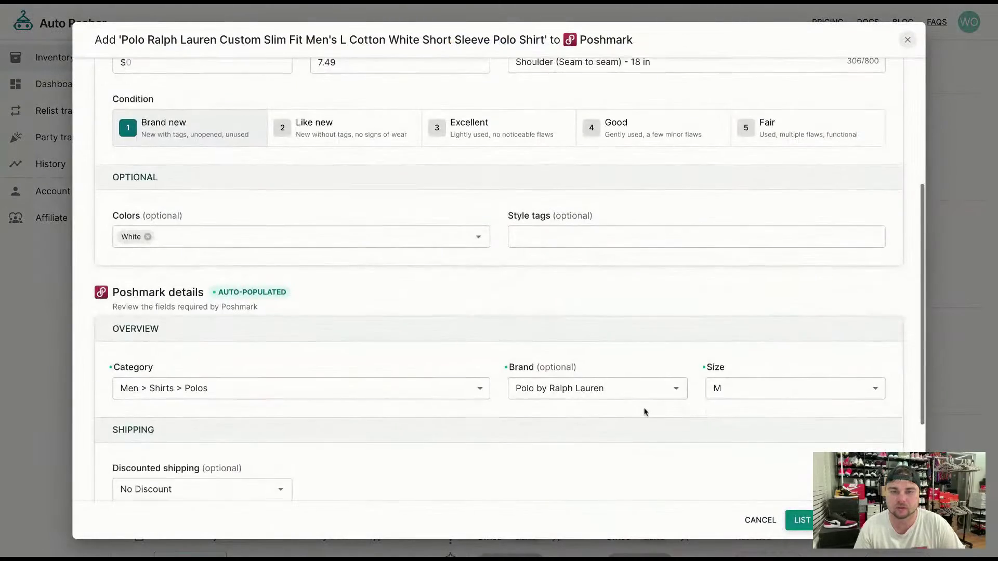
scroll(650, 389, "up", 1)
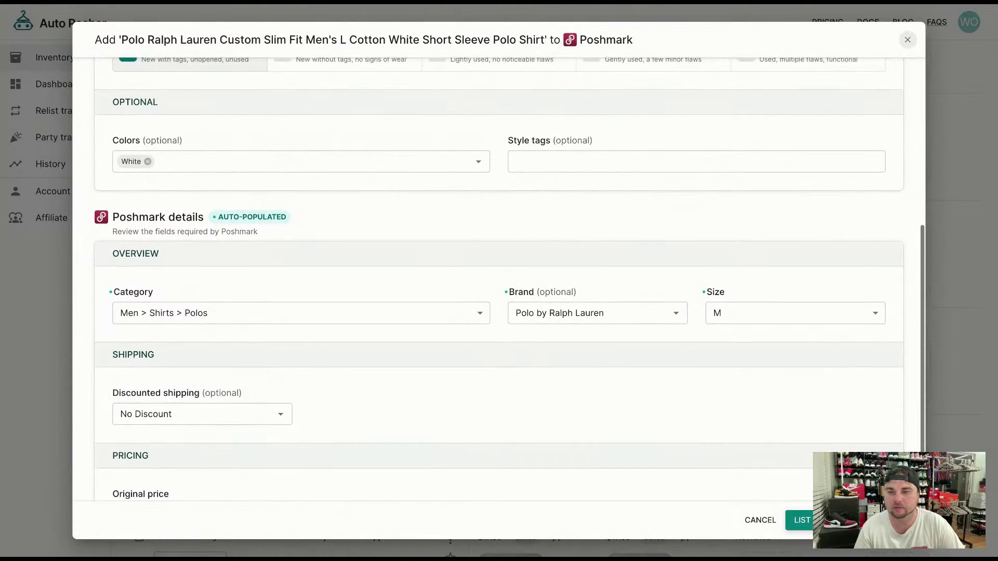
left_click(802, 520)
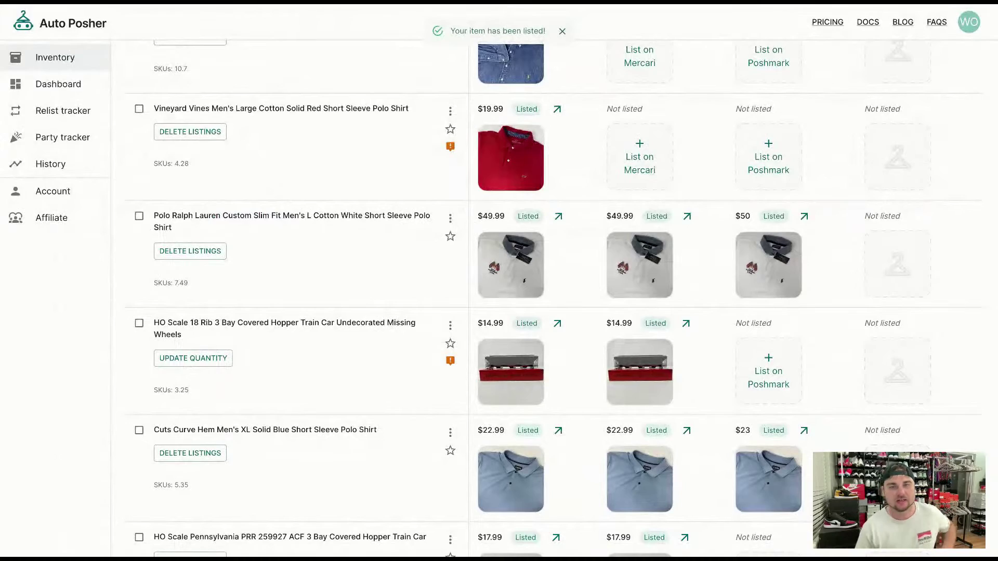
Look through the first two inventory pages for items not yet cross-listed, and return to page 1
scroll(754, 390, "down", 10)
scroll(665, 383, "up", 5)
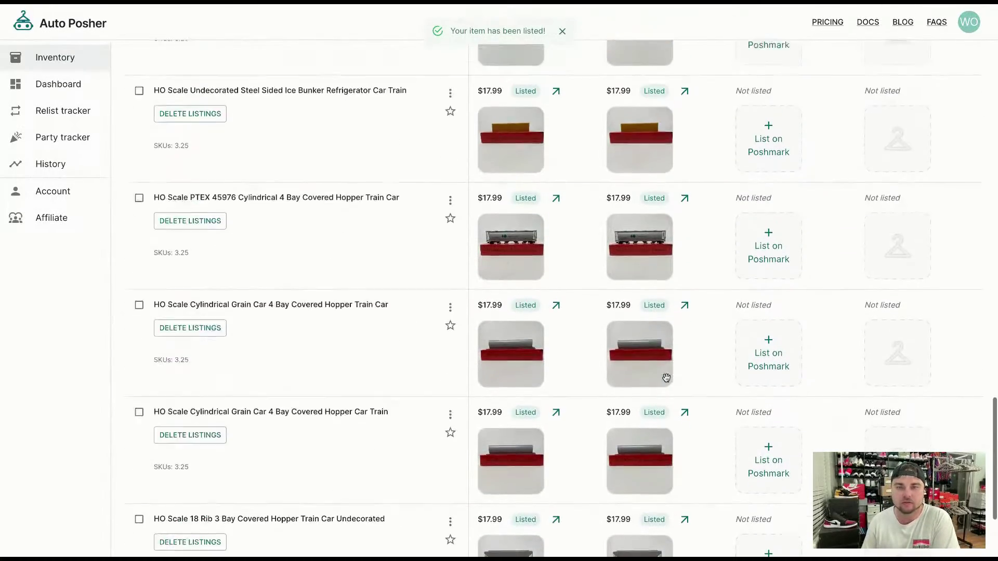
scroll(667, 381, "up", 8)
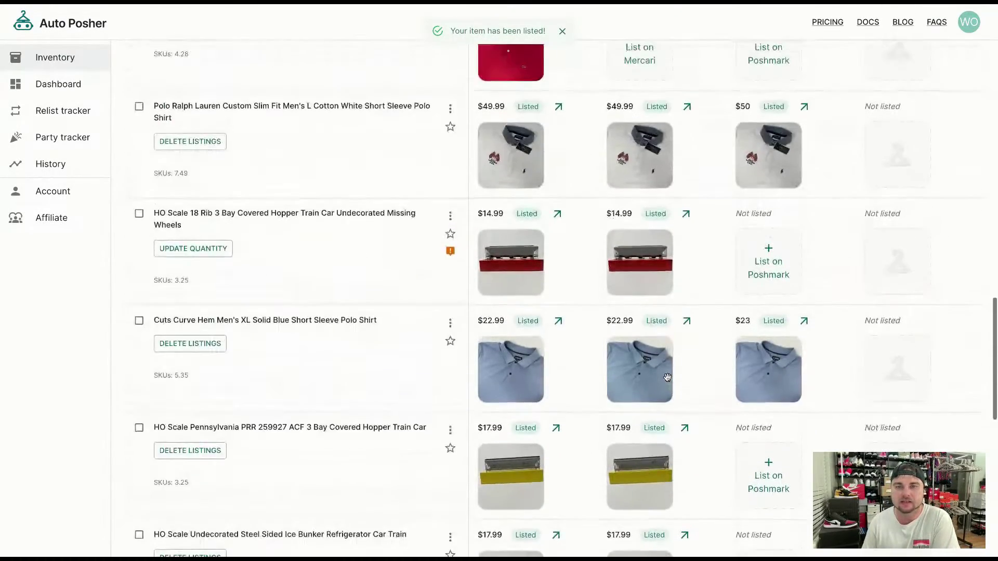
scroll(667, 379, "up", 2)
scroll(667, 379, "down", 10)
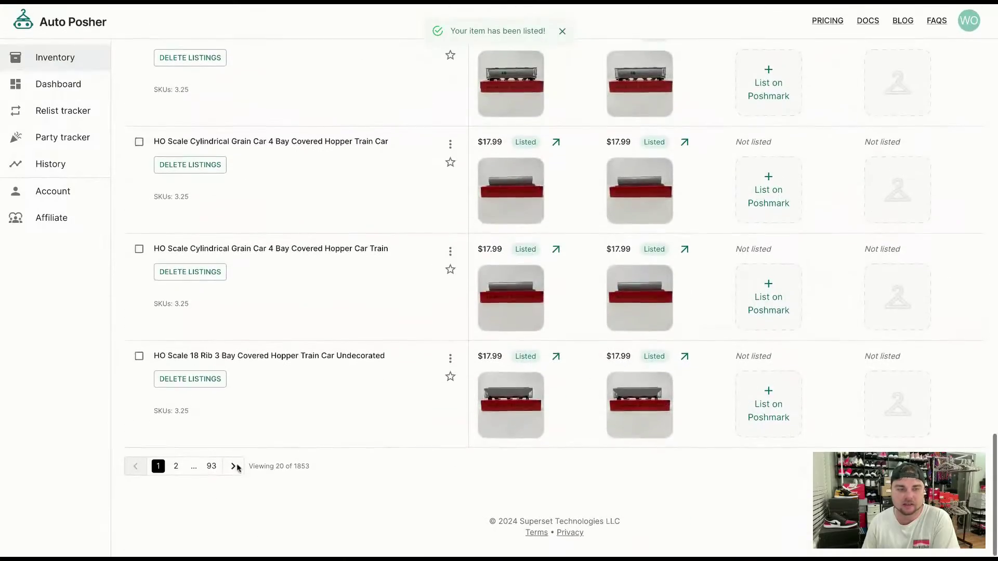
scroll(428, 473, "up", 15)
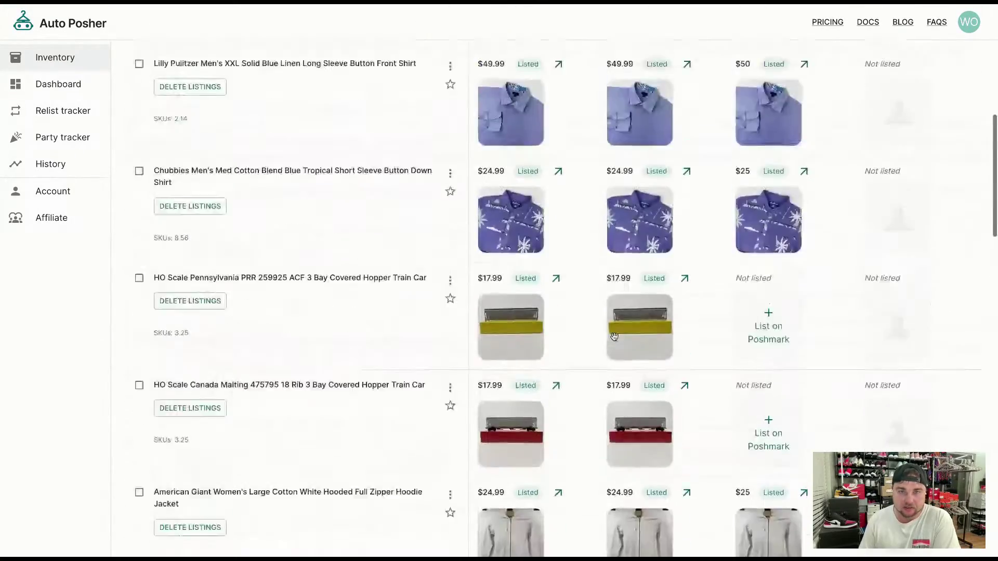
scroll(614, 339, "down", 5)
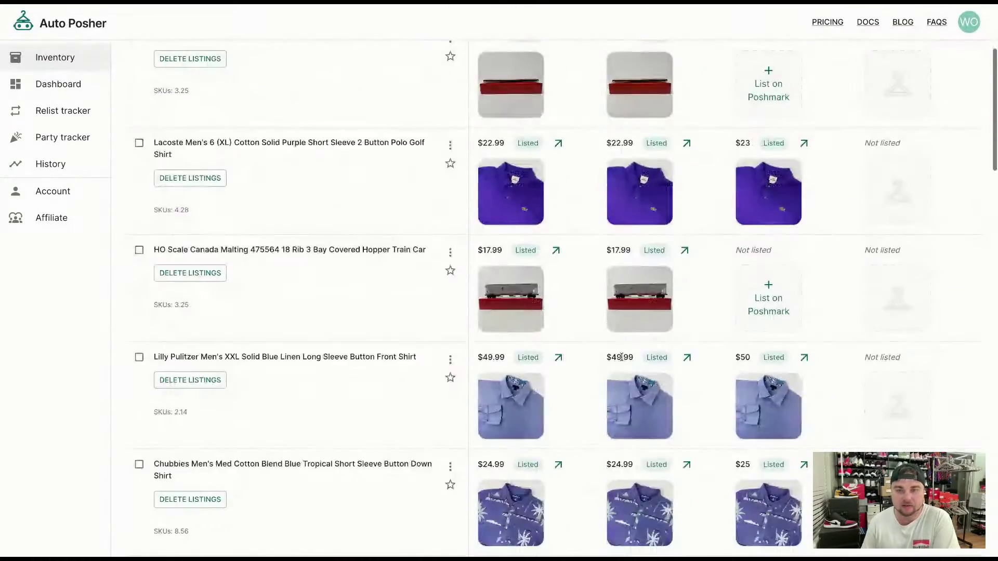
scroll(631, 304, "down", 1)
scroll(629, 364, "down", 4)
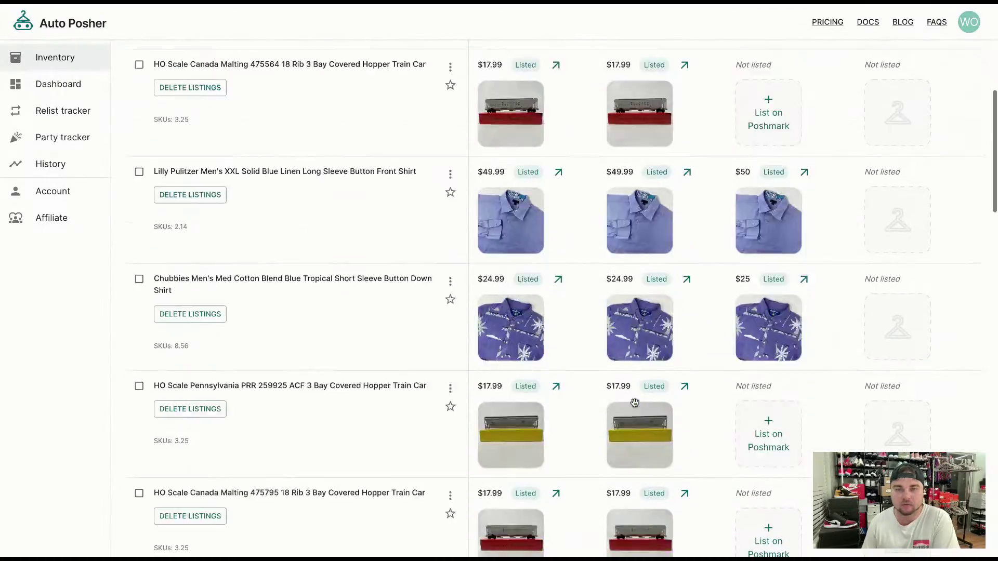
scroll(628, 390, "down", 10)
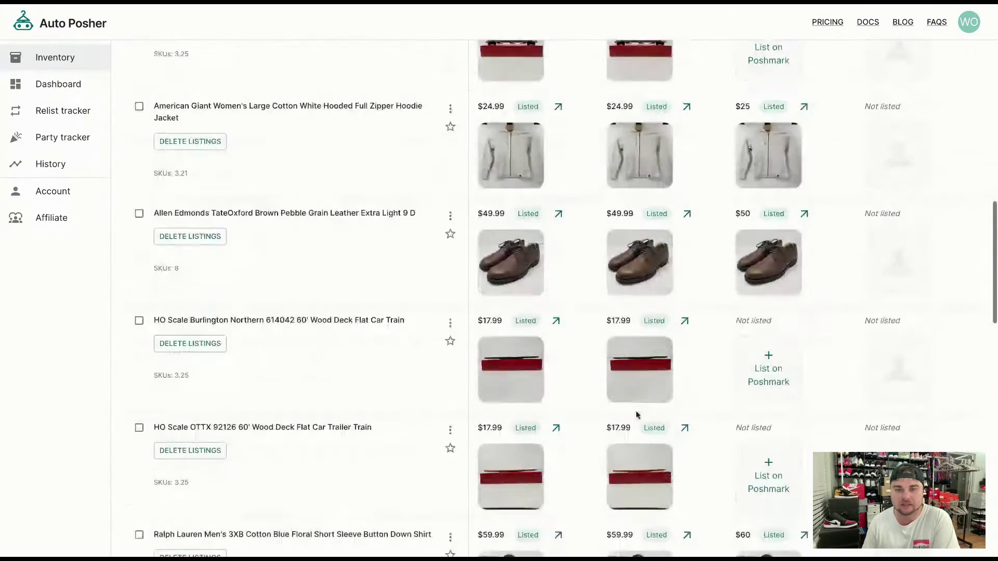
scroll(635, 410, "down", 12)
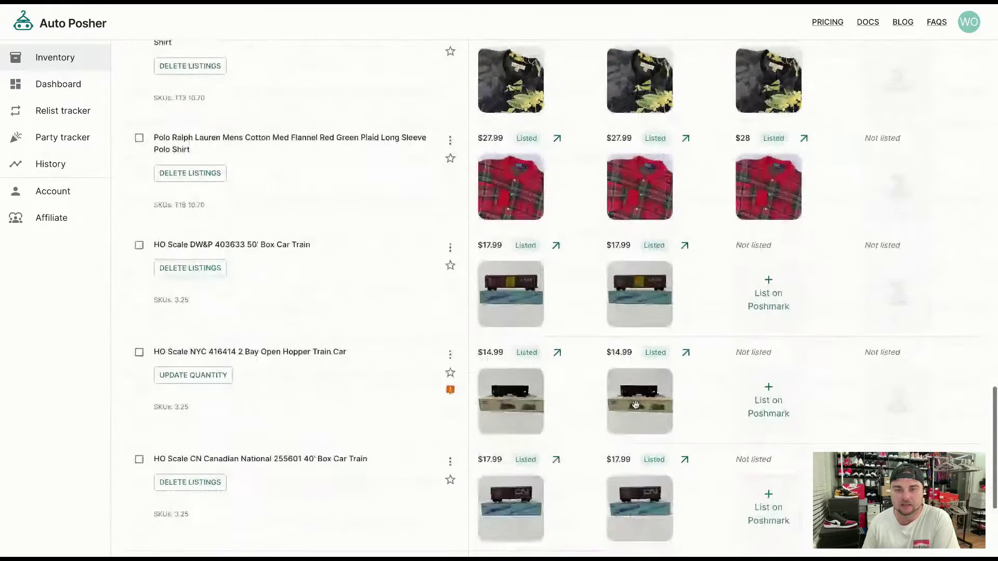
scroll(635, 404, "down", 4)
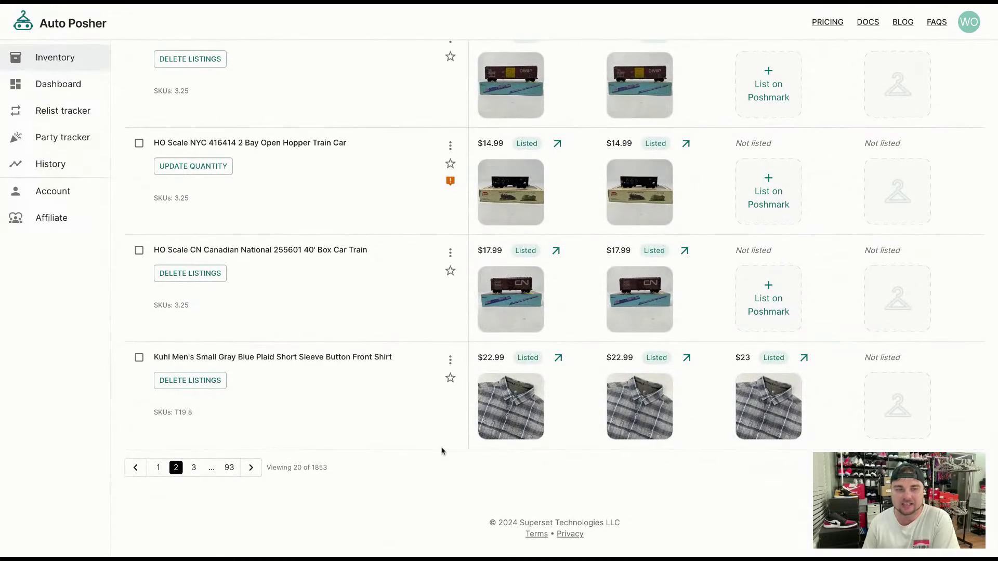
left_click(162, 468)
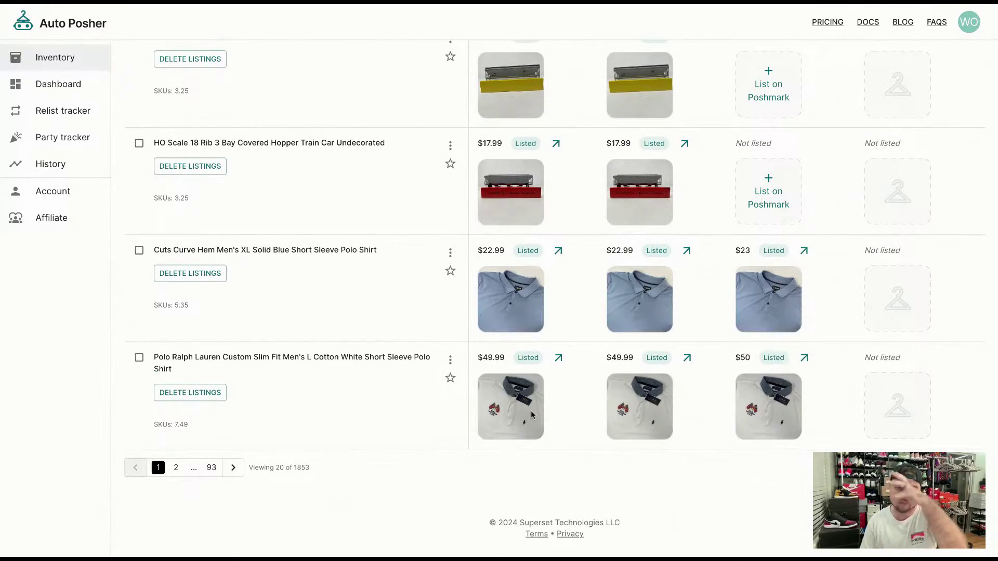
List the Vineyard Vines Men's Large solid red polo shirt on Mercari with its auto-populated details
scroll(627, 406, "up", 8)
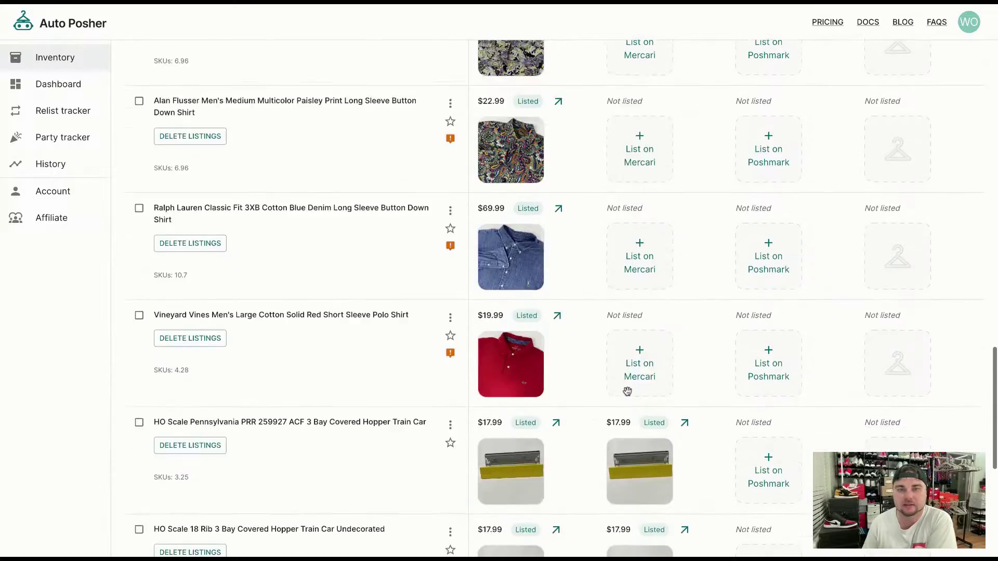
left_click(627, 401)
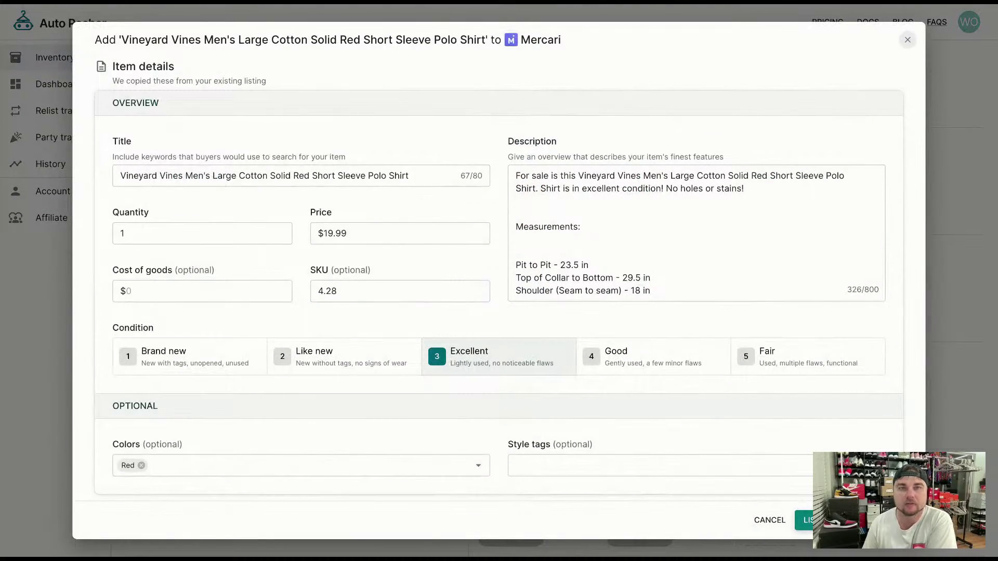
scroll(572, 408, "down", 9)
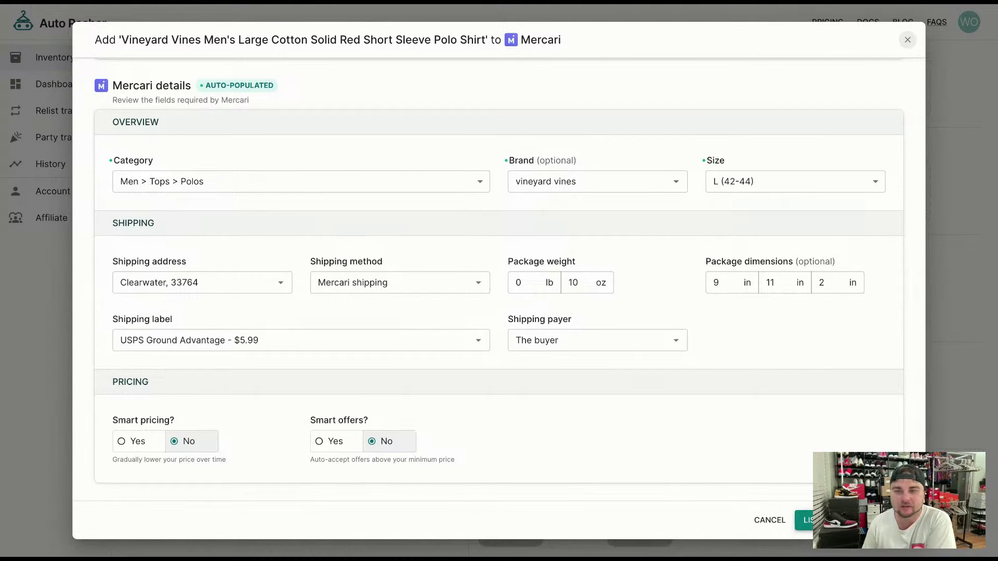
left_click(827, 521)
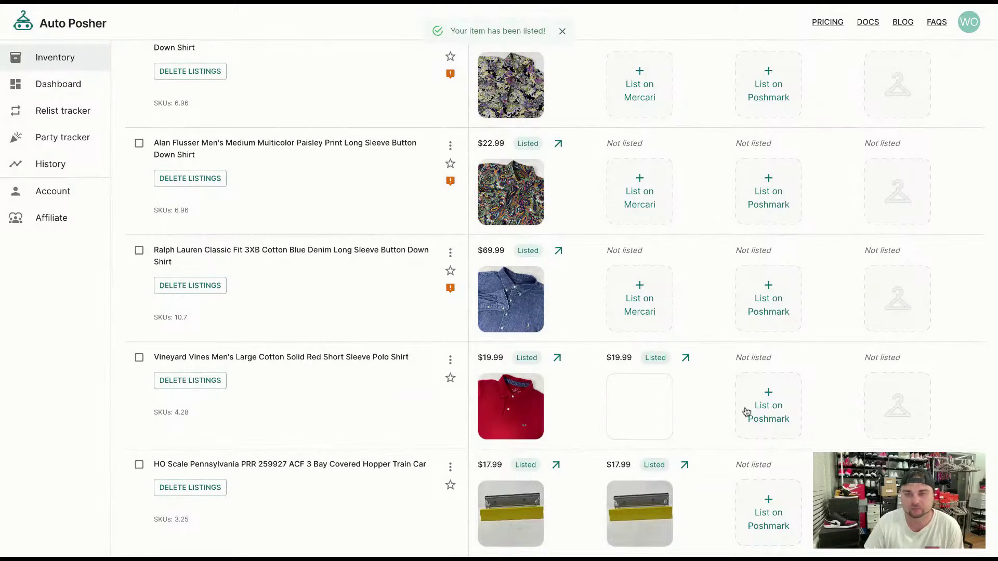
List the Vineyard Vines solid red polo shirt on Poshmark with its auto-populated details
left_click(749, 414)
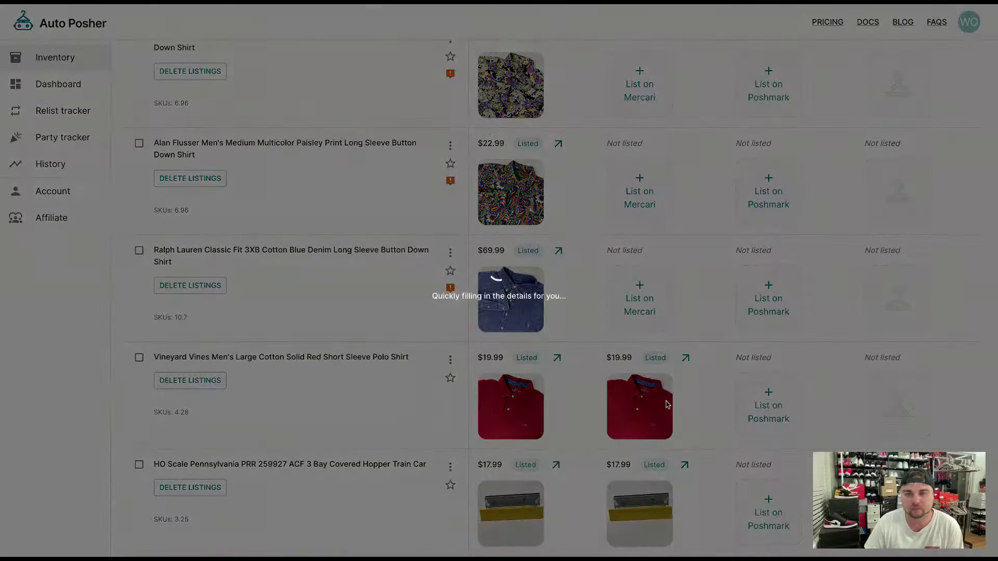
scroll(649, 411, "down", 7)
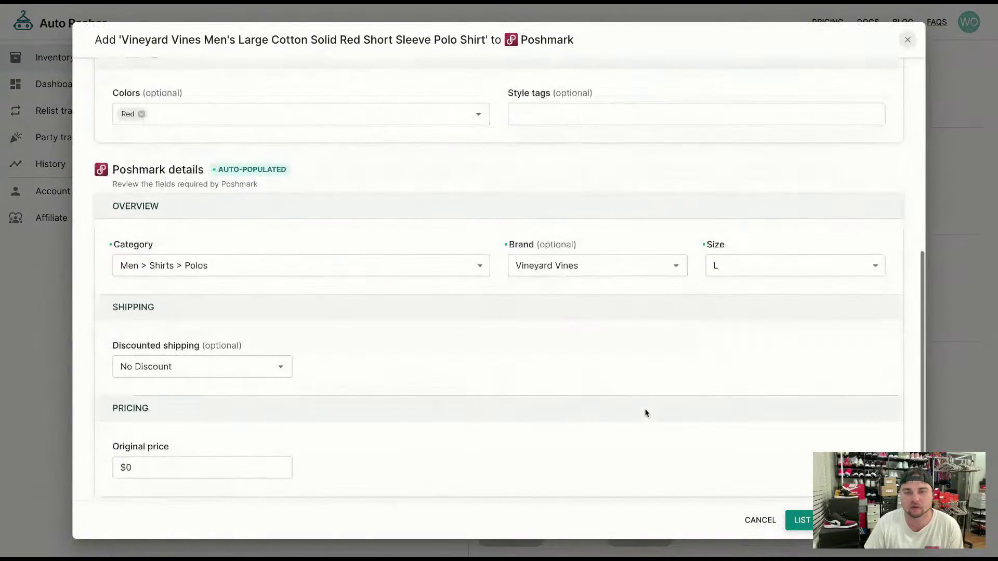
scroll(553, 364, "down", 1)
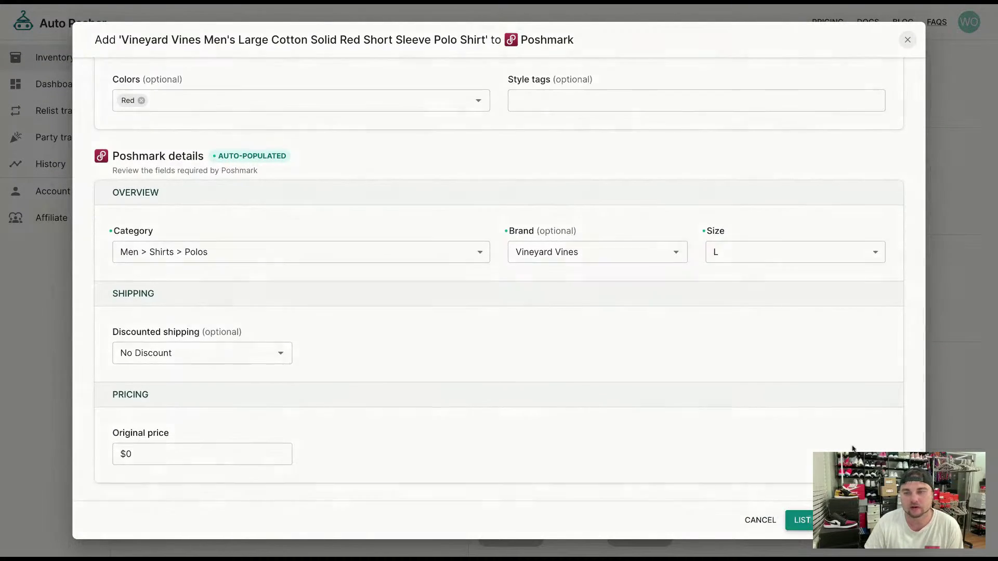
left_click(803, 520)
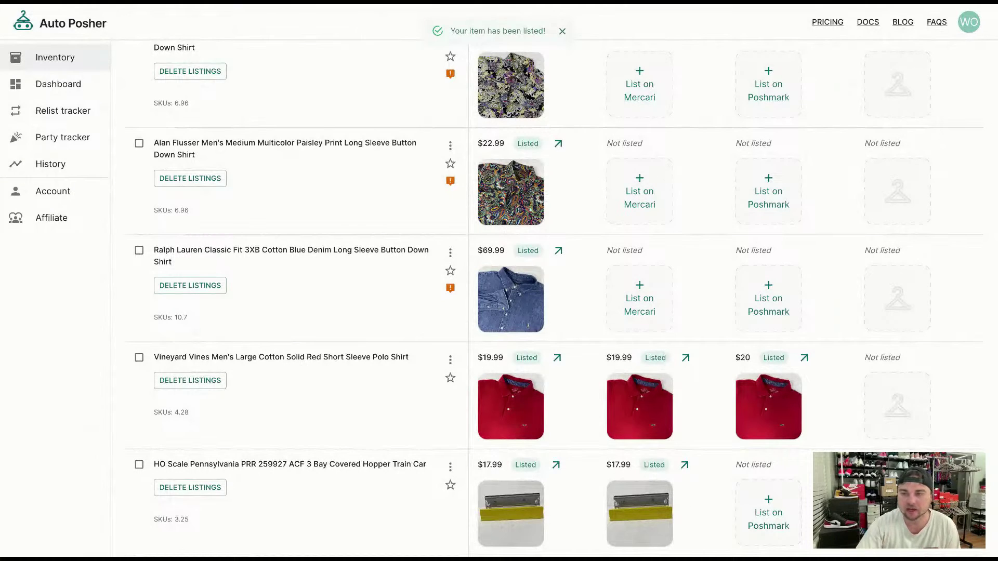
List the Ralph Lauren Classic Fit 3XB blue denim shirt on Mercari with the size set to Big 3X
left_click(627, 297)
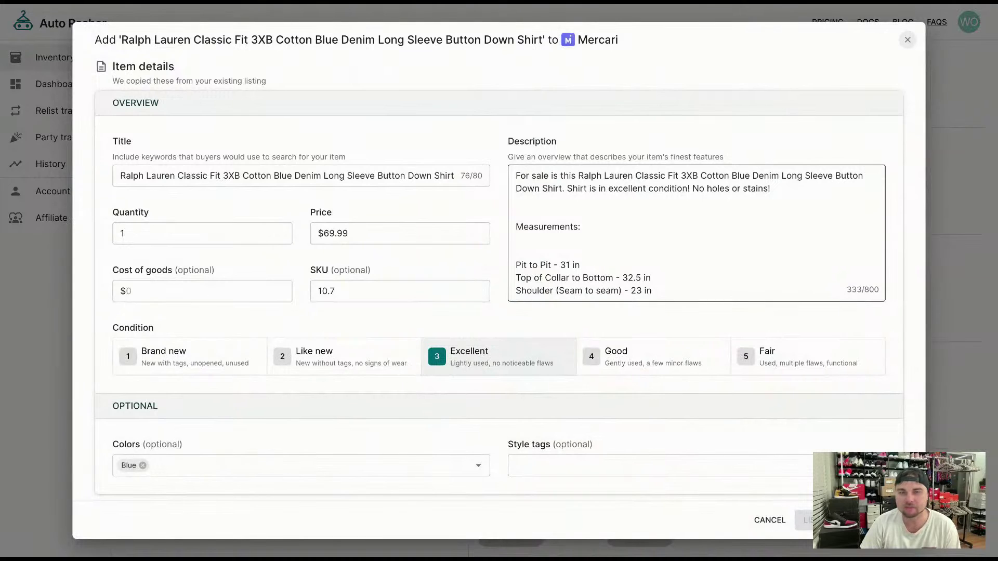
scroll(628, 314, "down", 7)
scroll(726, 312, "up", 5)
scroll(723, 312, "up", 1)
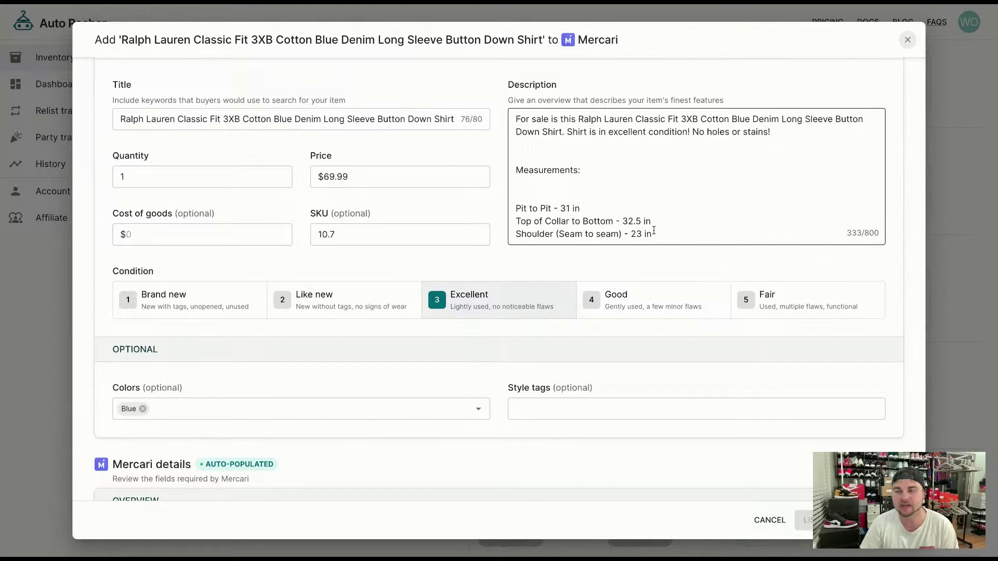
scroll(671, 323, "down", 5)
left_click(787, 315)
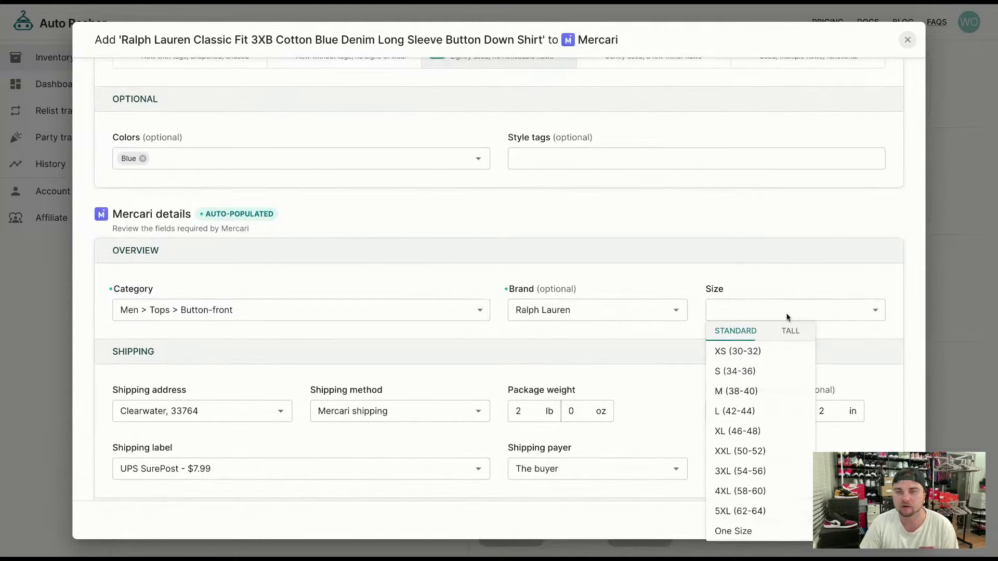
left_click(790, 337)
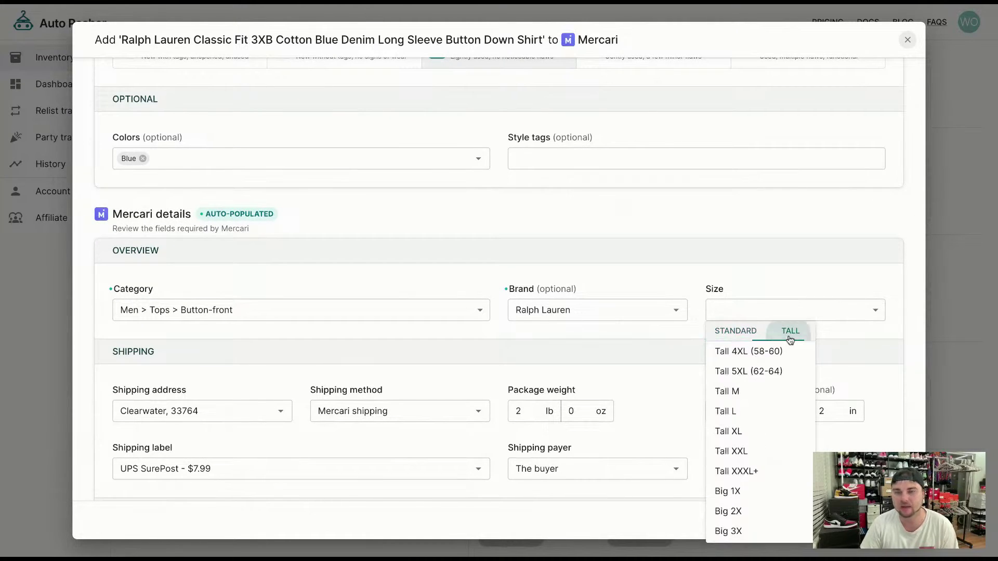
scroll(749, 439, "down", 1)
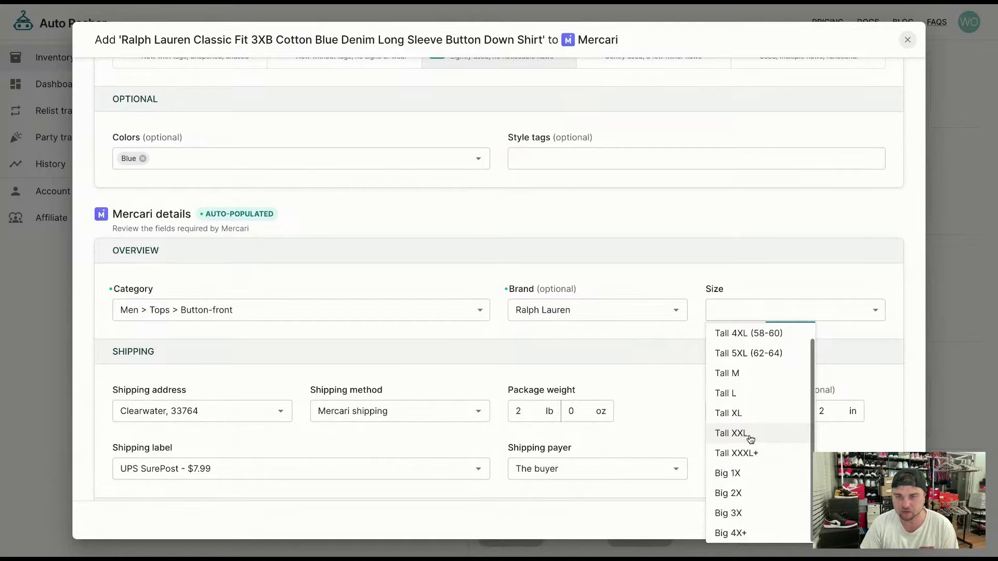
left_click(733, 515)
scroll(665, 390, "down", 2)
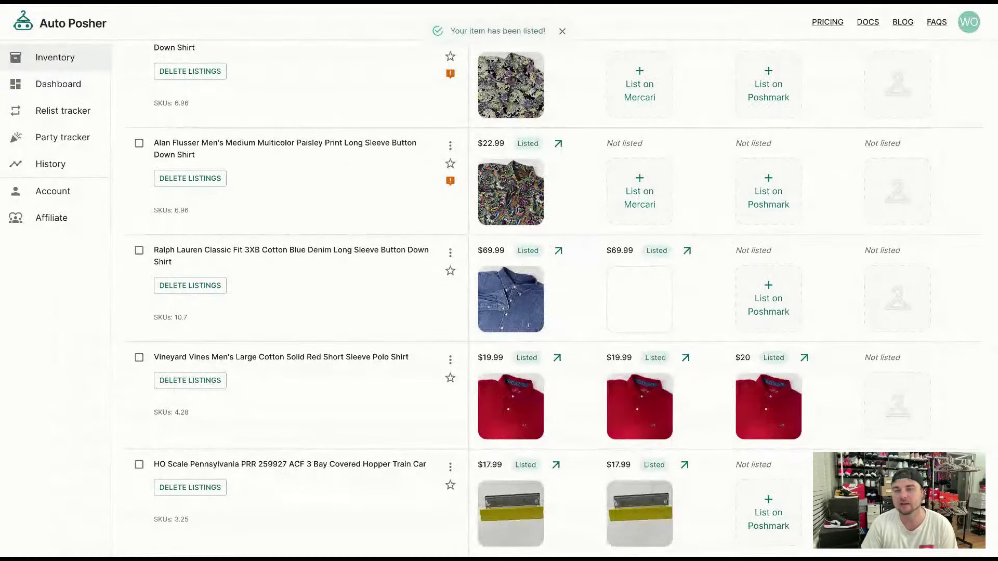
Start the Poshmark listing for the Ralph Lauren 3XB blue denim shirt and set its size to 3XL
left_click(746, 300)
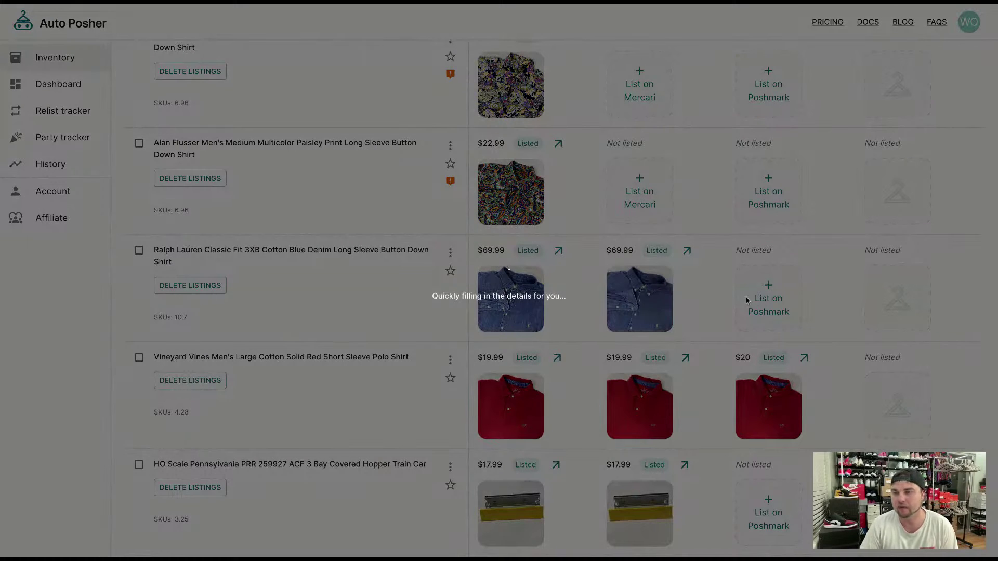
scroll(712, 360, "down", 10)
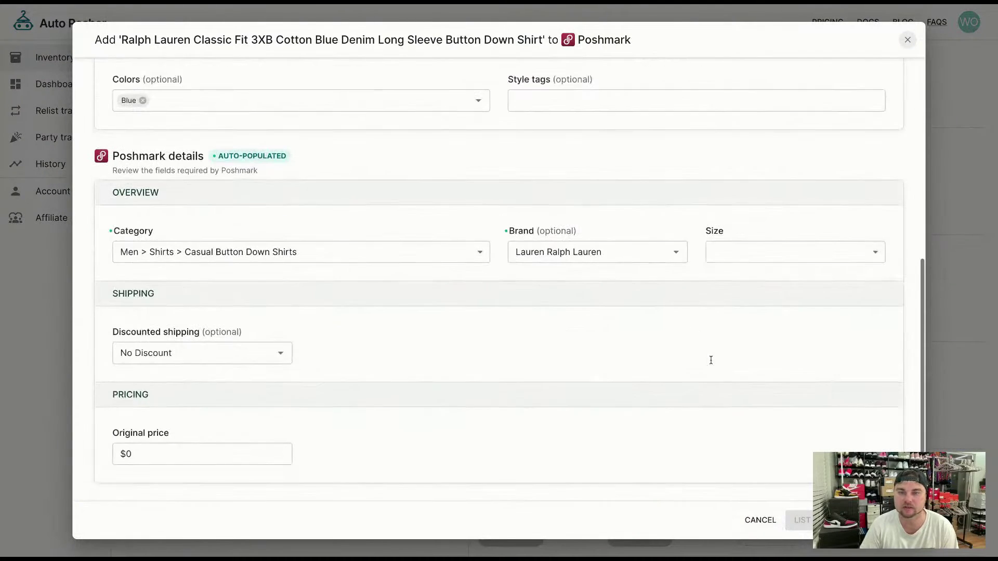
left_click(764, 250)
left_click(784, 273)
scroll(765, 389, "down", 3)
scroll(764, 389, "up", 3)
scroll(762, 410, "down", 8)
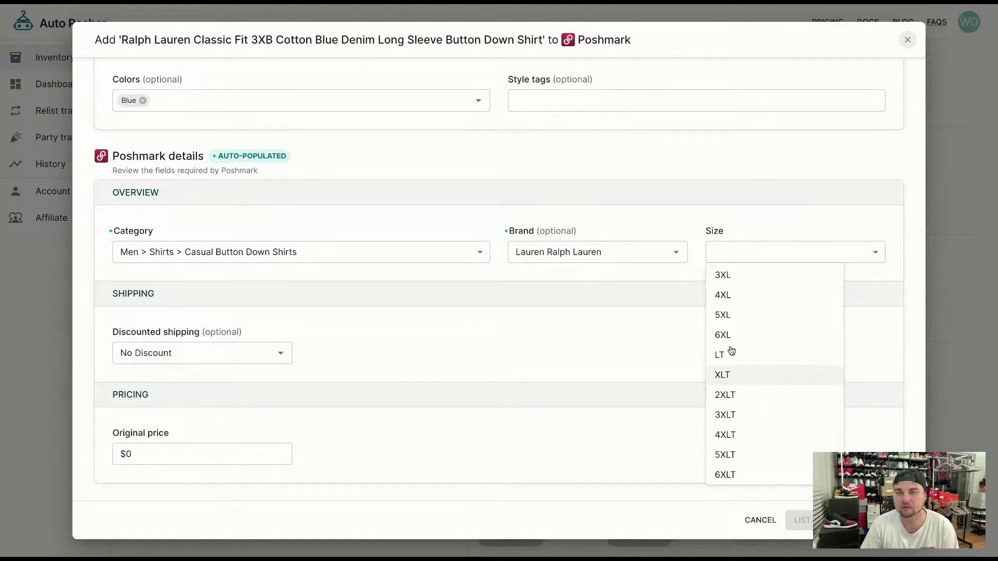
left_click(731, 278)
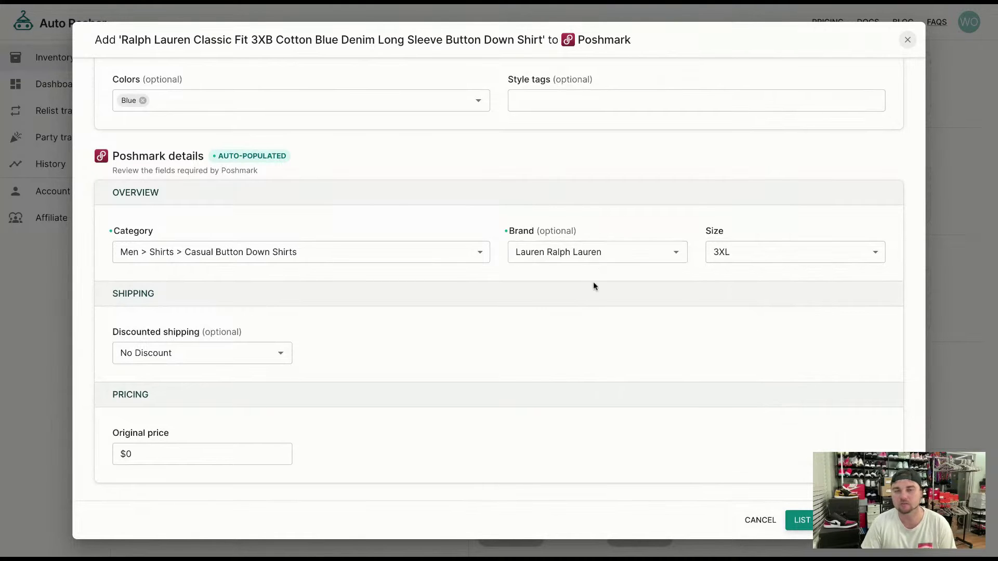
Set the denim shirt's Poshmark brand to Ralph Lauren and submit the listing
scroll(594, 283, "up", 7)
scroll(579, 408, "down", 6)
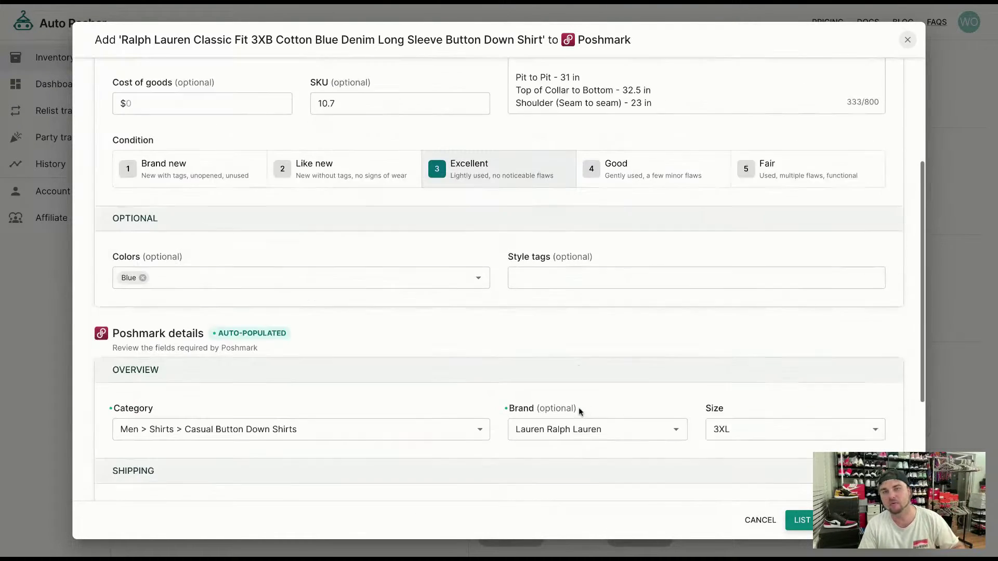
left_click(567, 311)
type("ralph")
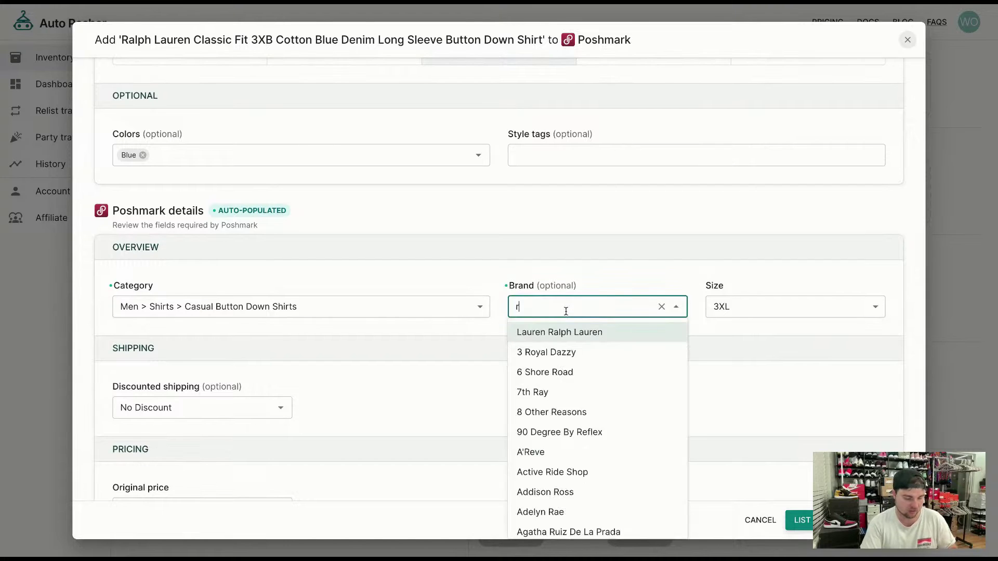
left_click(553, 374)
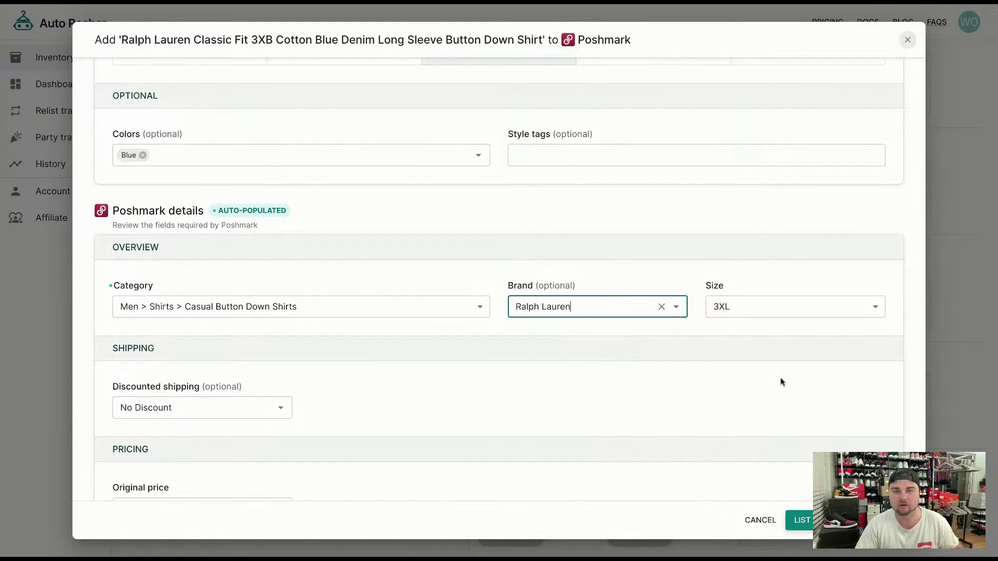
scroll(781, 377, "down", 1)
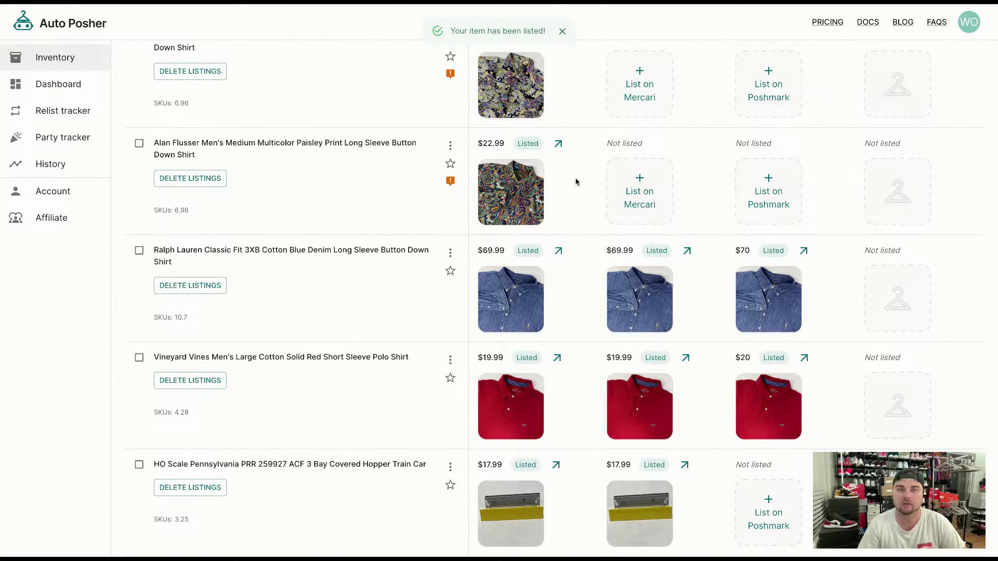
List the Alan Flusser Men's Medium Multicolor Paisley Print shirt above the denim shirt on Mercari with its auto-populated details
left_click(640, 194)
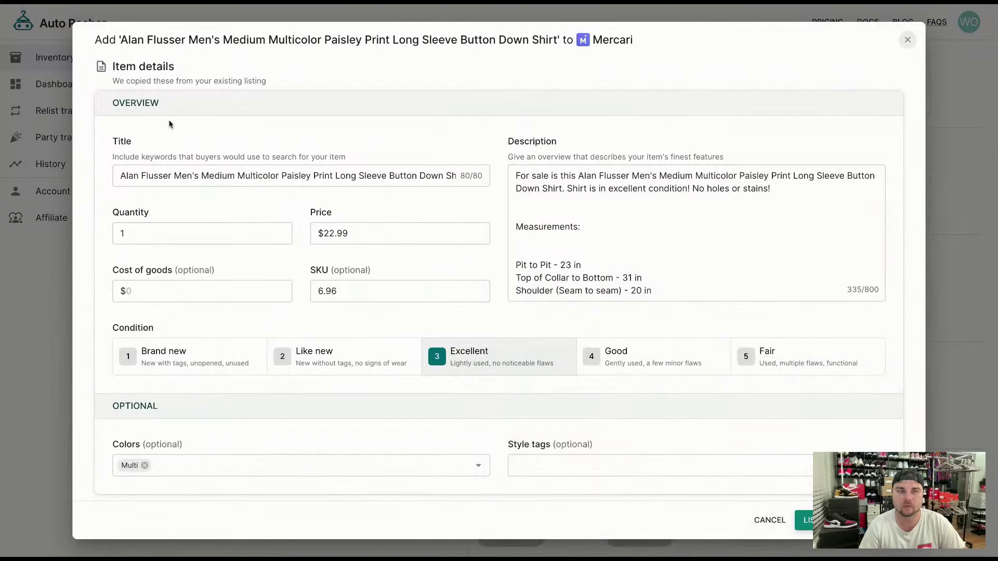
scroll(229, 277, "down", 8)
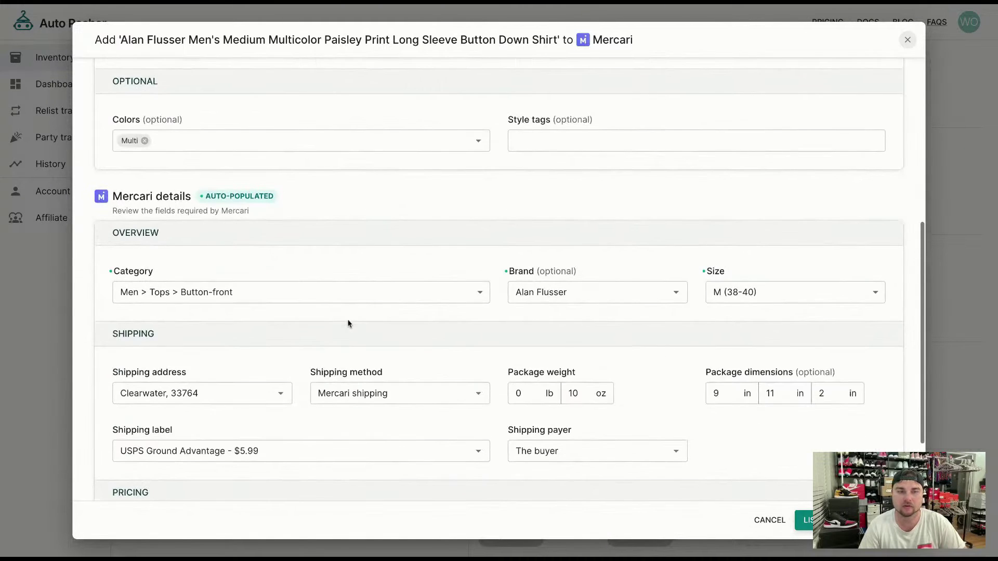
scroll(536, 323, "up", 8)
scroll(575, 345, "down", 8)
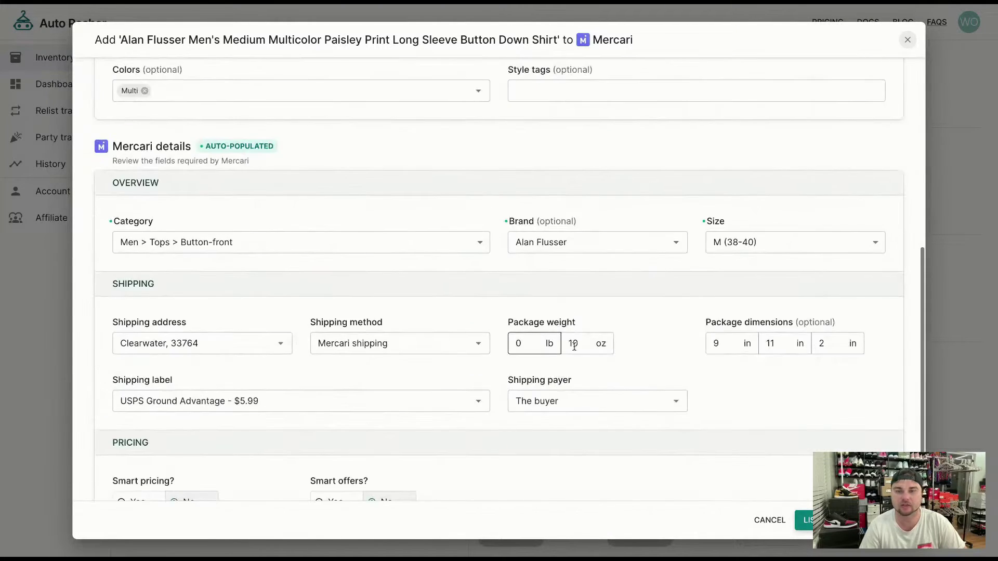
left_click(819, 520)
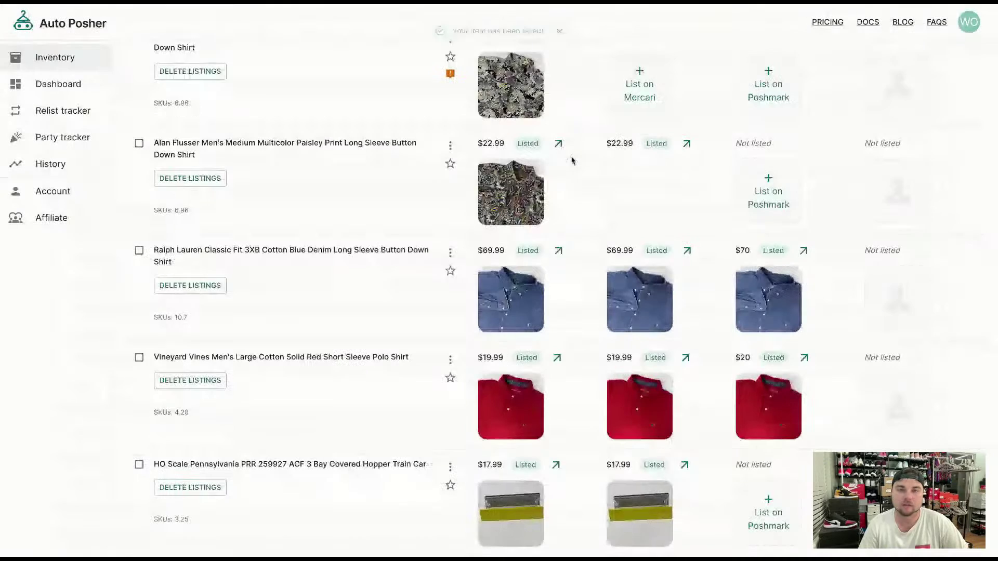
List the same Alan Flusser paisley shirt on Poshmark with its auto-populated details
left_click(762, 189)
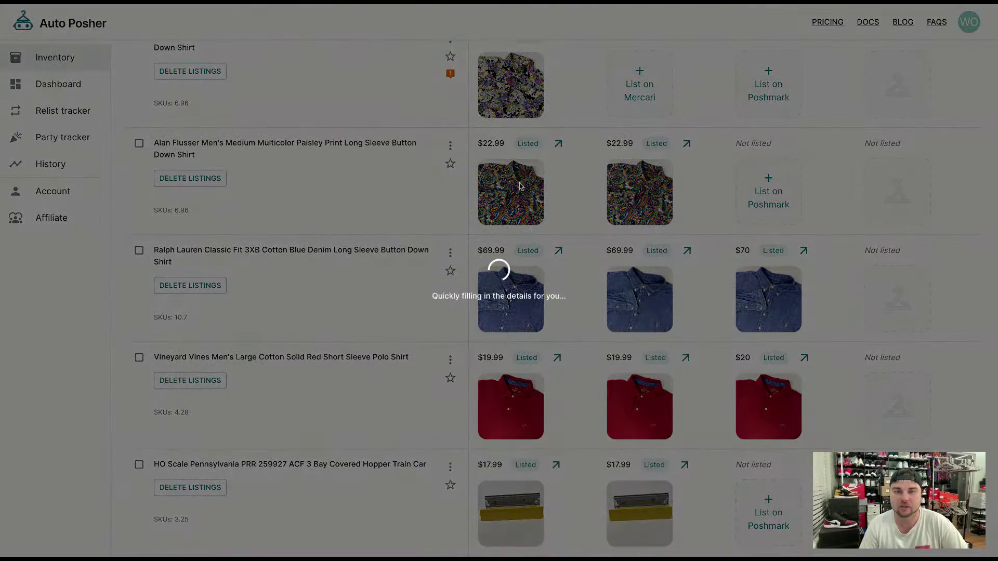
scroll(679, 352, "down", 7)
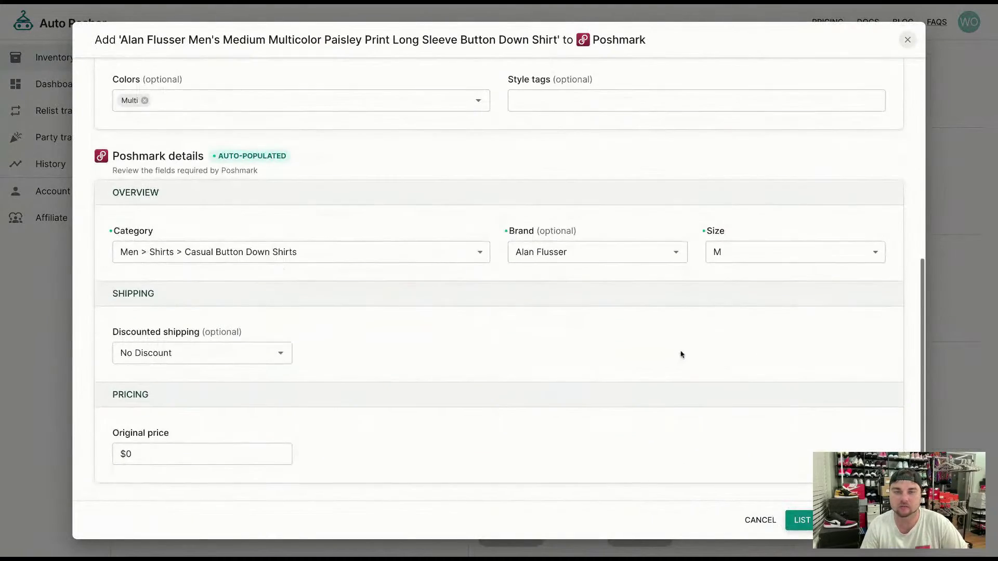
left_click(803, 520)
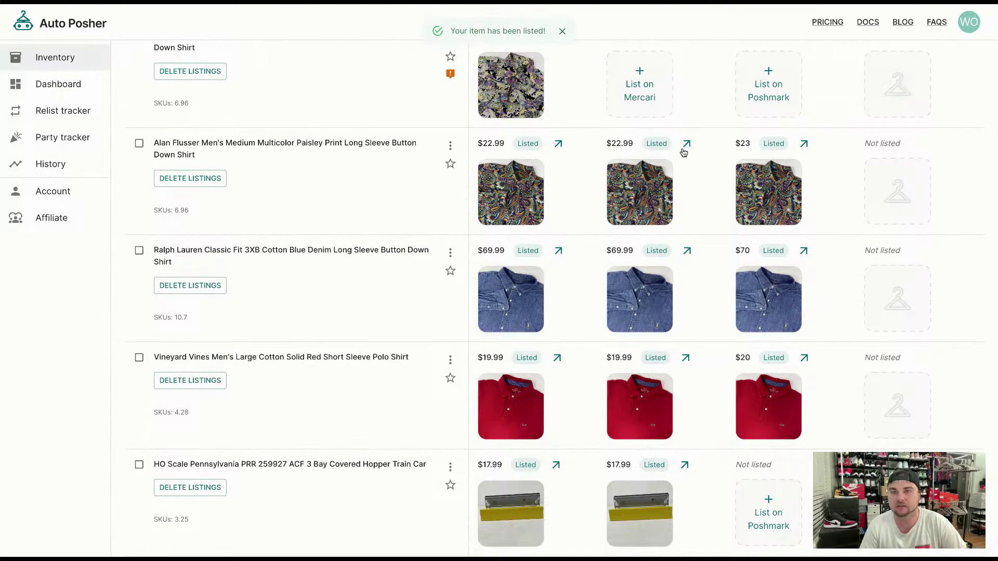
View the Alan Flusser paisley shirt's eBay listing and look through its front, back, tag and embroidered logo photos
left_click(562, 148)
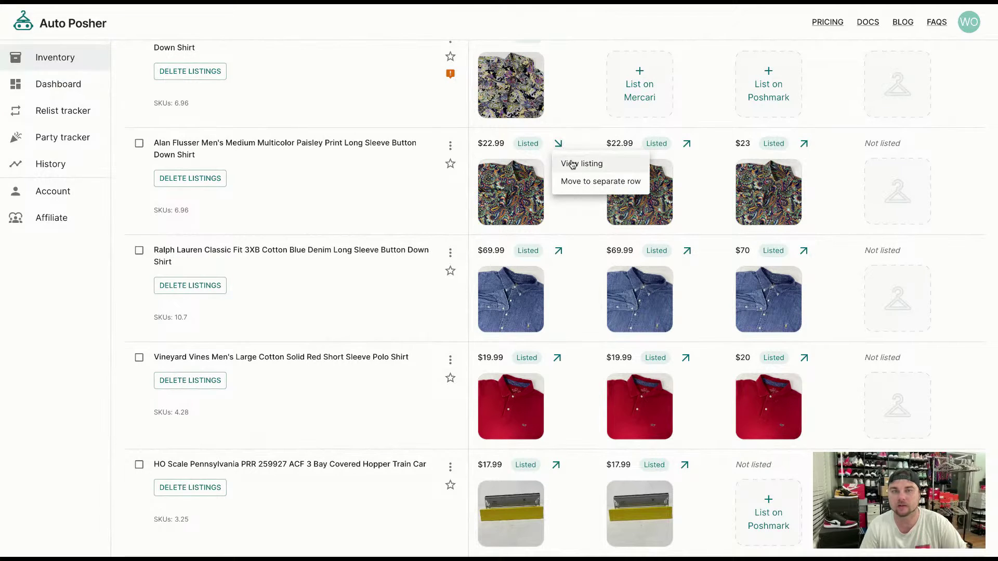
left_click(573, 164)
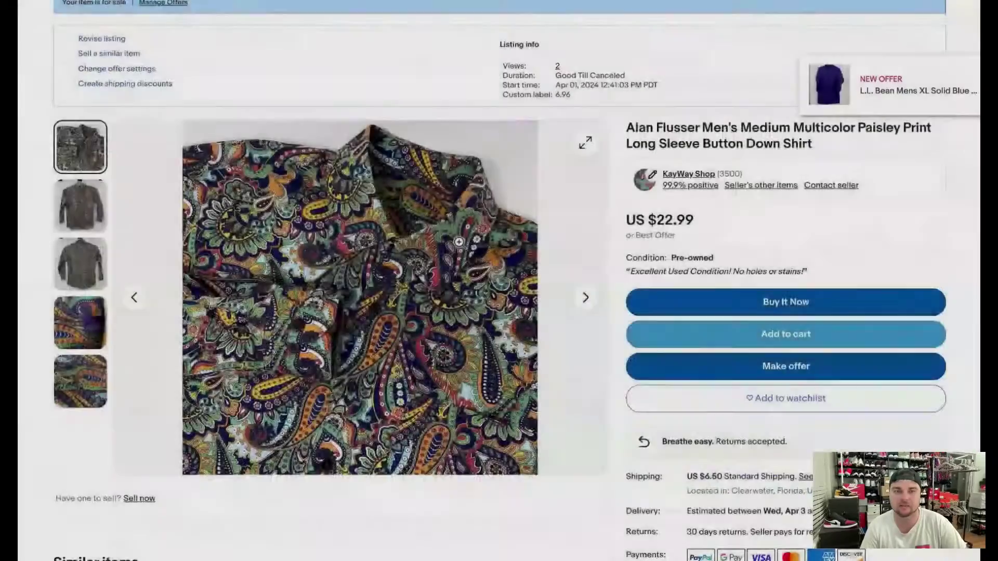
scroll(459, 242, "down", 3)
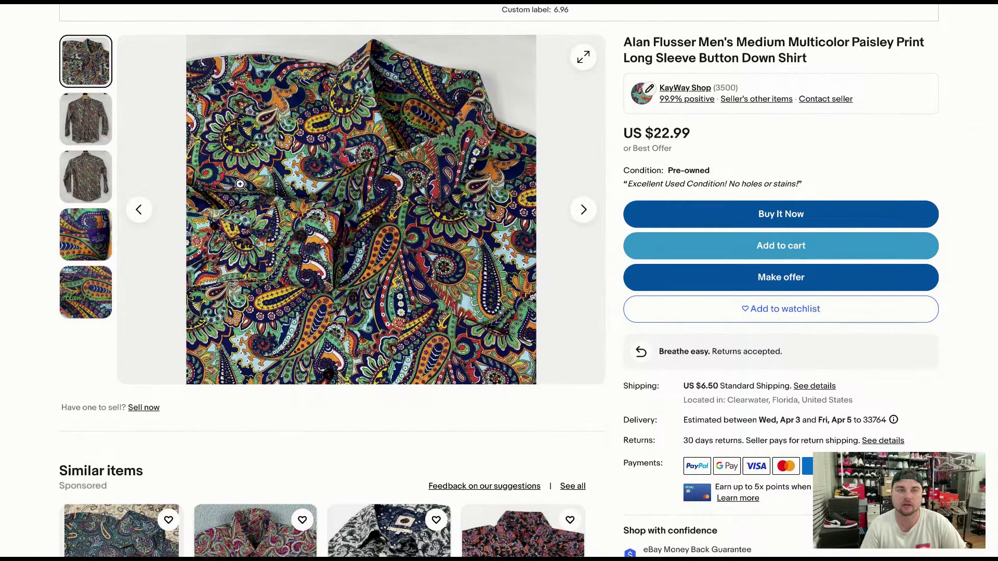
left_click(104, 124)
left_click(91, 169)
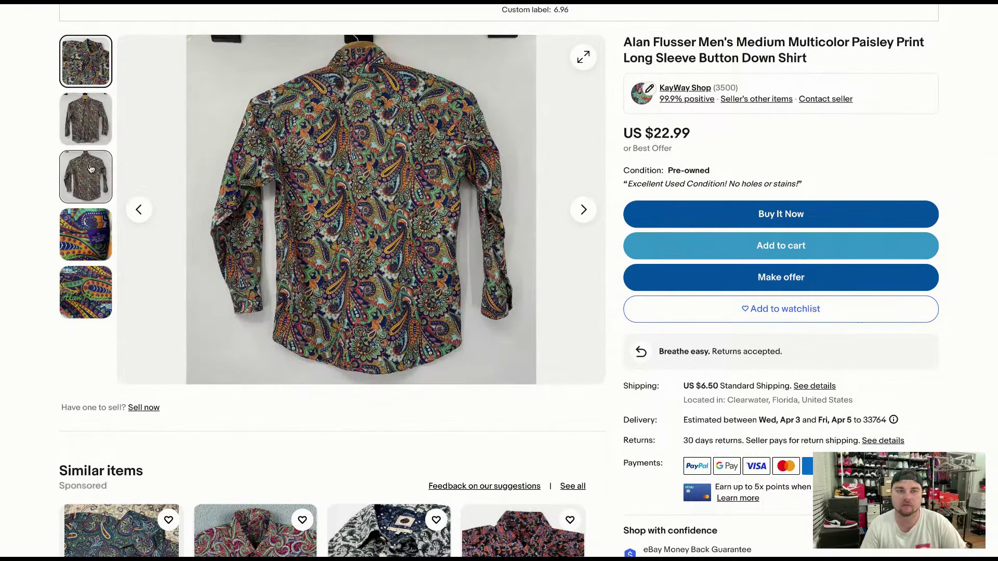
left_click(88, 237)
left_click(81, 290)
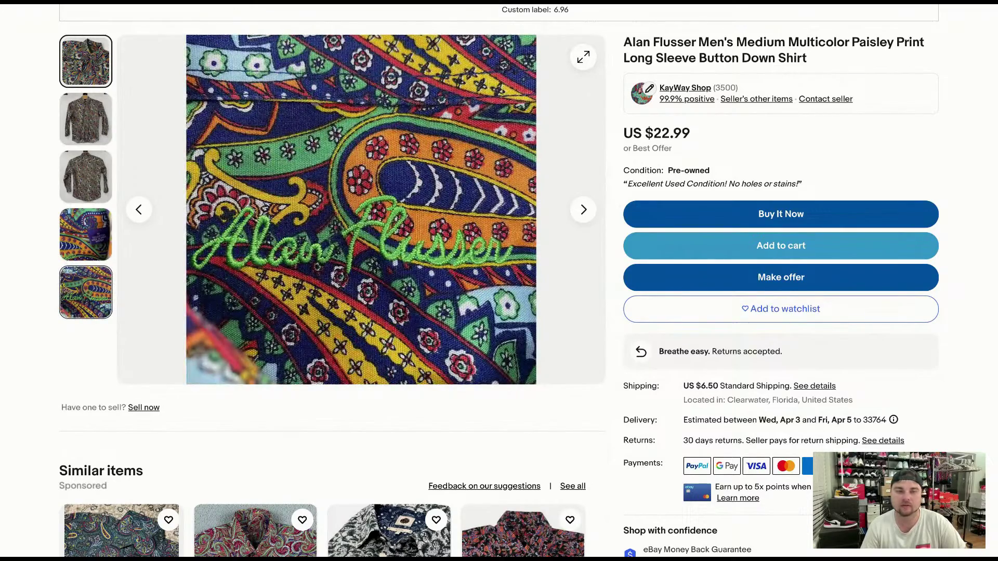
mouse_move(86, 65)
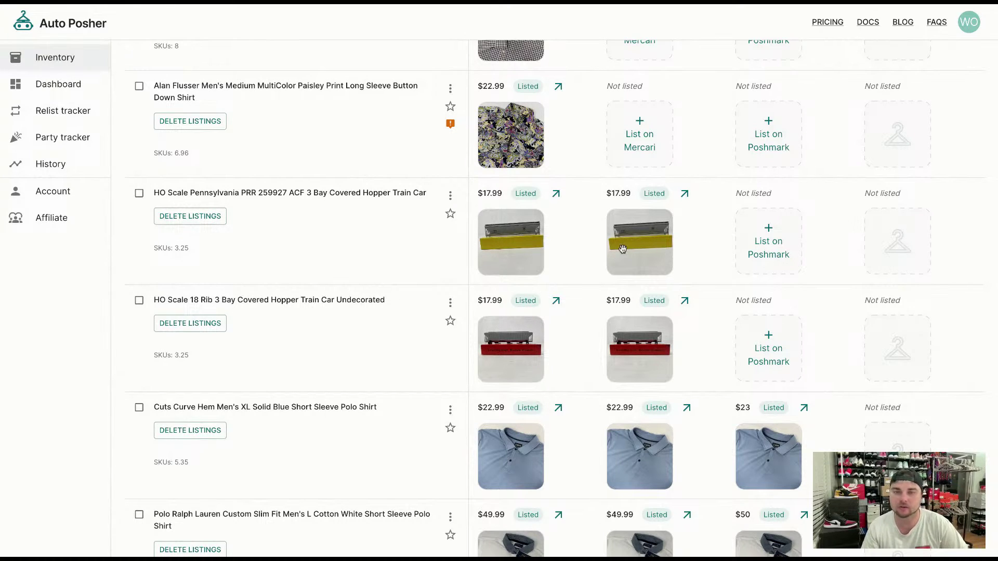
List the second Alan Flusser Men's Medium MultiColor Paisley shirt, still only on eBay, on Mercari with its auto-populated details
scroll(623, 249, "down", 7)
scroll(623, 249, "up", 12)
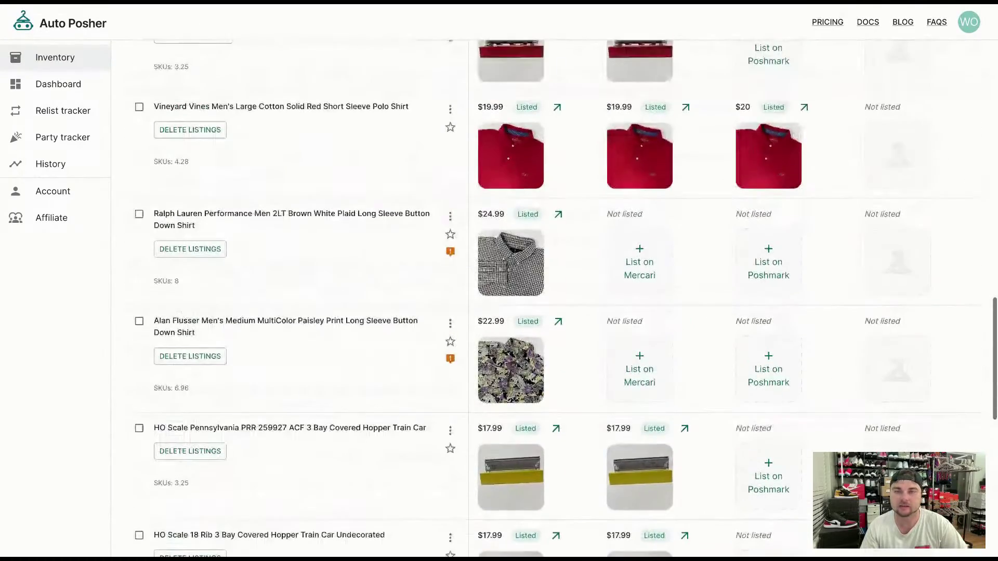
left_click(637, 375)
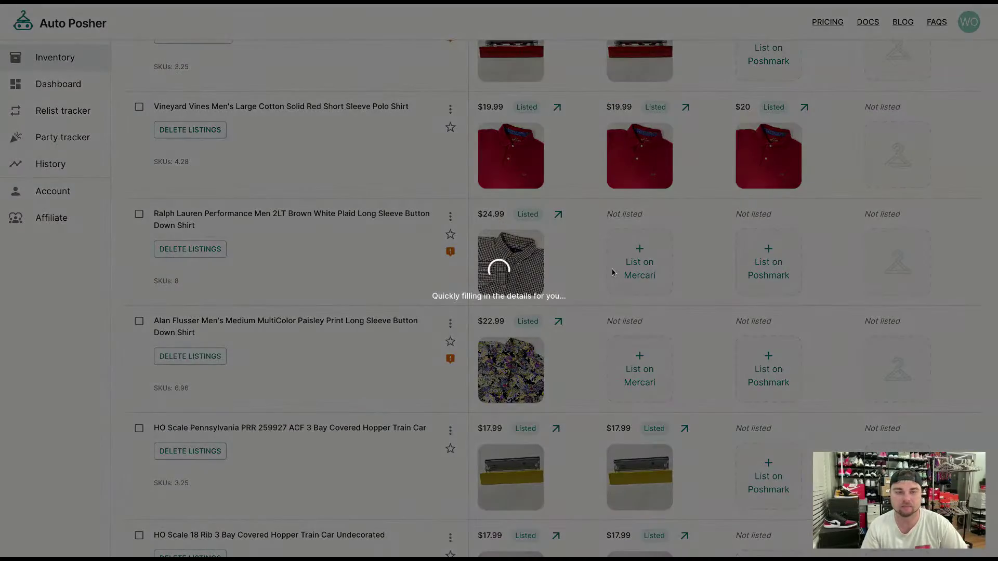
scroll(614, 325, "down", 6)
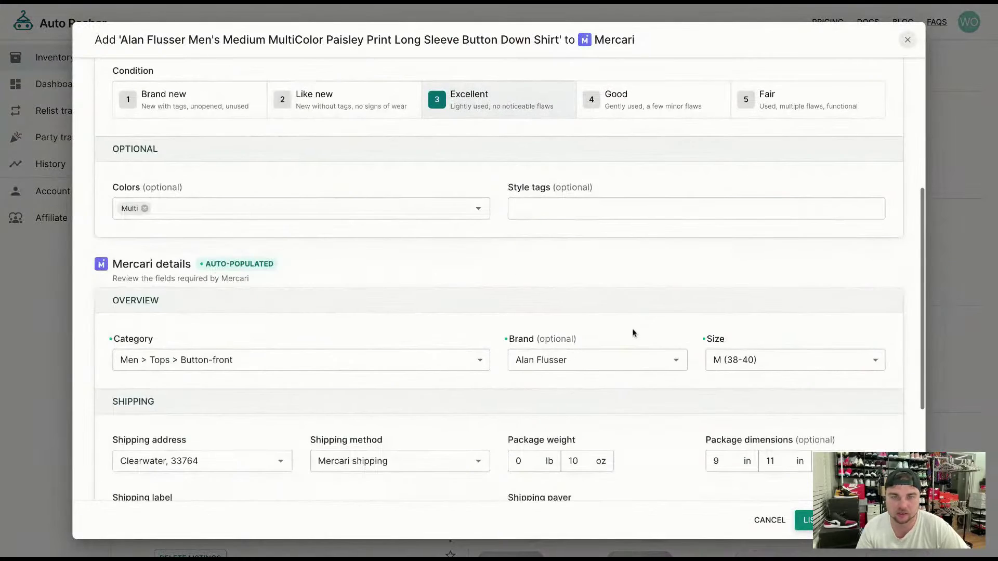
scroll(634, 334, "down", 3)
left_click(834, 521)
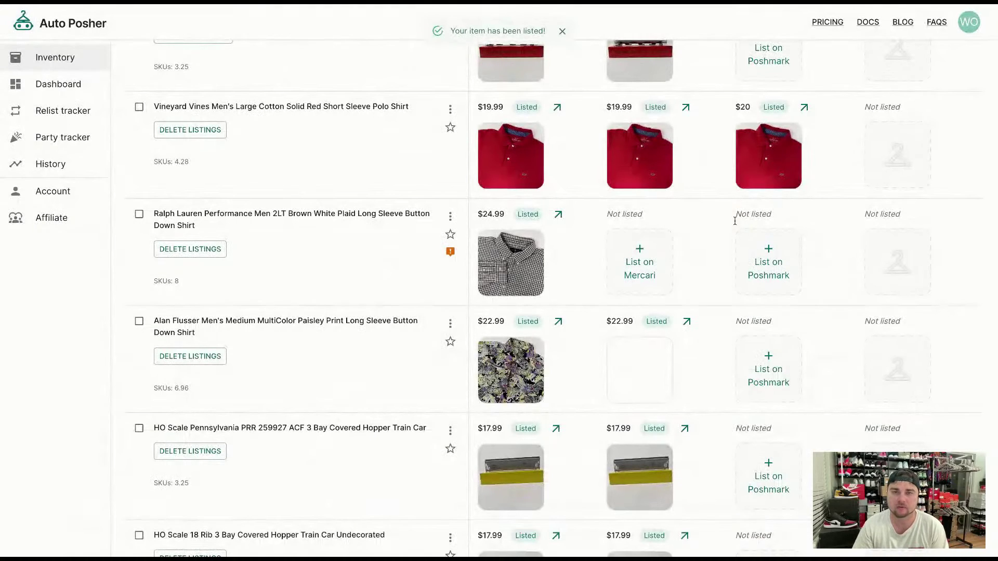
List the second Alan Flusser MultiColor Paisley shirt on Poshmark with its auto-populated details
left_click(754, 353)
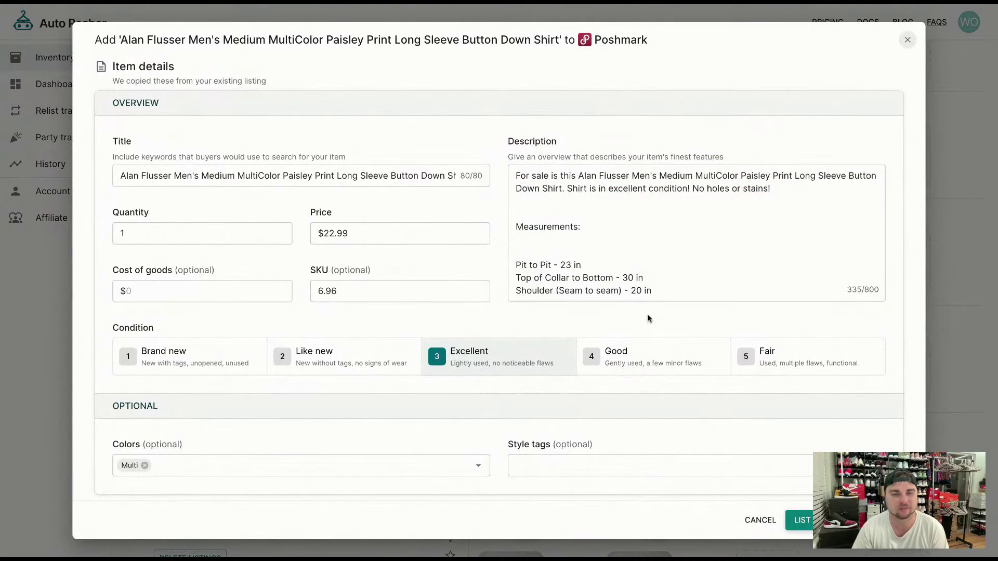
scroll(648, 314, "down", 5)
scroll(650, 318, "down", 1)
left_click(801, 521)
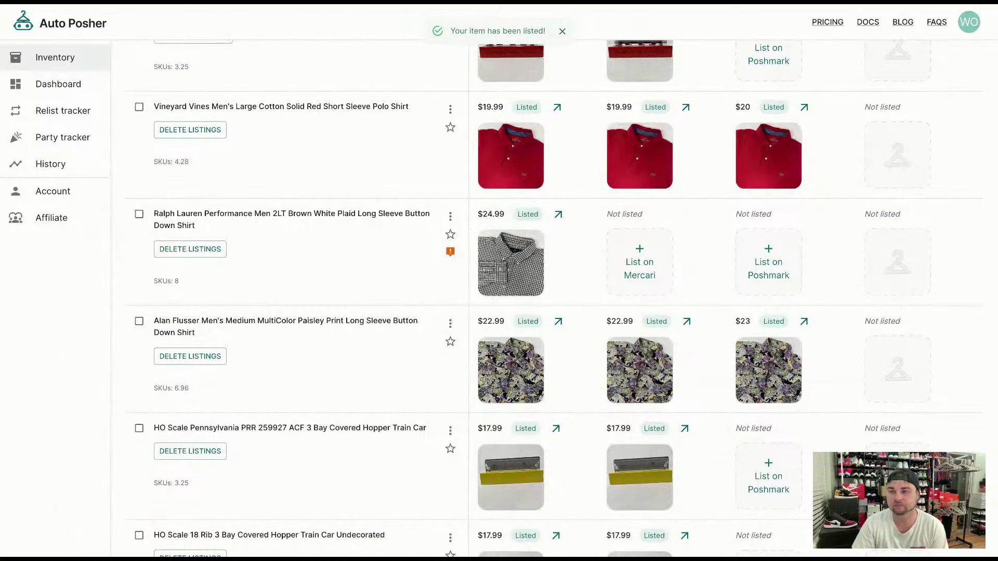
List the Ralph Lauren Performance Men 2LT Brown White Plaid shirt on Mercari with its auto-populated details
left_click(648, 267)
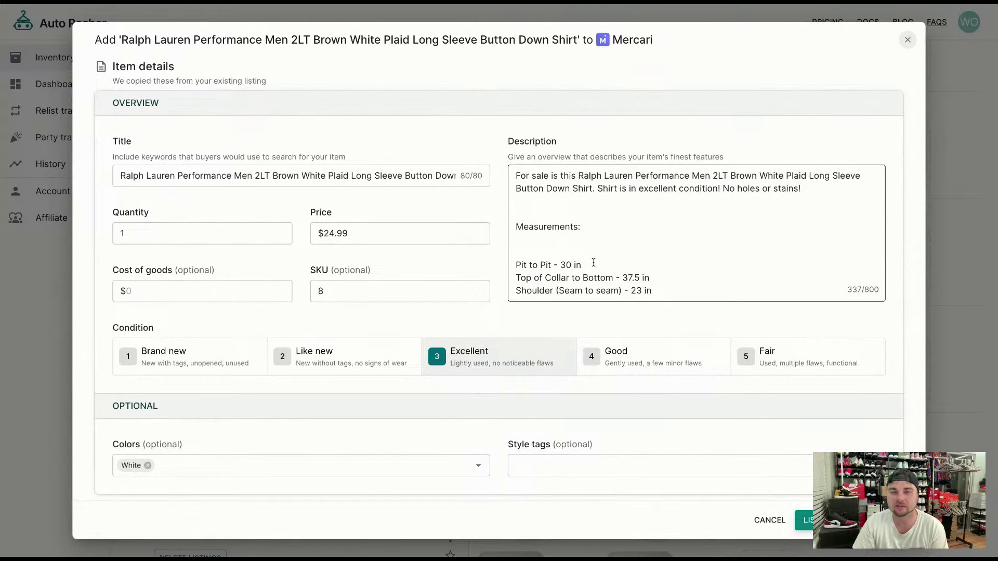
scroll(605, 235, "down", 6)
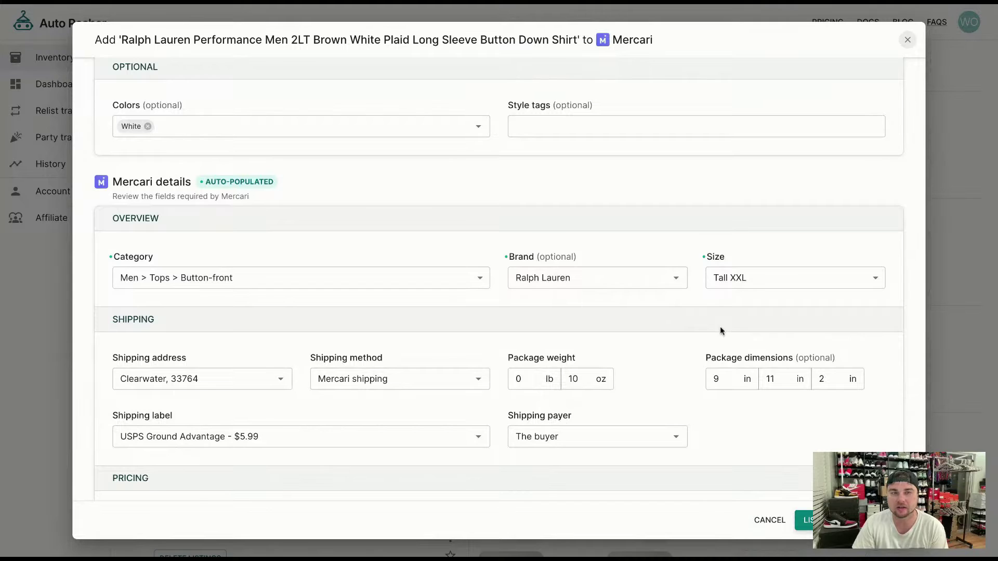
scroll(572, 378, "down", 2)
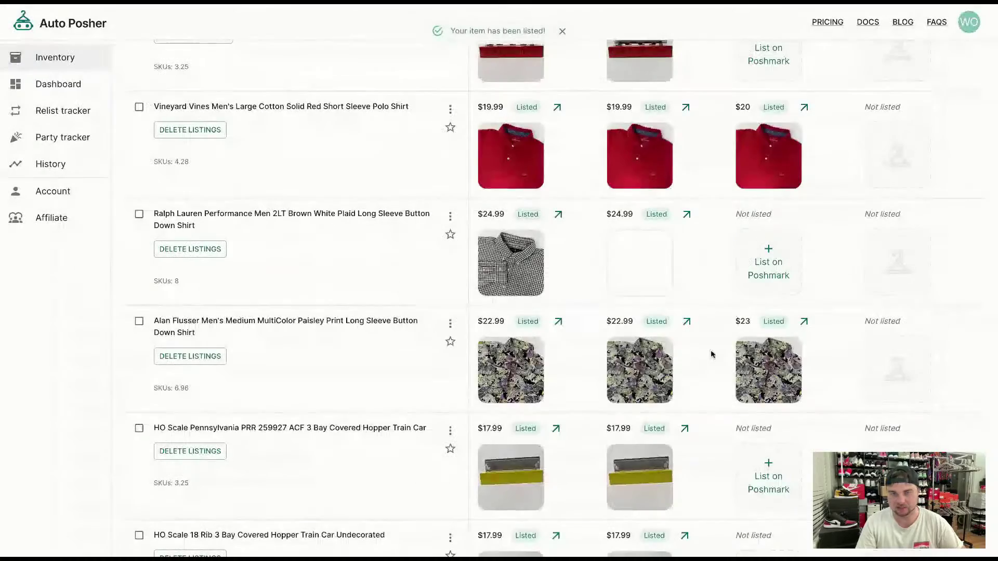
Start a Poshmark listing for the Ralph Lauren Performance plaid shirt and set its size to 2XLT
left_click(764, 267)
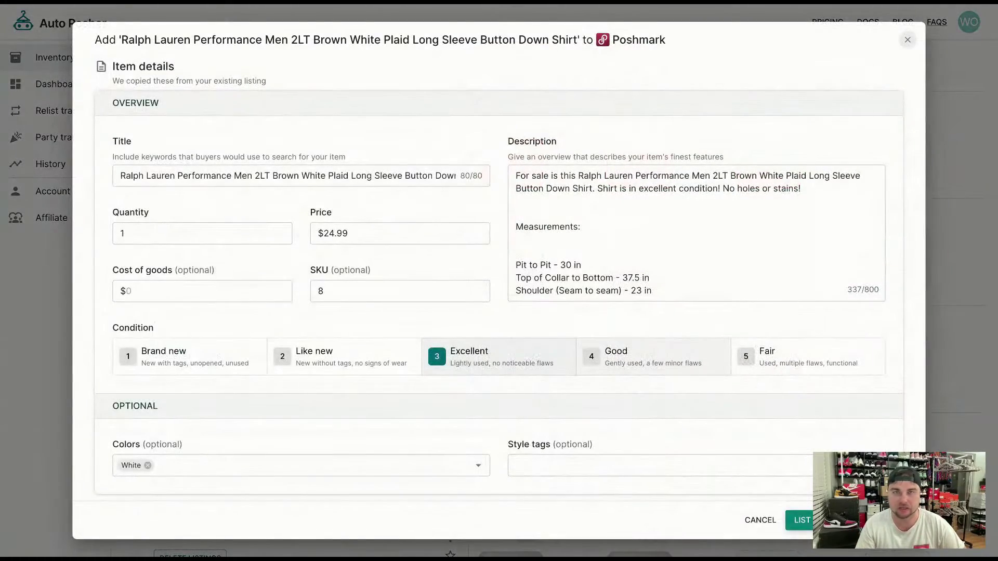
scroll(635, 351, "down", 5)
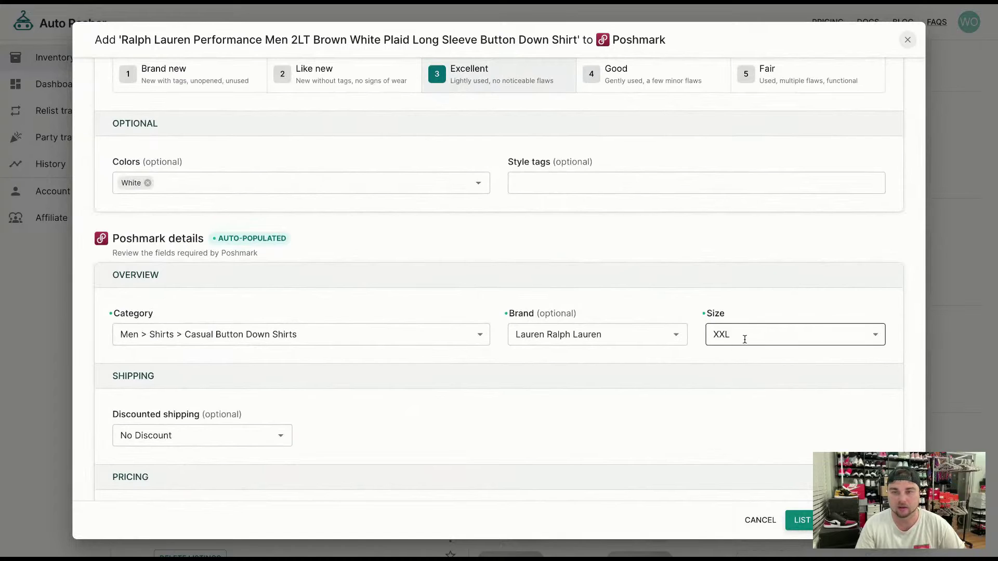
left_click(744, 339)
scroll(777, 416, "down", 8)
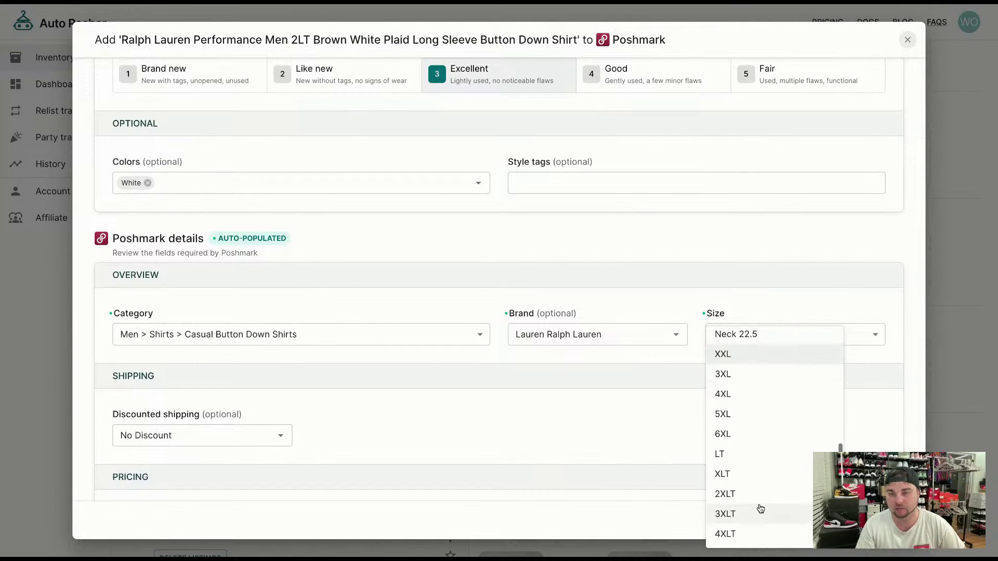
left_click(710, 493)
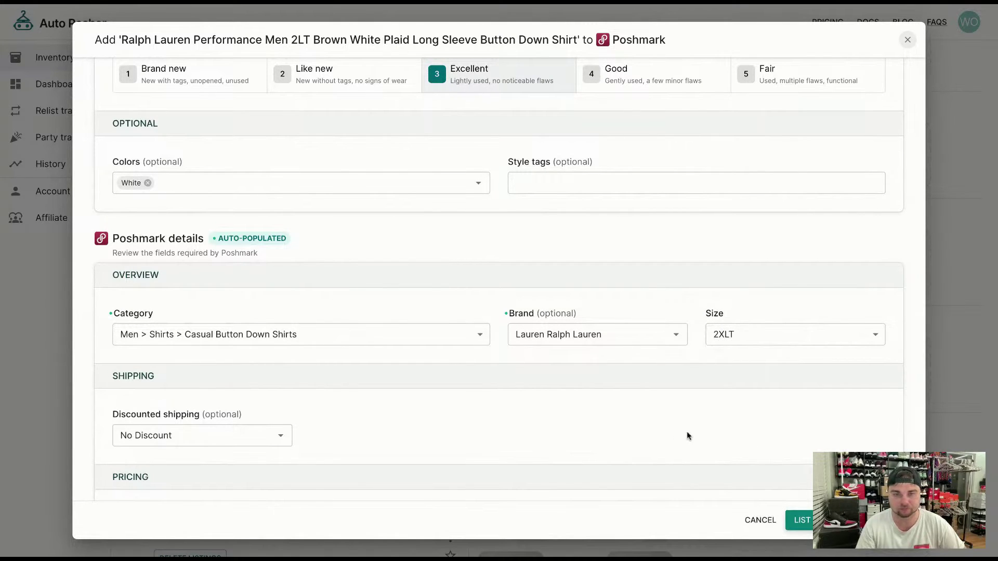
Set the Poshmark brand to Polo by Ralph Lauren and list the plaid shirt
left_click(589, 336)
type("rl")
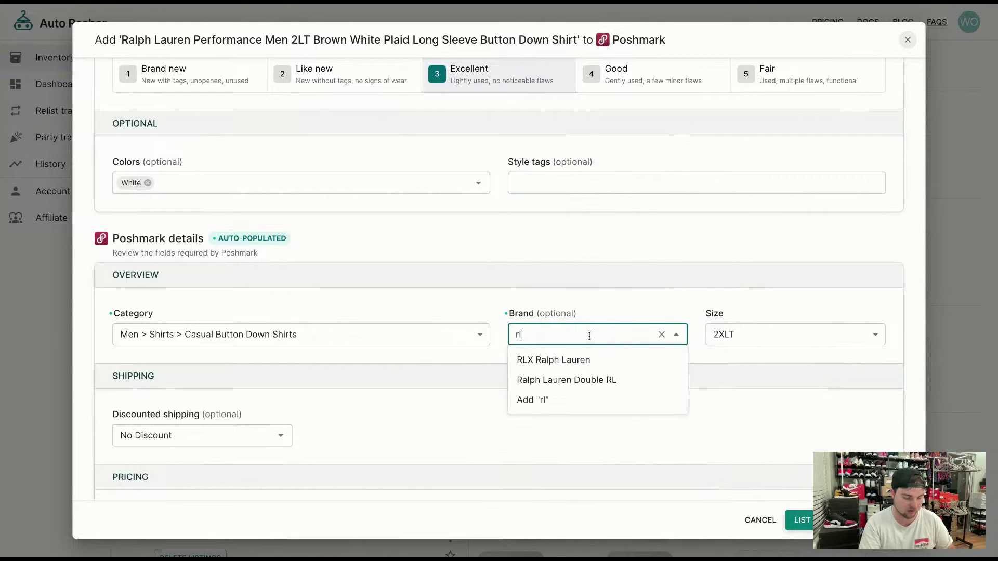
type("ap")
key("BackSpace")
key("BackSpace")
key("BackSpace")
type("alph")
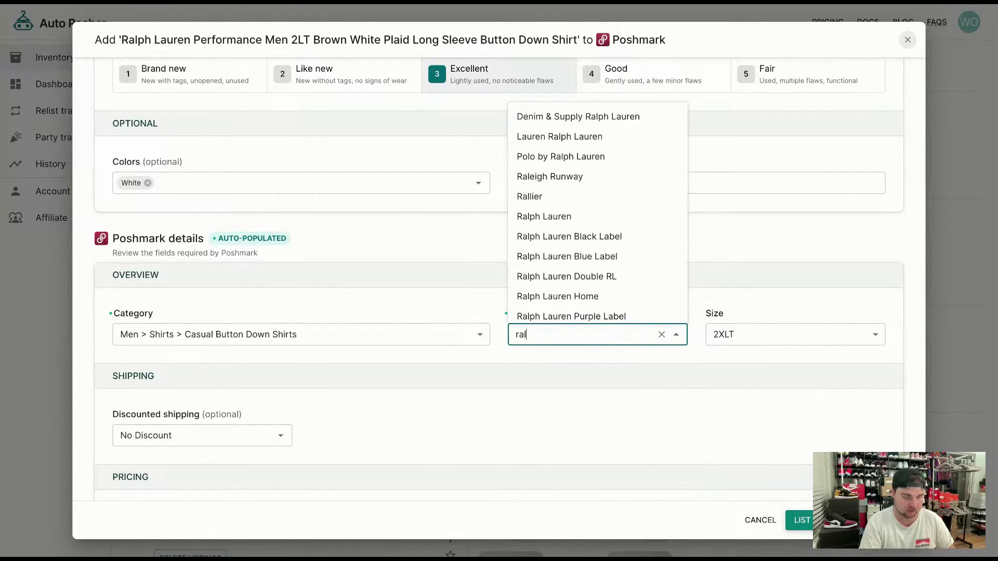
left_click(582, 157)
scroll(772, 467, "down", 2)
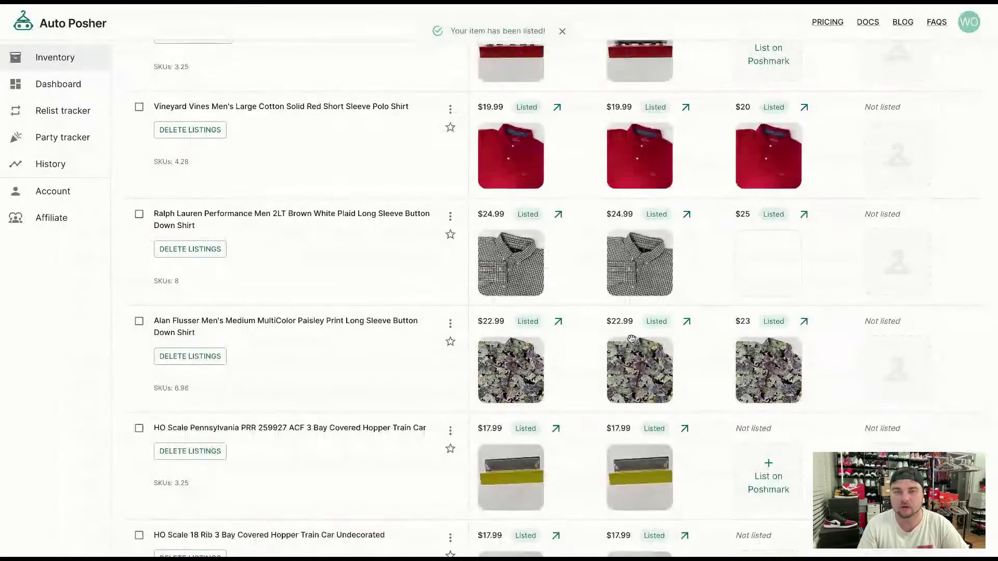
Look through the first inventory page to review which shirts and train cars are listed on each marketplace
scroll(644, 338, "up", 8)
scroll(658, 338, "up", 15)
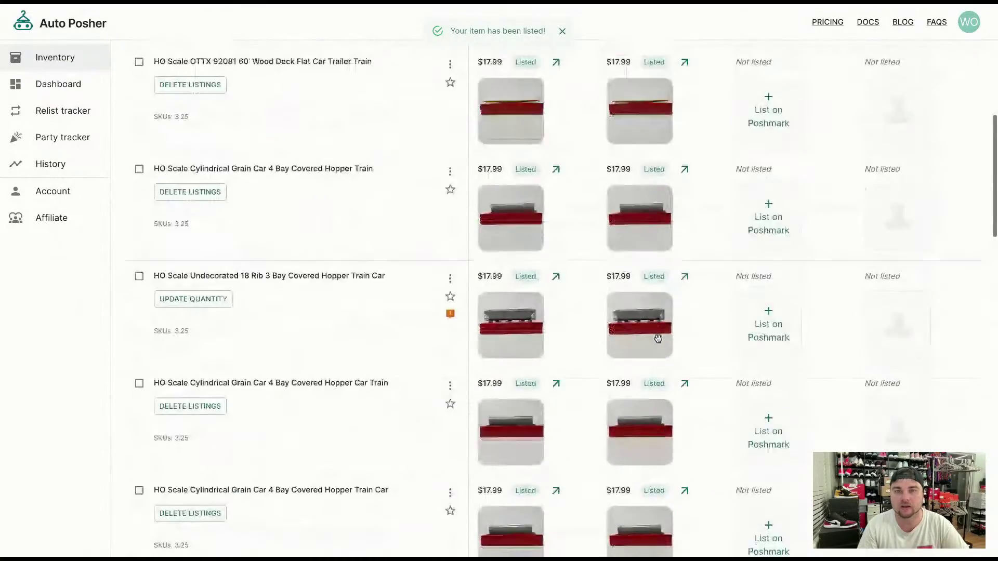
scroll(657, 338, "down", 20)
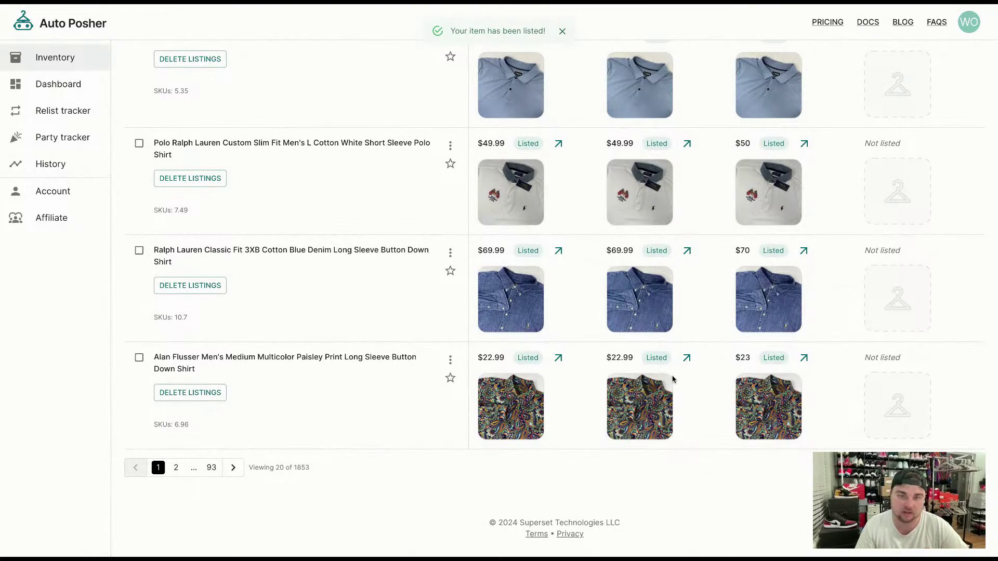
scroll(674, 380, "up", 6)
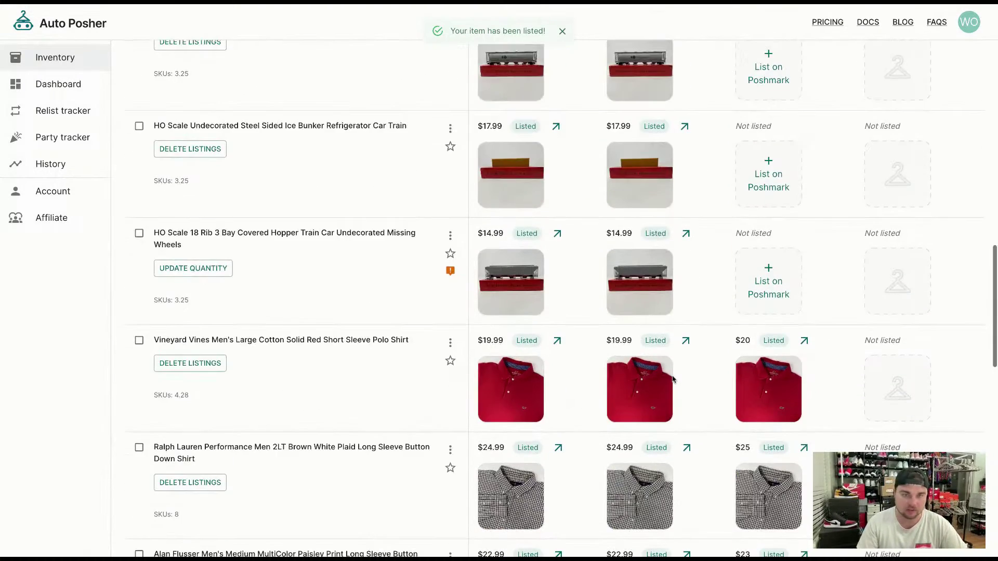
scroll(673, 379, "up", 5)
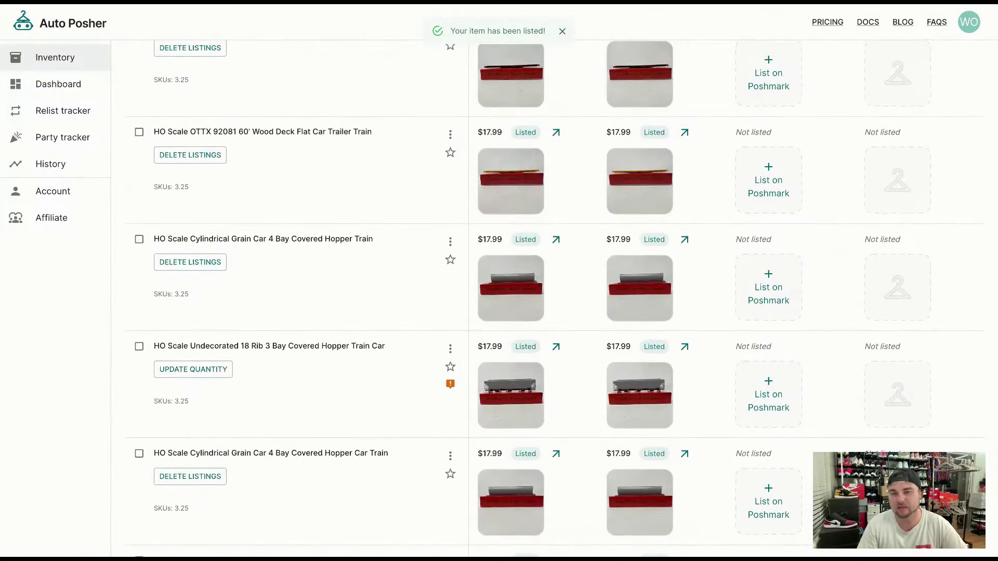